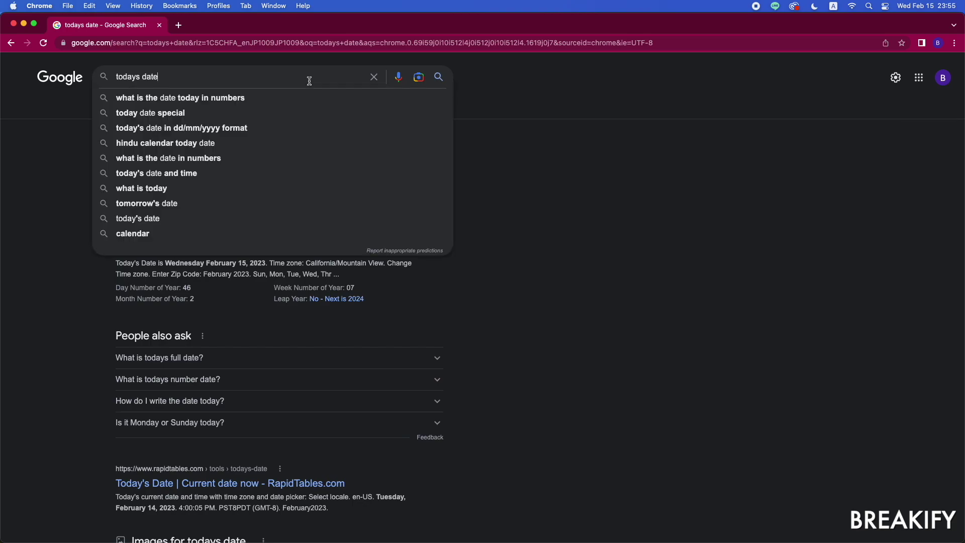
# Step: Search Google for 'chatgpt', replacing the earlier 'todays date' query
pyautogui.press('super+a')
pyautogui.write('chatgpt')
pyautogui.press('Return')
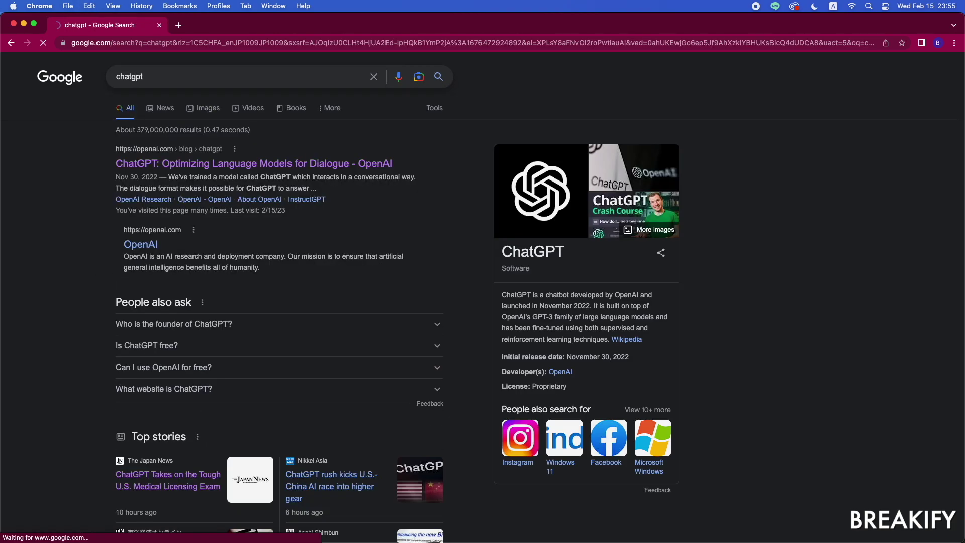
# Step: Open ChatGPT from the OpenAI blog result and log in with the account email and password
pyautogui.click(335, 164)
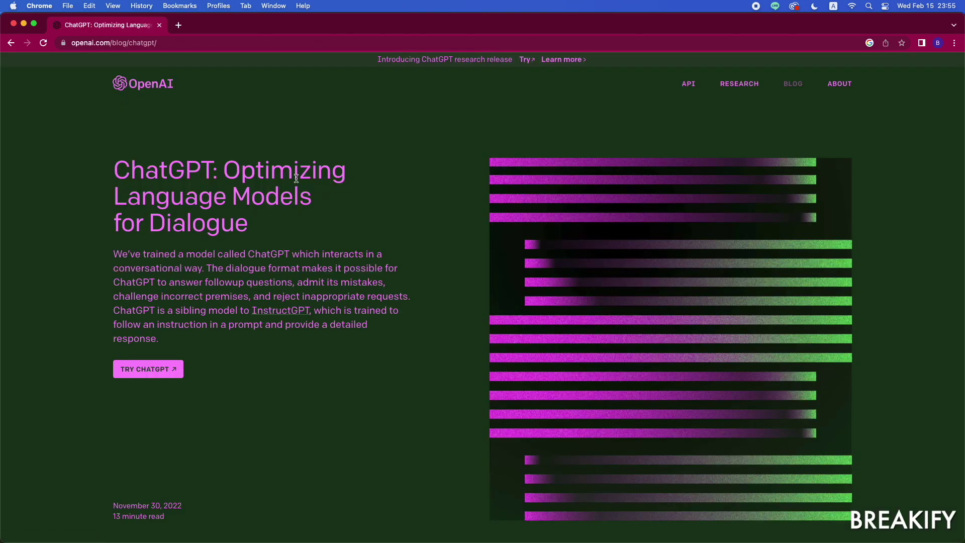
pyautogui.click(139, 377)
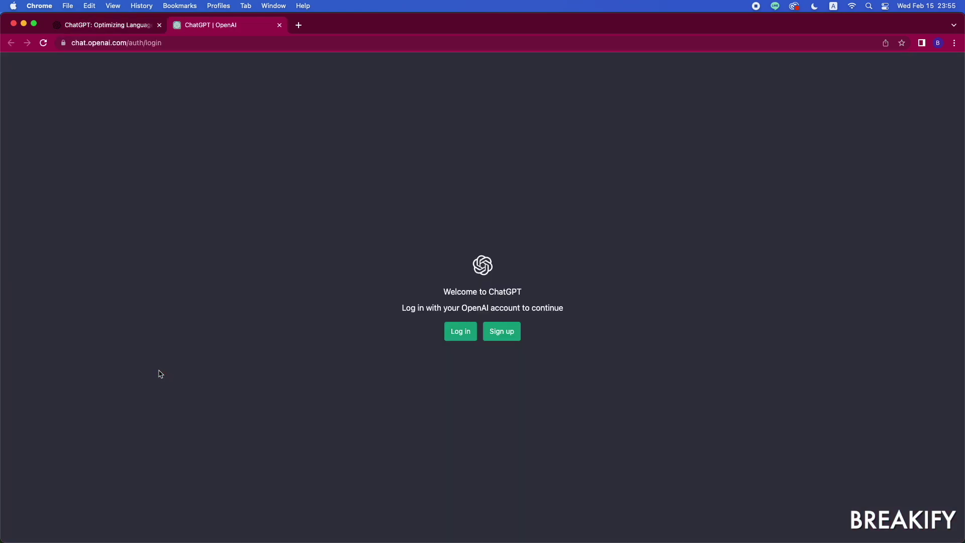
pyautogui.click(453, 338)
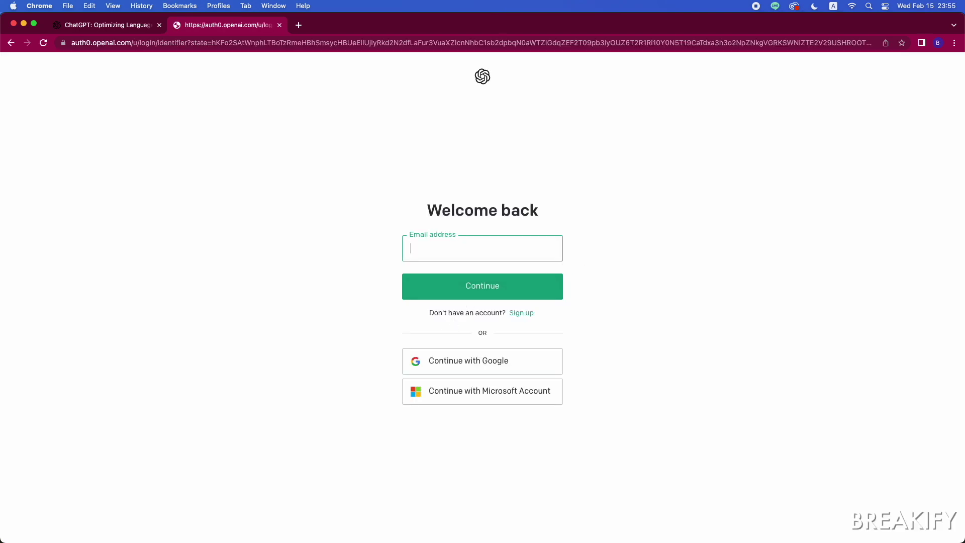
pyautogui.press('Return')
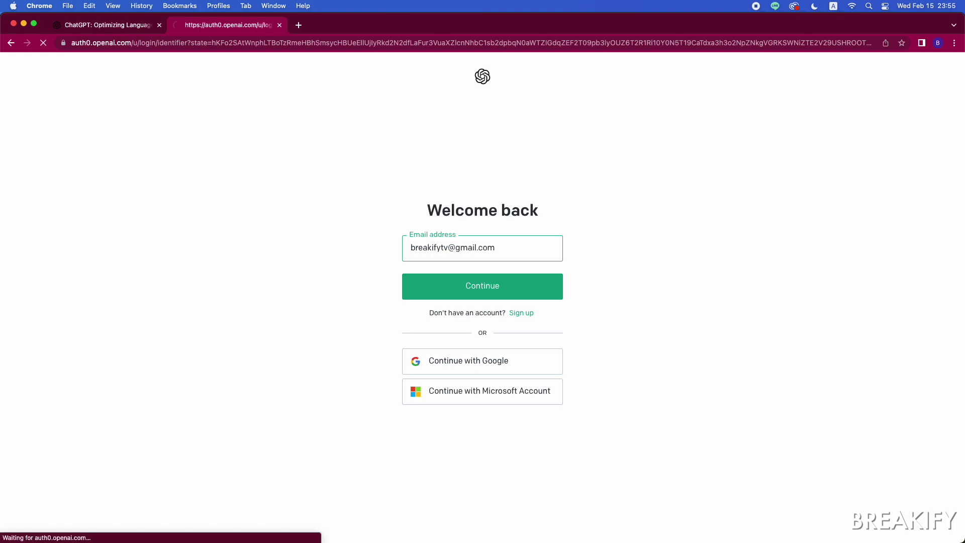
pyautogui.write('****')
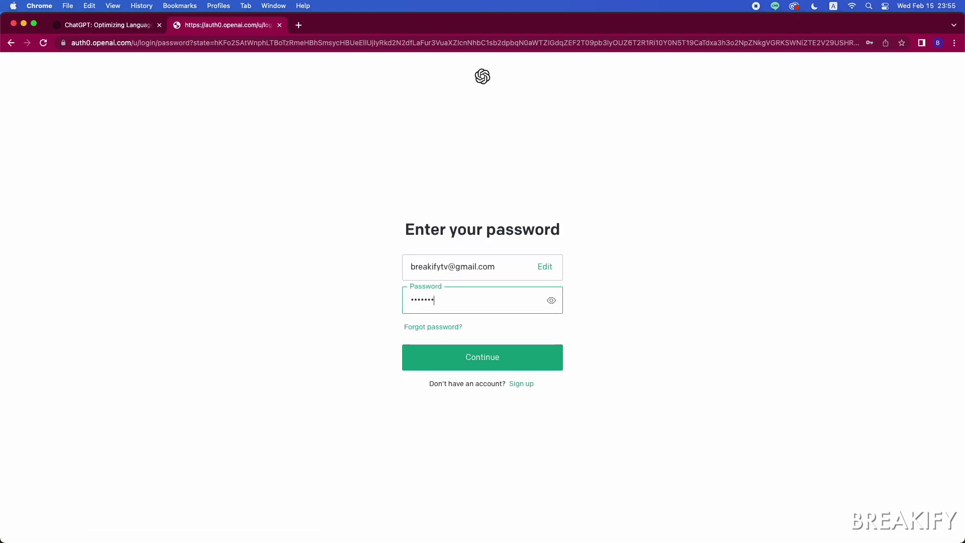
pyautogui.write('********')
pyautogui.press('Return')
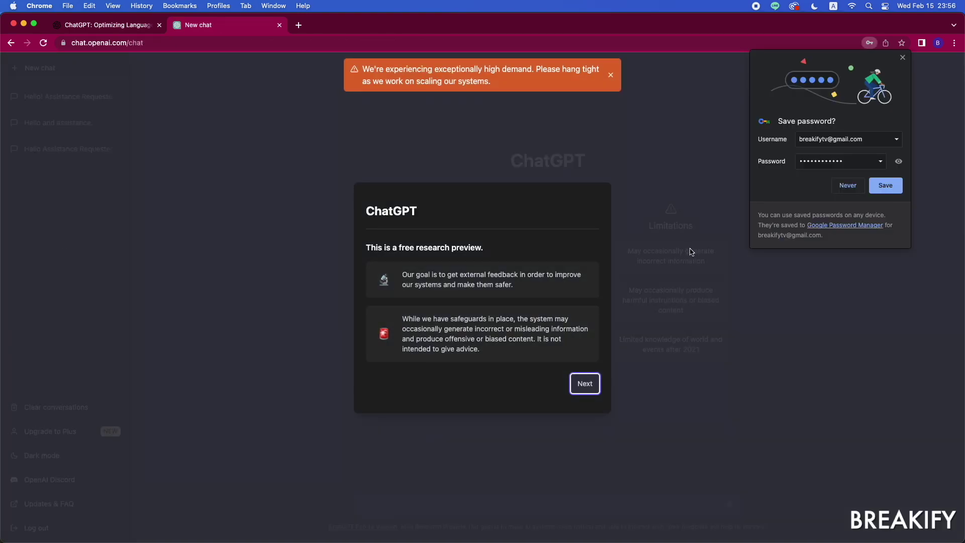
# Step: Save the password in Chrome, dismiss the onboarding notices, and close the Upgrade to Plus comparison
pyautogui.click(882, 186)
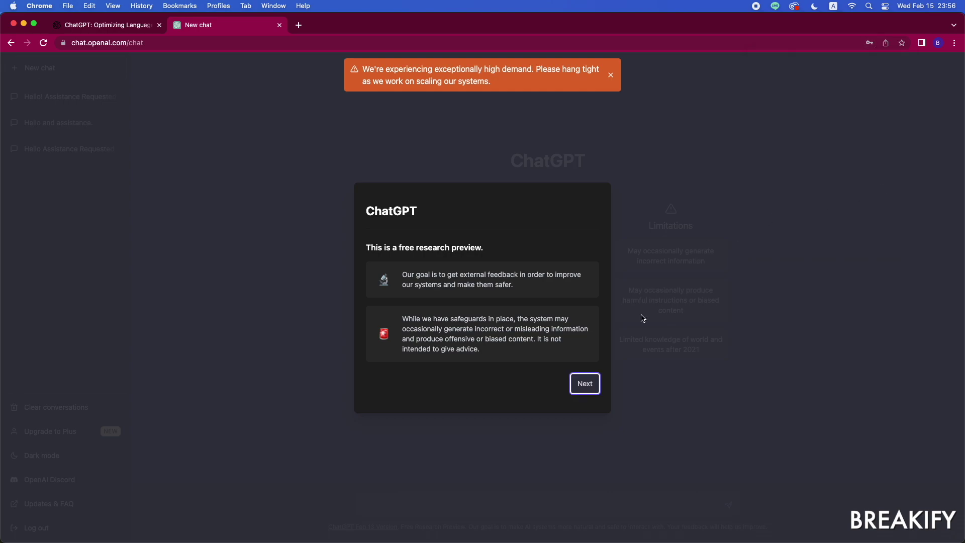
pyautogui.click(589, 391)
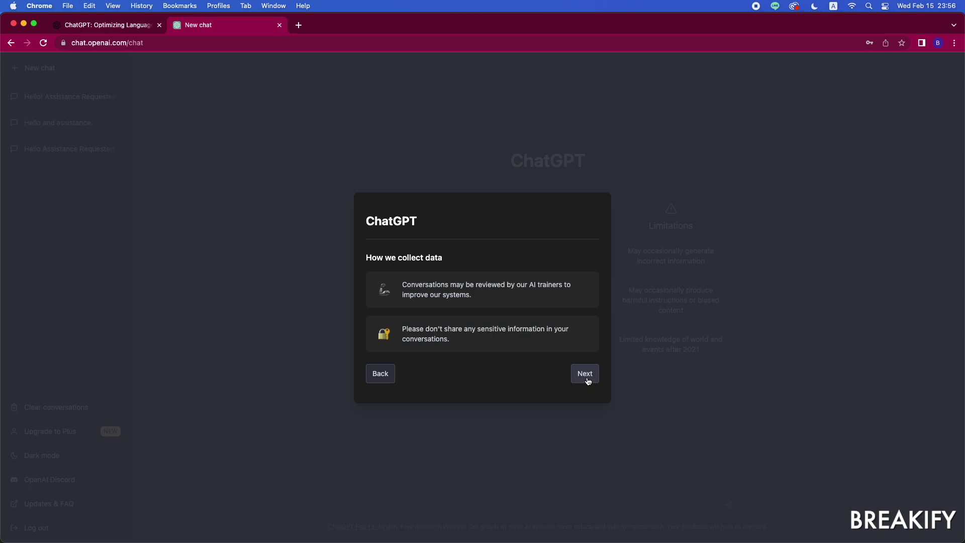
pyautogui.click(586, 373)
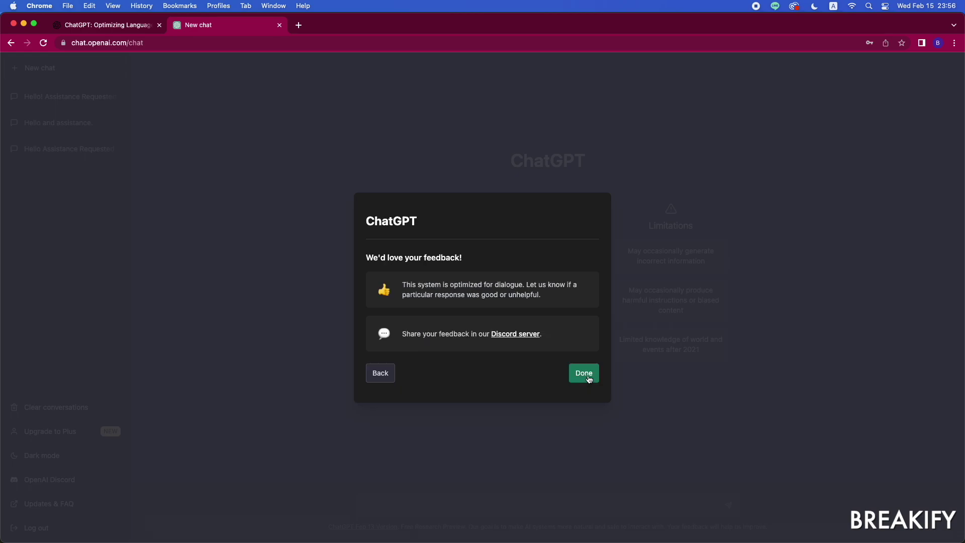
pyautogui.click(584, 373)
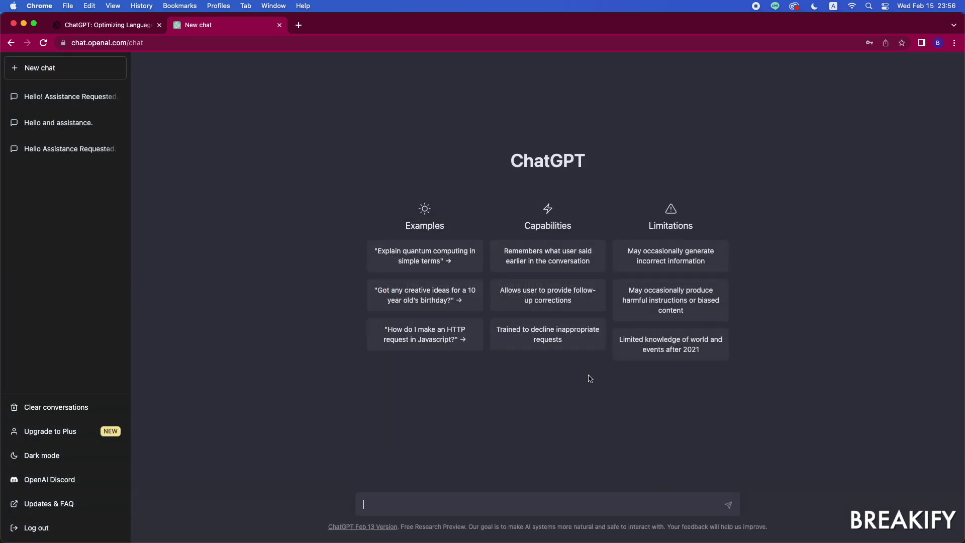
pyautogui.click(76, 431)
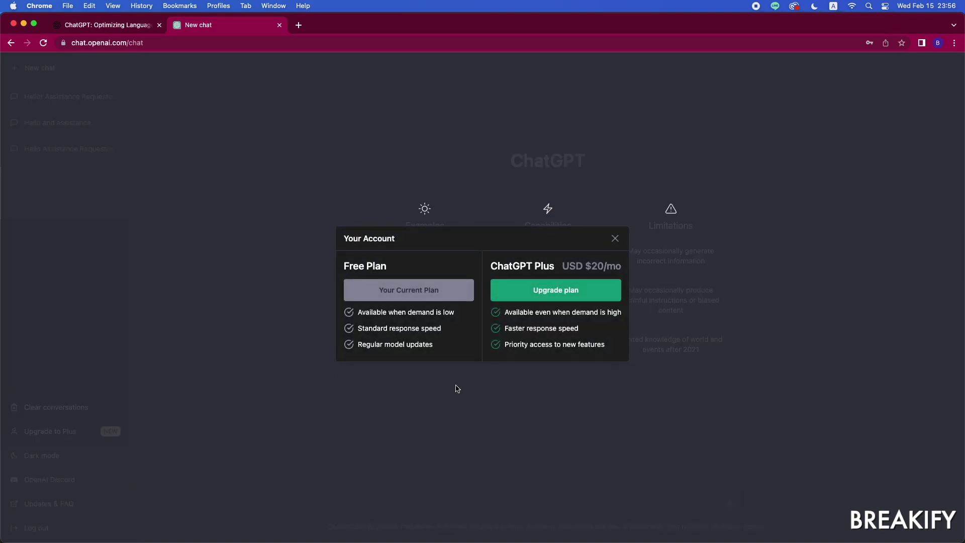
pyautogui.click(614, 238)
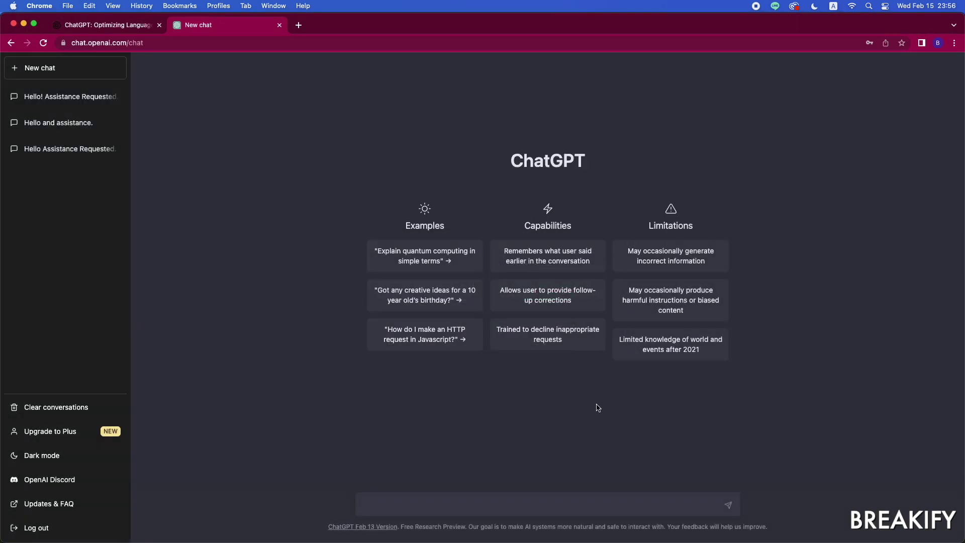
# Step: Send 'Hello!', then ask ChatGPT to rewrite the sentence about documenting the streets of Tokyo
pyautogui.write('Hello!')
pyautogui.press('Return')
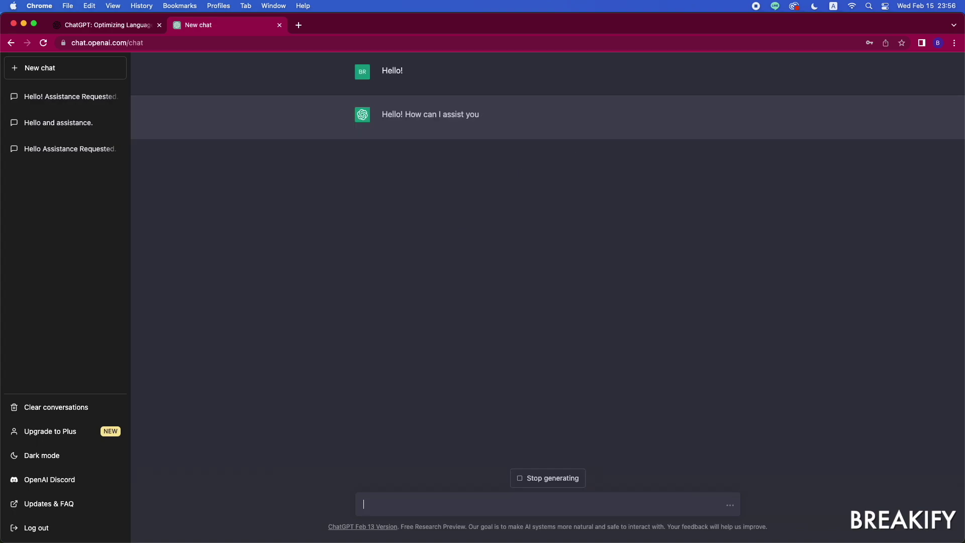
pyautogui.write('Pl')
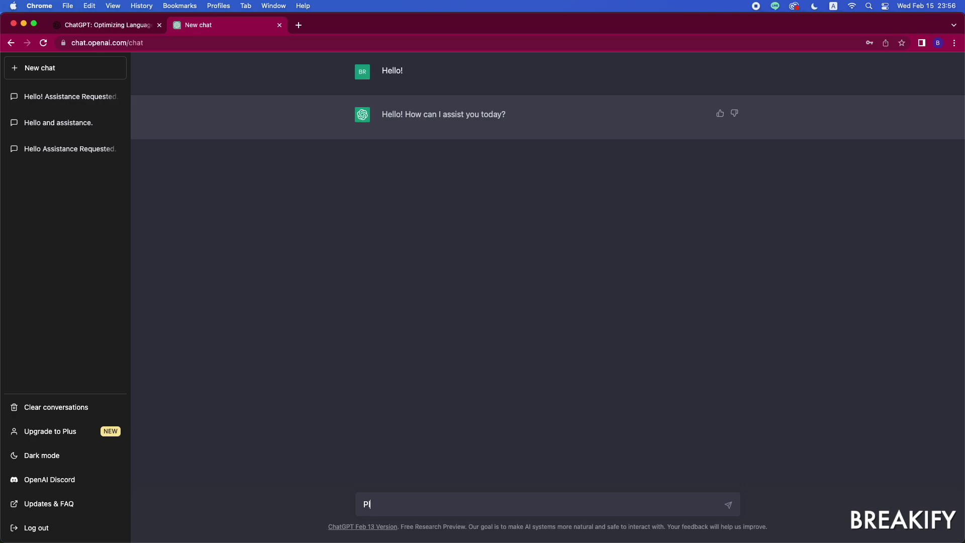
pyautogui.write('ease rewrite this sentence: Hi')
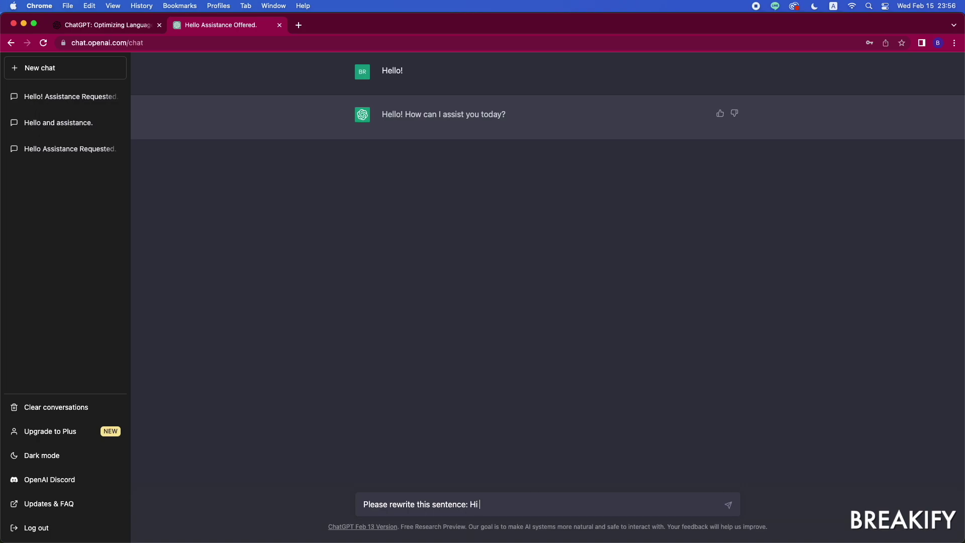
pyautogui.write(' I am Breakify and I document the stree')
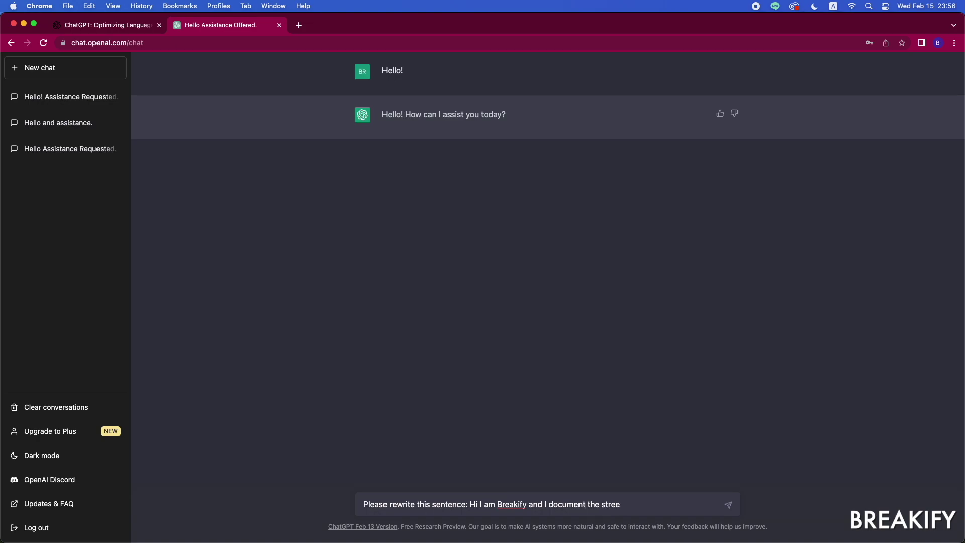
pyautogui.write('ts of Tokyo to')
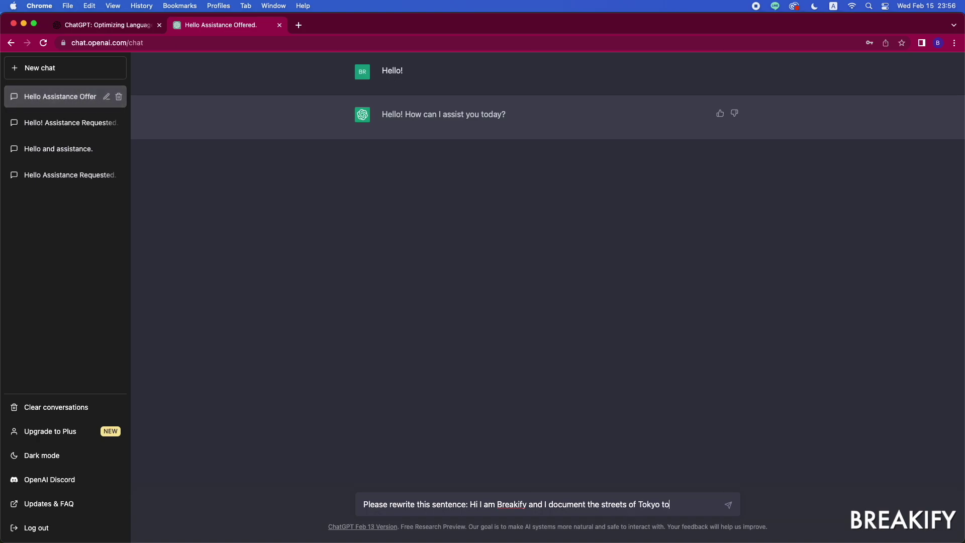
pyautogui.write(' preserve its h')
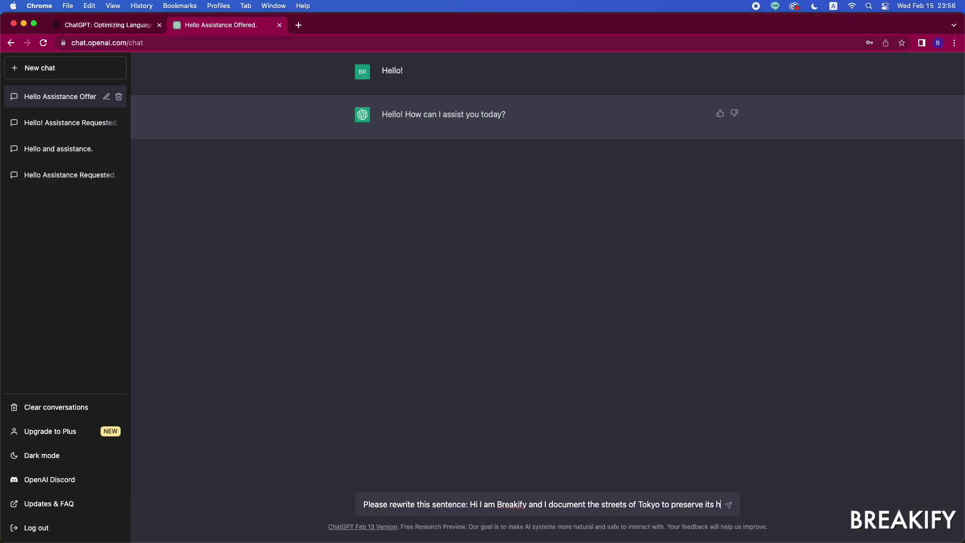
pyautogui.write('istory.')
pyautogui.press('Return')
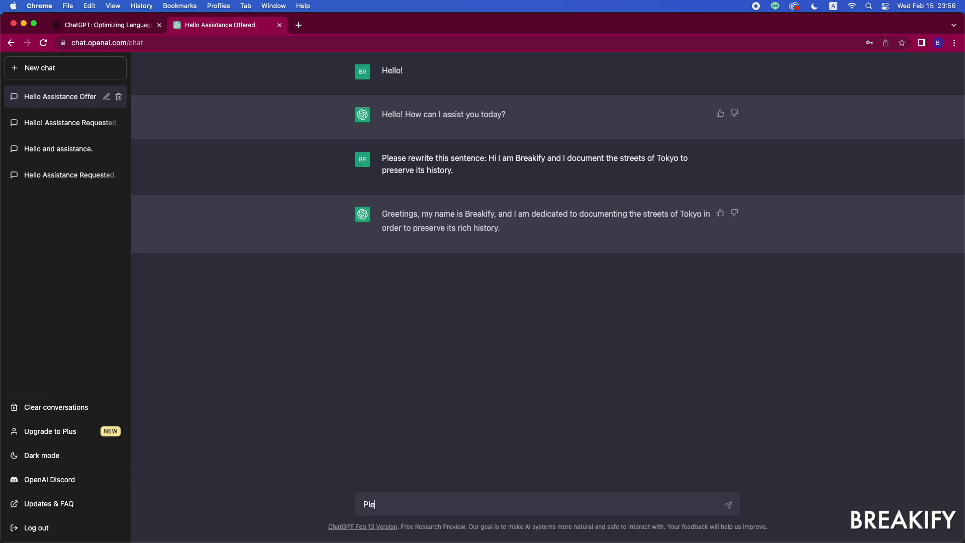
# Step: Ask ChatGPT to 'Please write a short kids story' and get the Sammy-and-Ollie tale
pyautogui.write('ase write a short kids story')
pyautogui.press('Return')
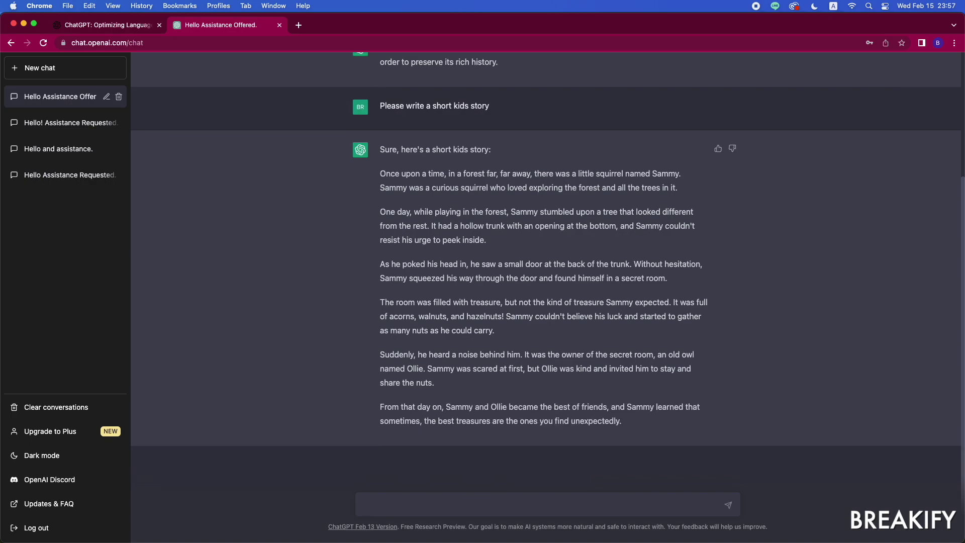
# Step: Ask for a catchy video title for 'Street Photography in Shibuya', then another suggestion
pyautogui.write('Write me a catchy video title for: S')
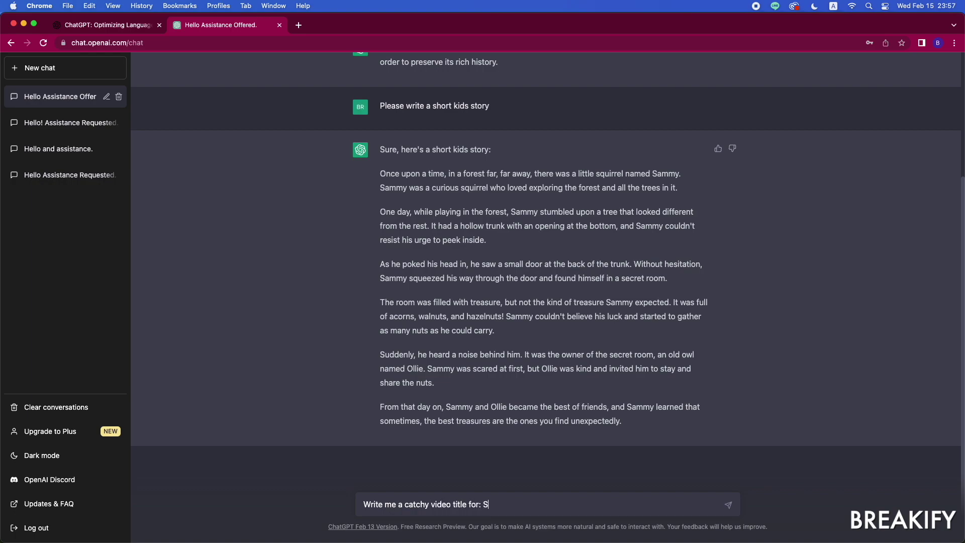
pyautogui.write('treet Photography in Shibuya')
pyautogui.press('Return')
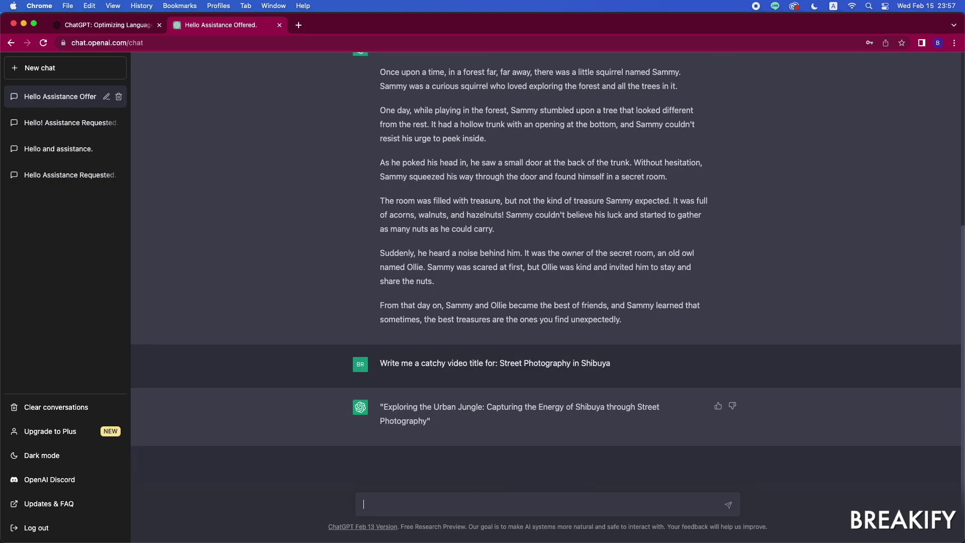
pyautogui.write('again')
pyautogui.press('Return')
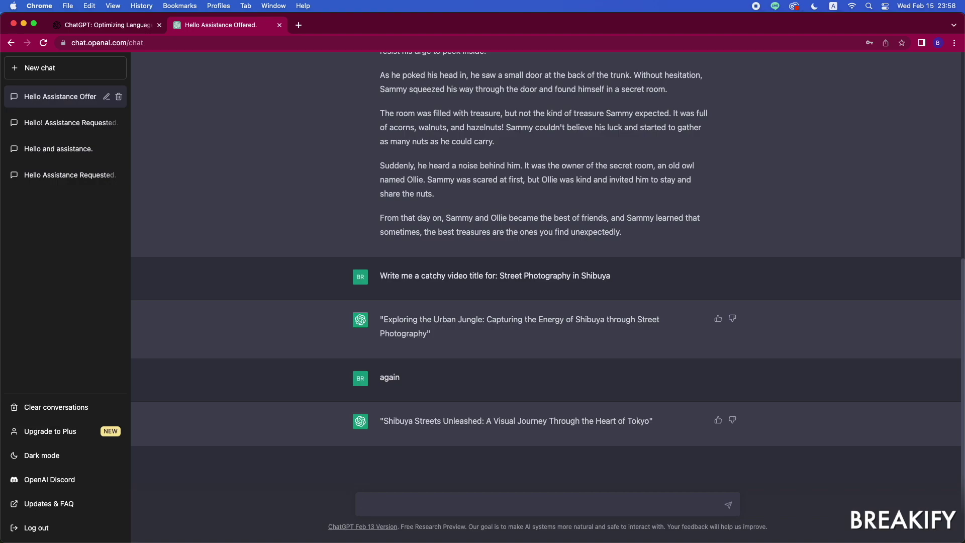
# Step: Have the word 'Japan' added to the title and request tags for it
pyautogui.write('add the word Japan in the title as')
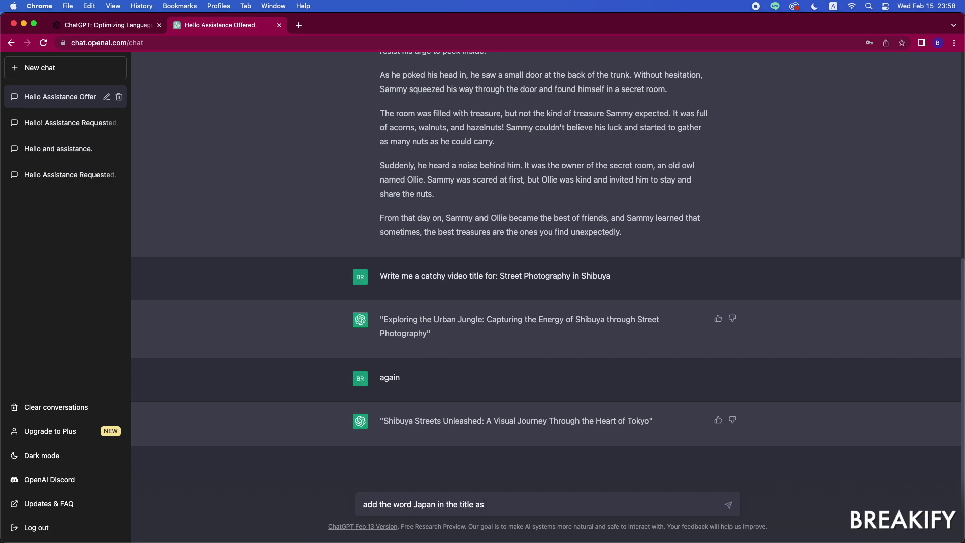
pyautogui.write(' well')
pyautogui.press('Return')
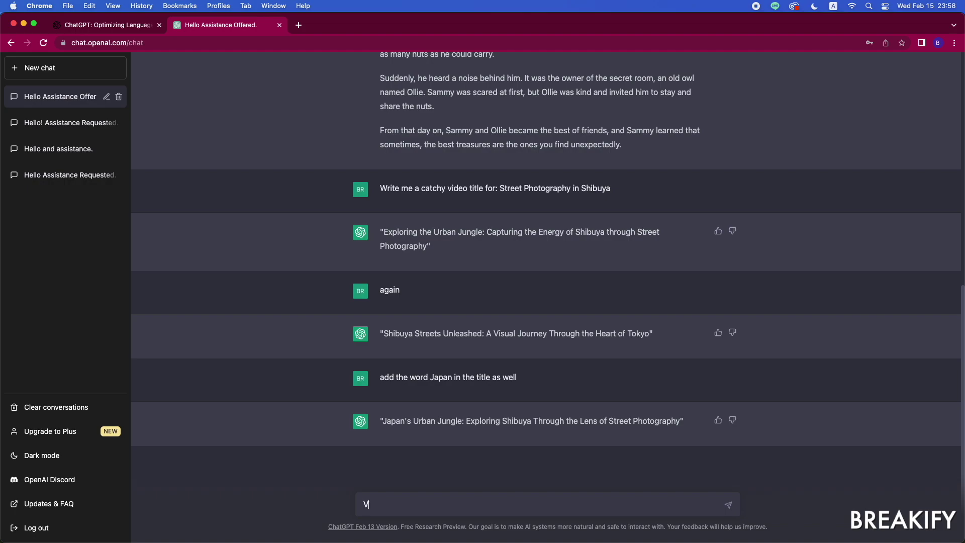
pyautogui.write('ive me tags for this video title')
pyautogui.press('Return')
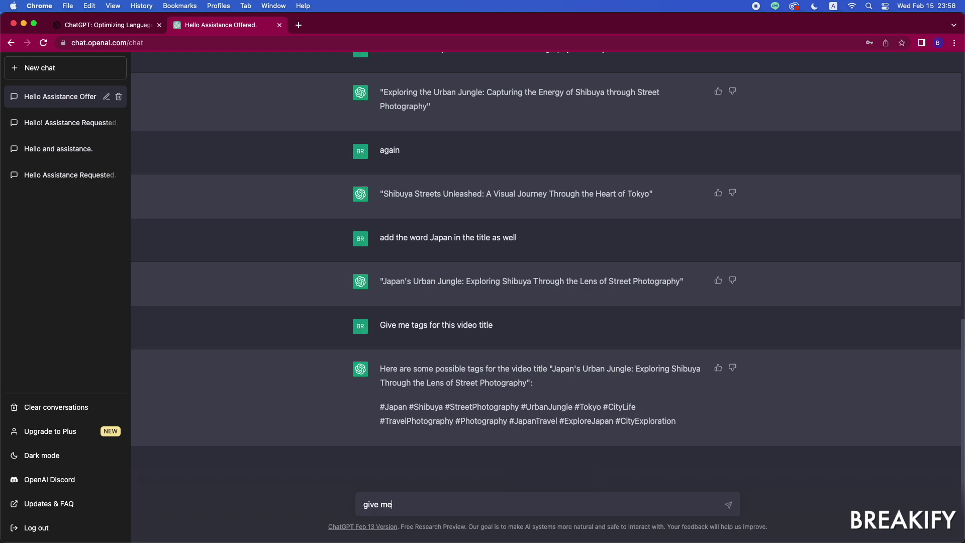
# Step: Ask for more tags, then request a short video description for Shibuya
pyautogui.write('more tags')
pyautogui.press('Return')
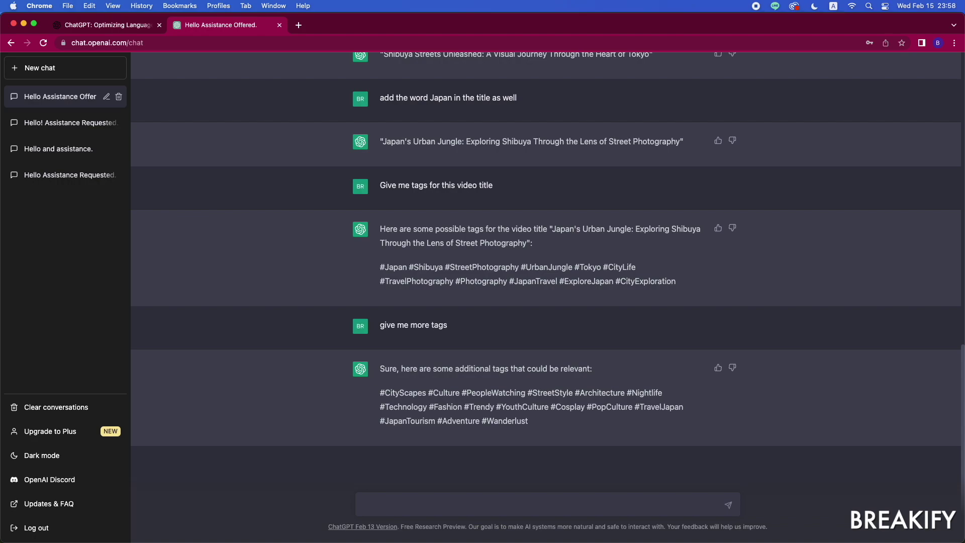
pyautogui.write('me a short video description for S')
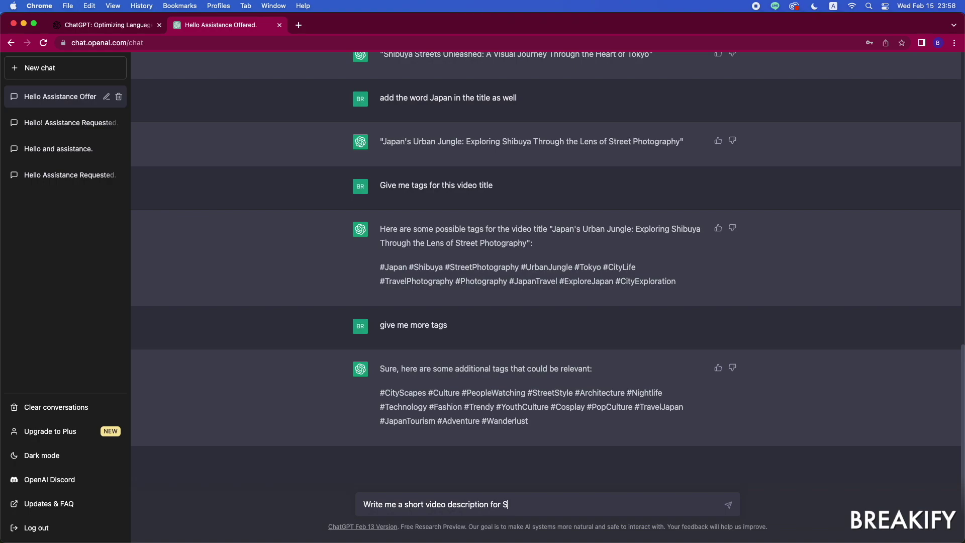
pyautogui.write('hibuy')
pyautogui.press('Return')
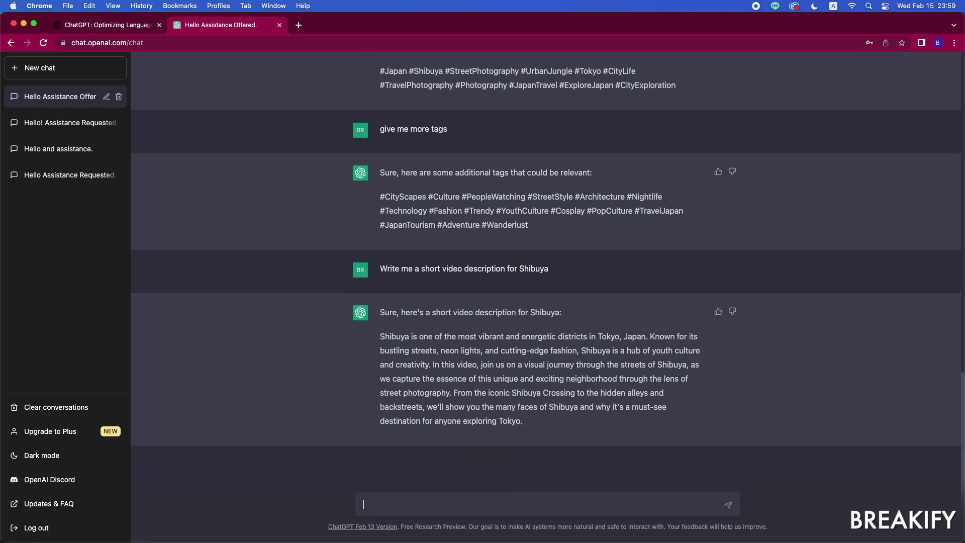
# Step: Ask whether a day shot or a night shot makes the better video thumbnail
pyautogui.write('Which video thumbnail wou')
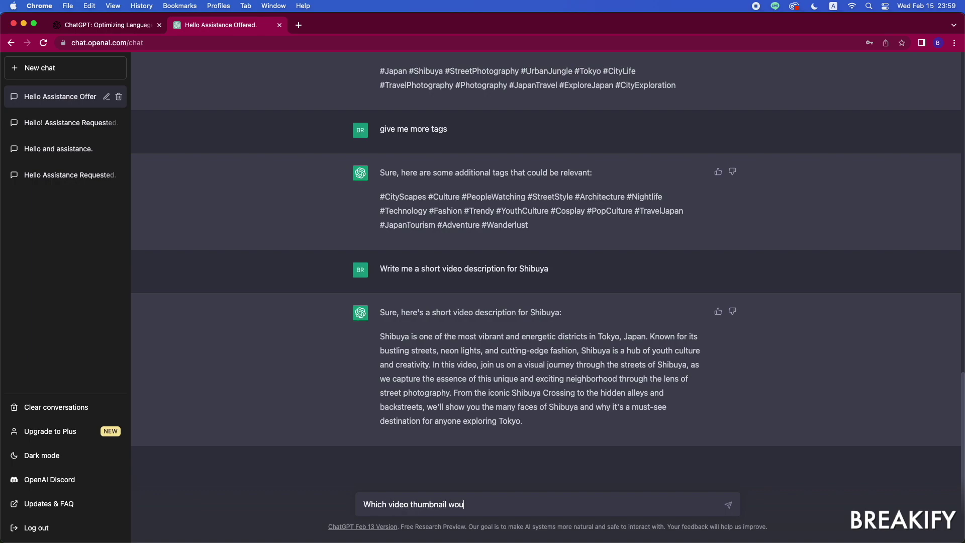
pyautogui.write('ld be good for this video? A day')
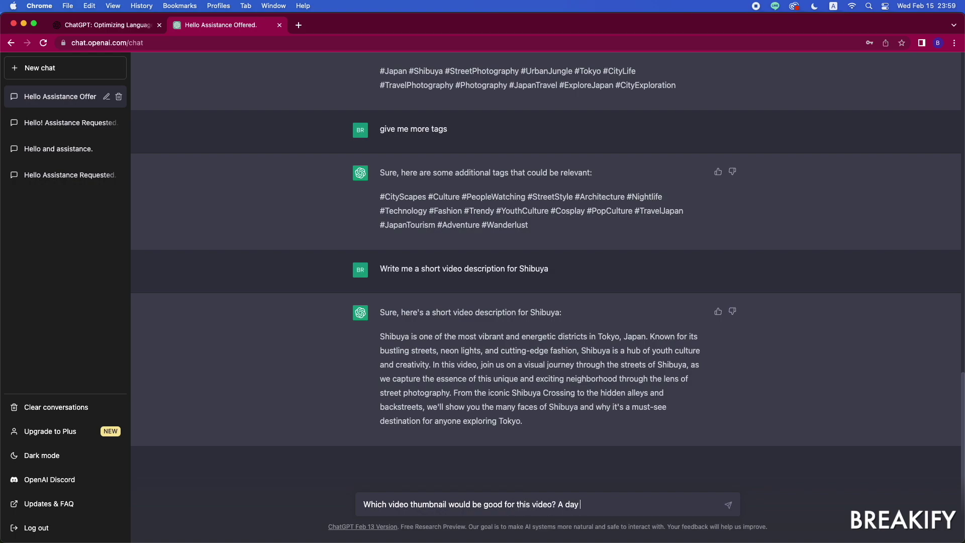
pyautogui.write('hot or a night shot?')
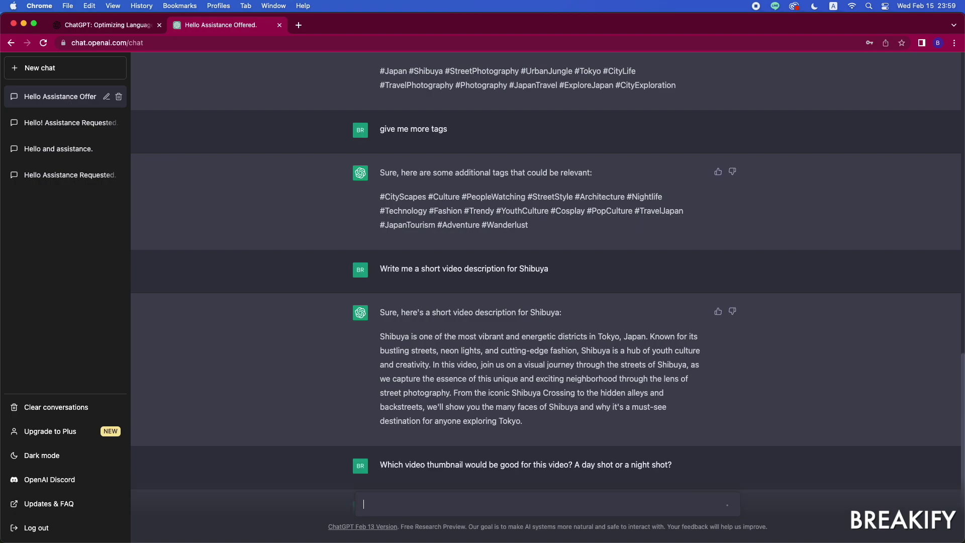
pyautogui.press('Return')
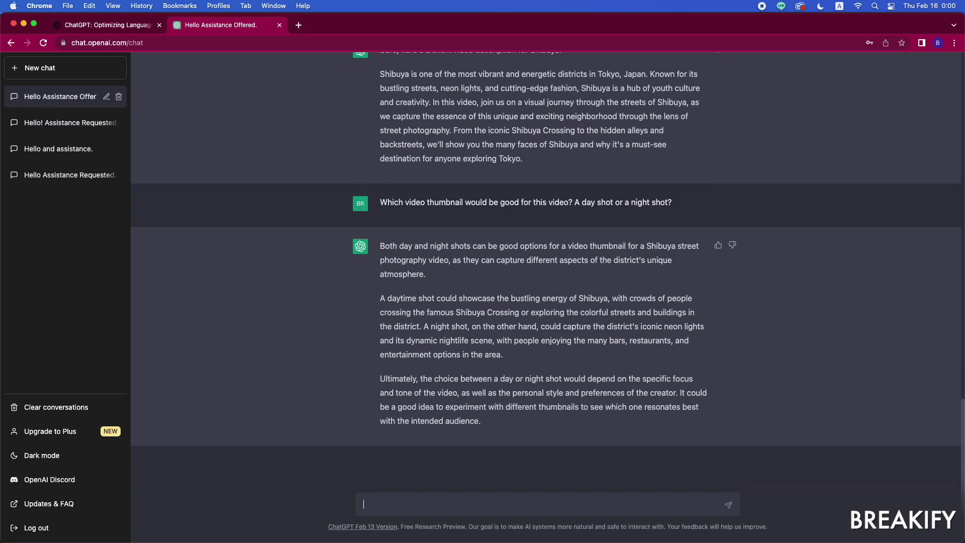
# Step: Ask about the most common street photography topics and the ideal YouTube video length
pyautogui.write('What are the most common topics for s')
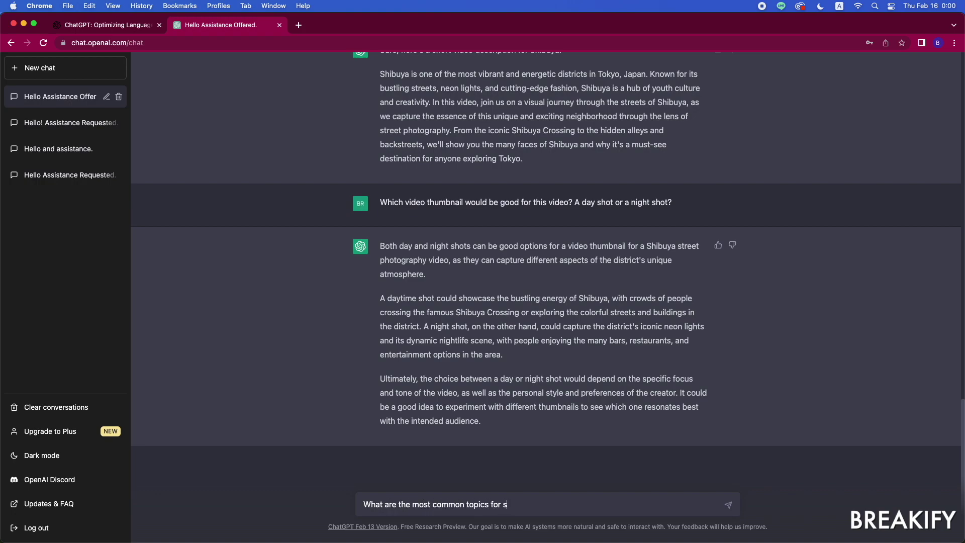
pyautogui.write('treet photography?')
pyautogui.press('Return')
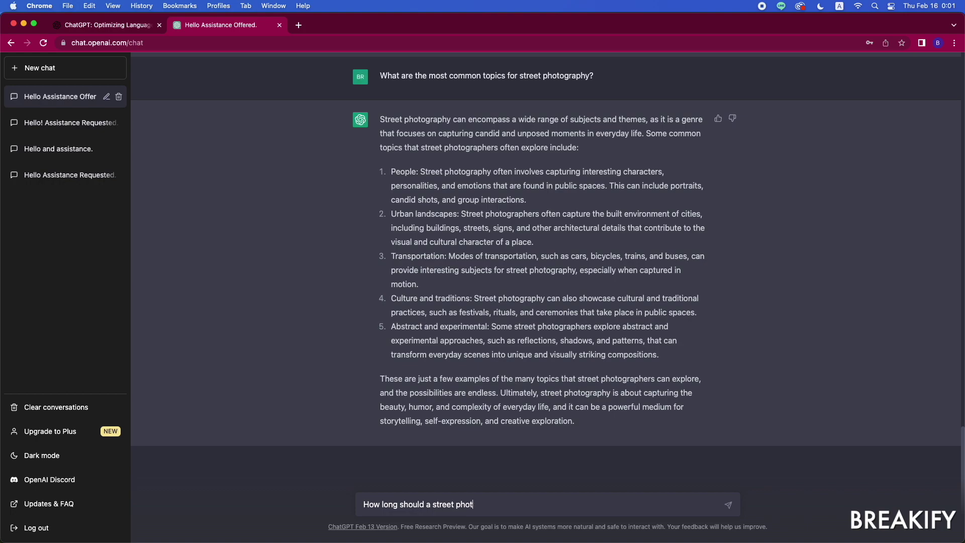
pyautogui.write('aphy video on YouTube sho')
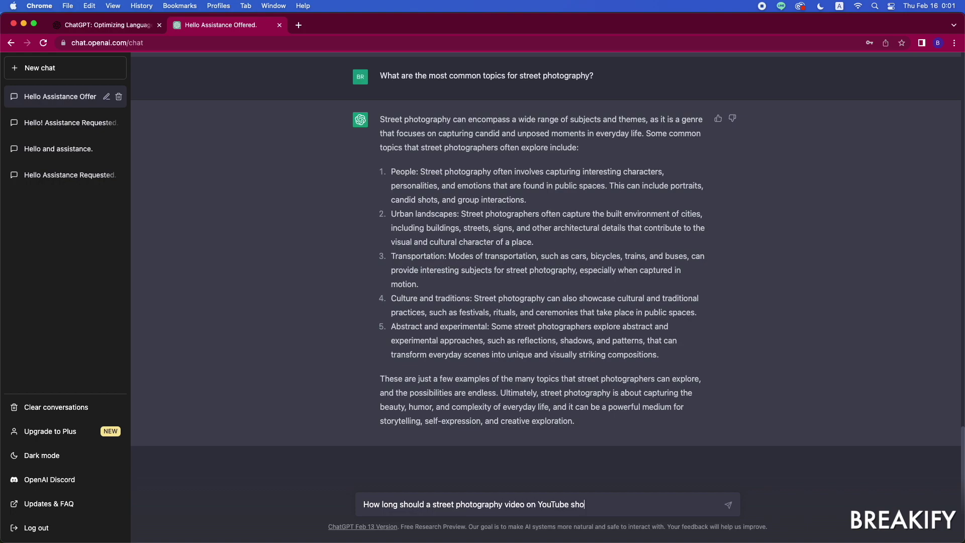
pyautogui.write('uld be?')
pyautogui.press('Return')
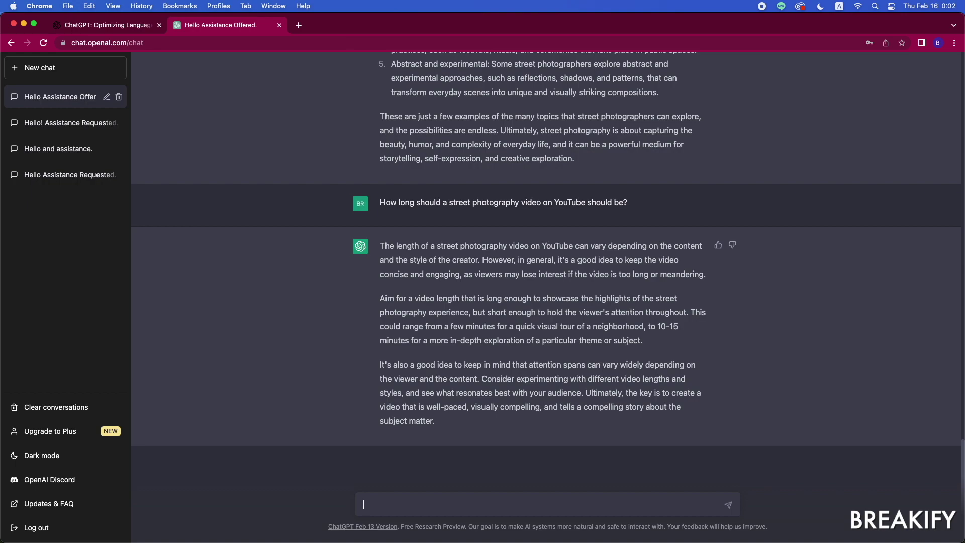
# Step: Ask what to do when people don't want to be filmed during street photography
pyautogui.write('t do you do when you encount')
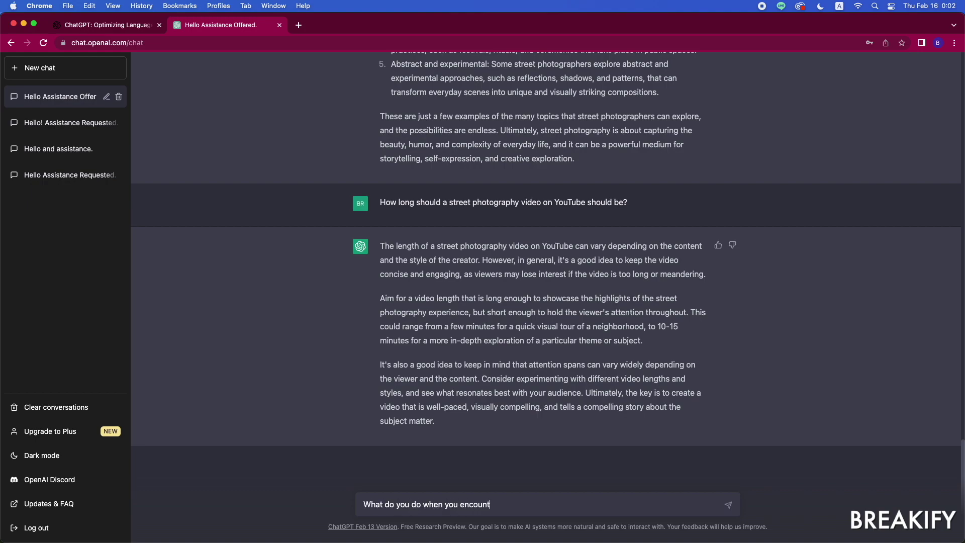
pyautogui.write("er people who don't want to be in t")
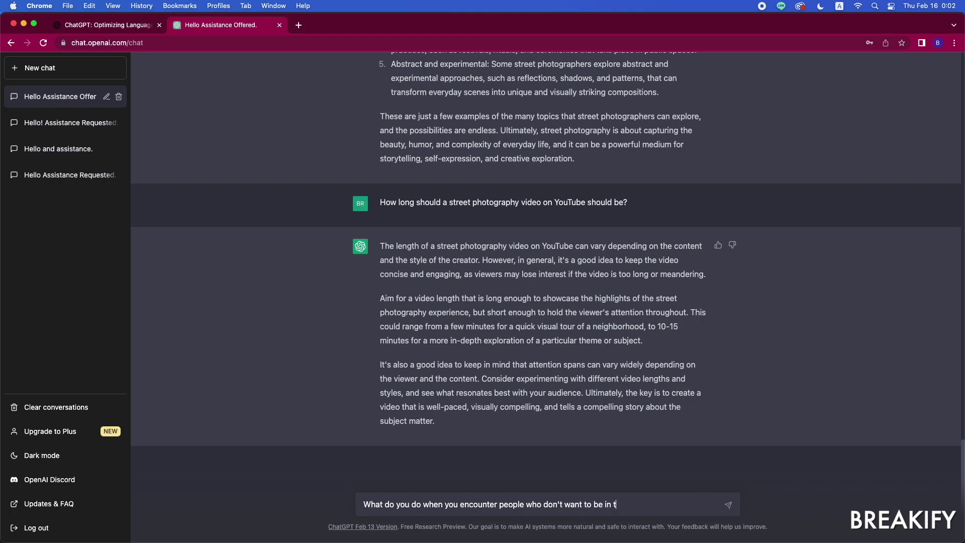
pyautogui.write('he video while taking')
pyautogui.write('graphy in a public area?')
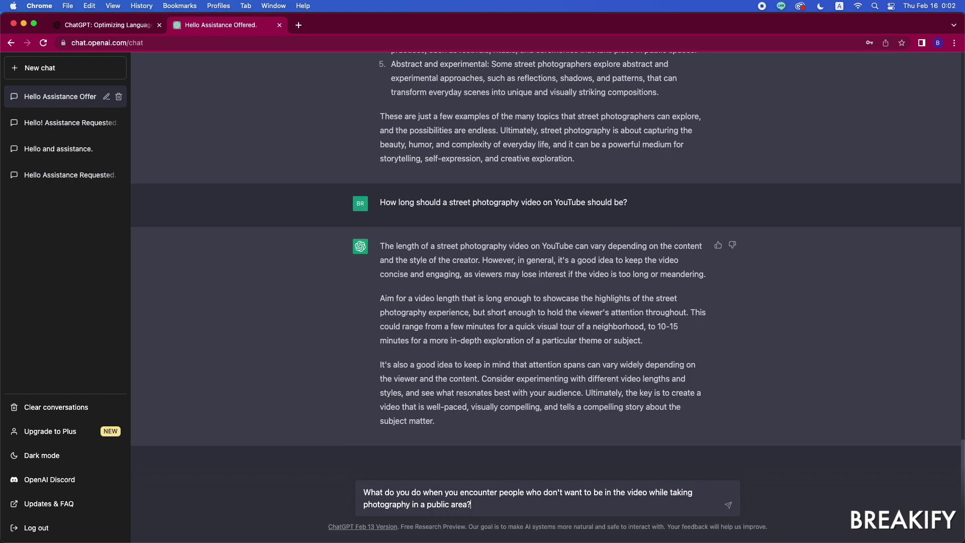
pyautogui.press('Return')
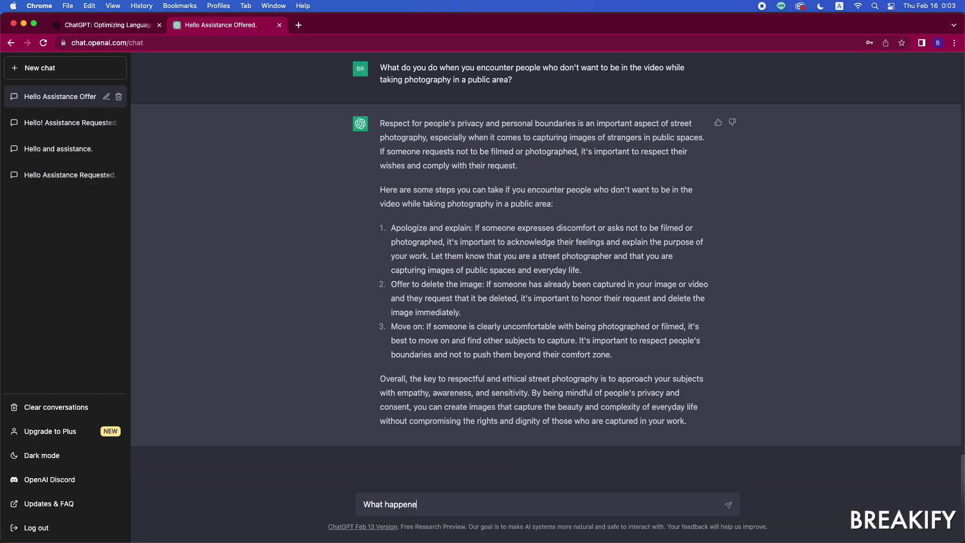
# Step: Ask ChatGPT why the Regenerate button was removed, then reply 'That makes sense'
pyautogui.write('egenerate button on ChatGPT?')
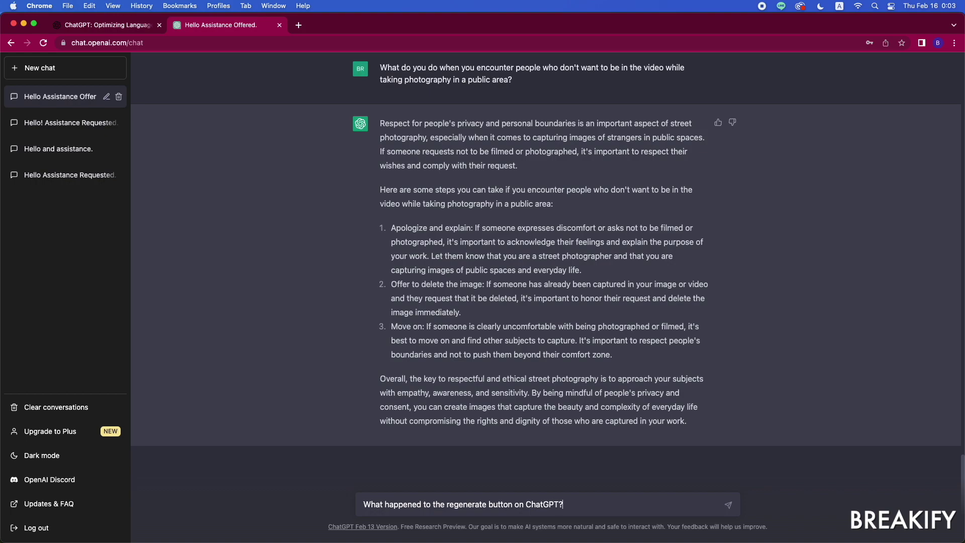
pyautogui.press('Return')
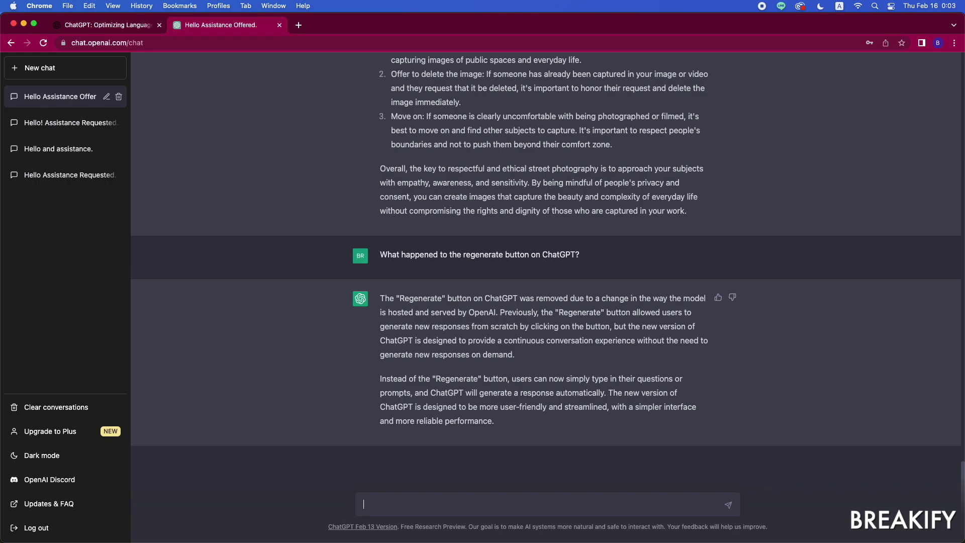
pyautogui.write('That makes sense')
pyautogui.press('Return')
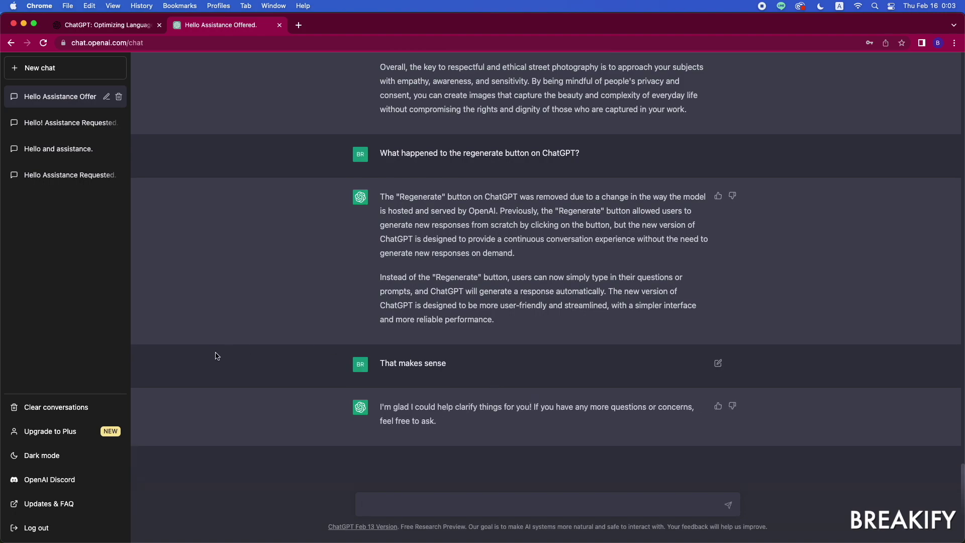
# Step: Switch ChatGPT to light theme and back to dark, then open the OpenAI Discord invite
pyautogui.click(39, 464)
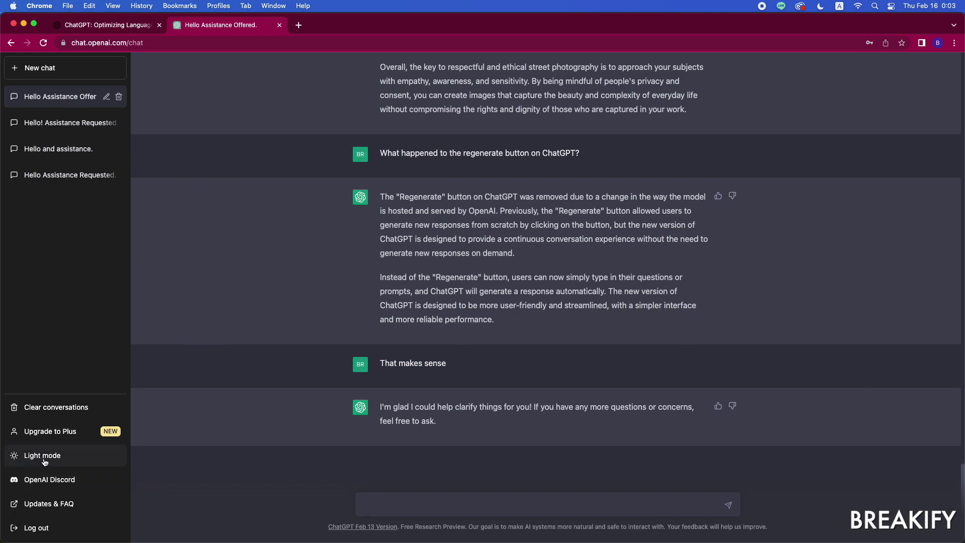
pyautogui.click(44, 462)
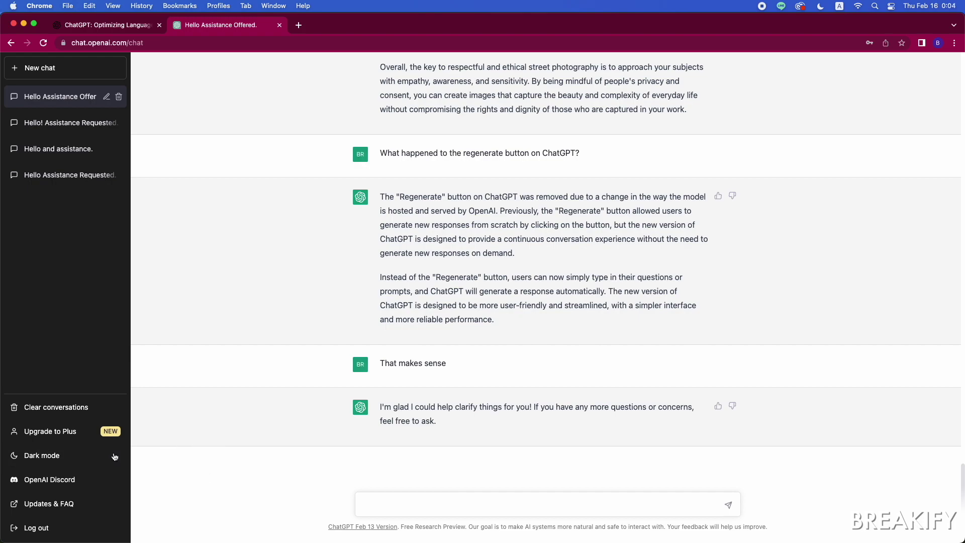
pyautogui.click(53, 461)
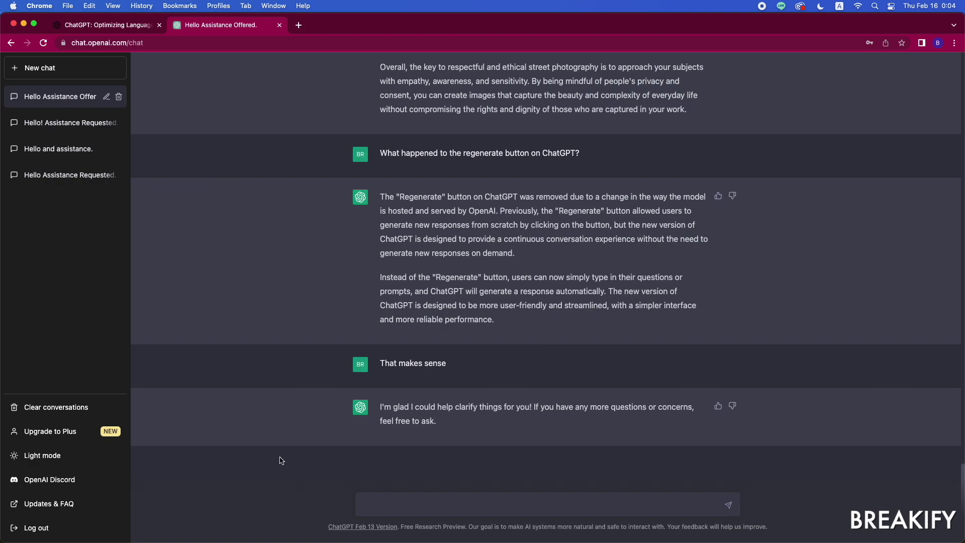
pyautogui.click(46, 482)
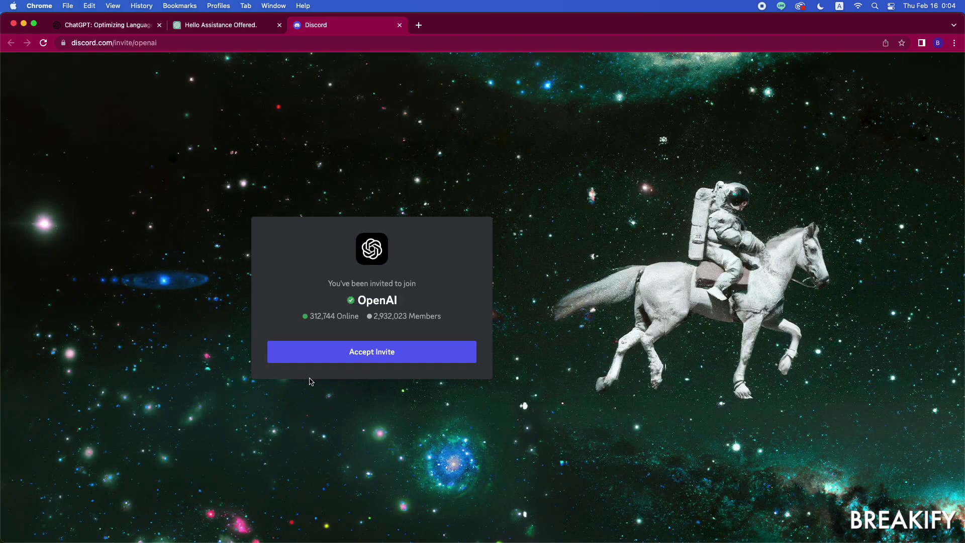
# Step: Accept the OpenAI server invite and pass the hCaptcha by selecting the sunflower field image
pyautogui.click(363, 355)
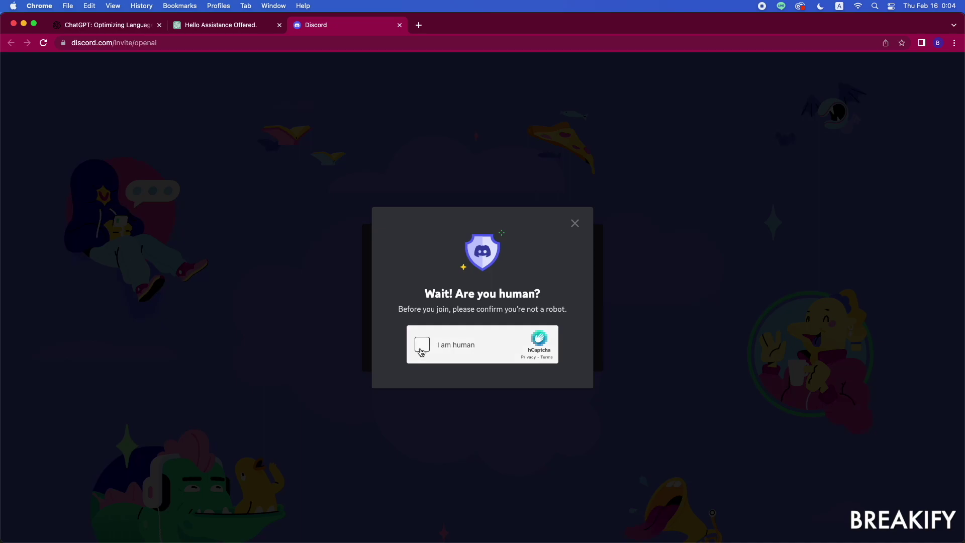
pyautogui.click(422, 345)
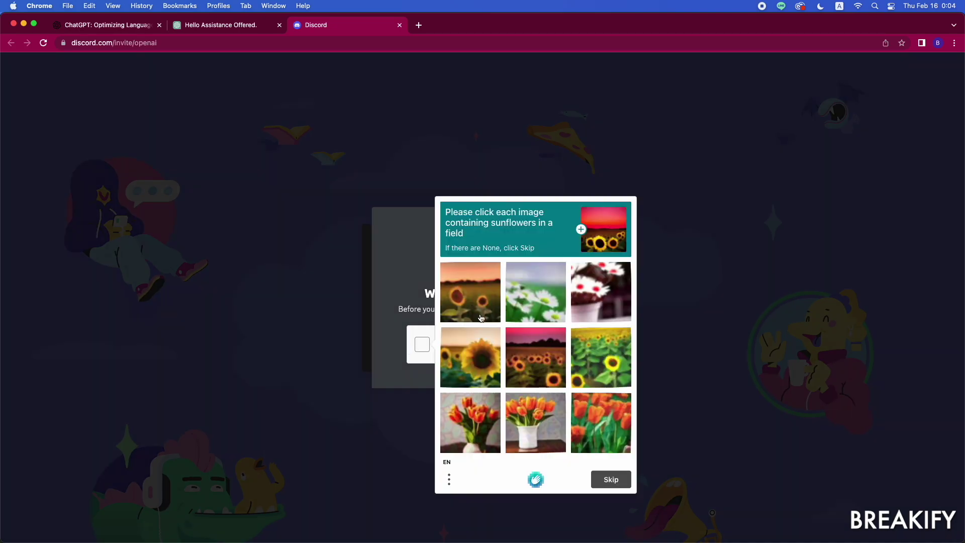
pyautogui.click(542, 354)
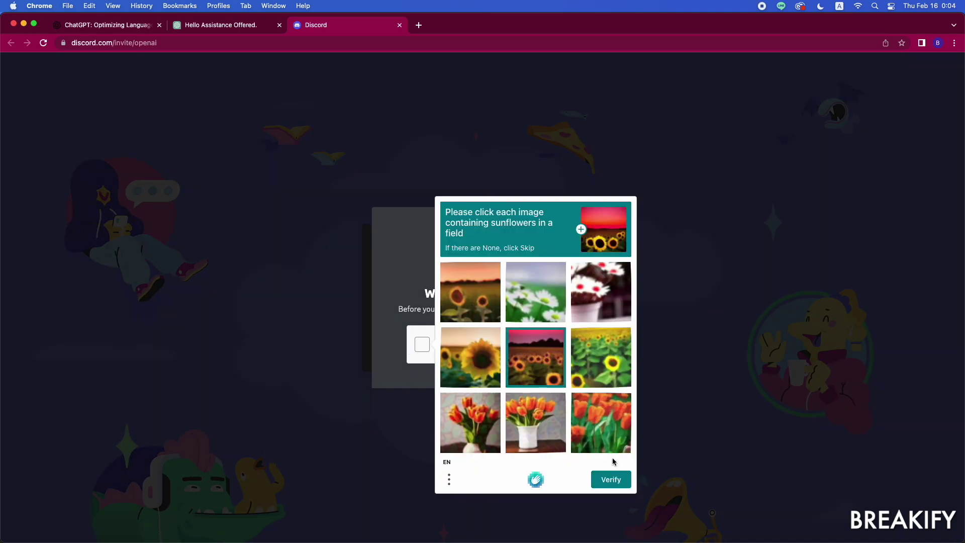
pyautogui.click(618, 484)
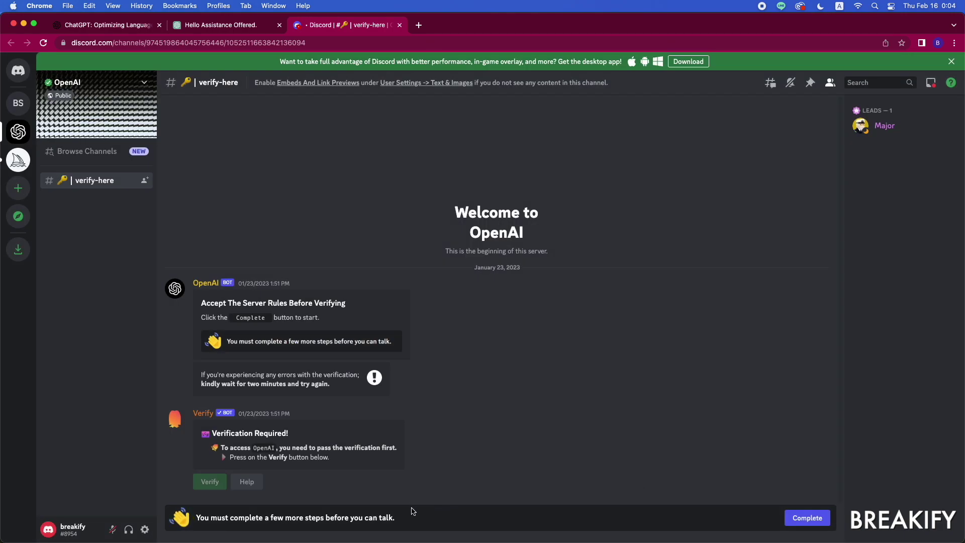
# Step: Agree to the OpenAI server rules and submit the agreement
pyautogui.click(814, 520)
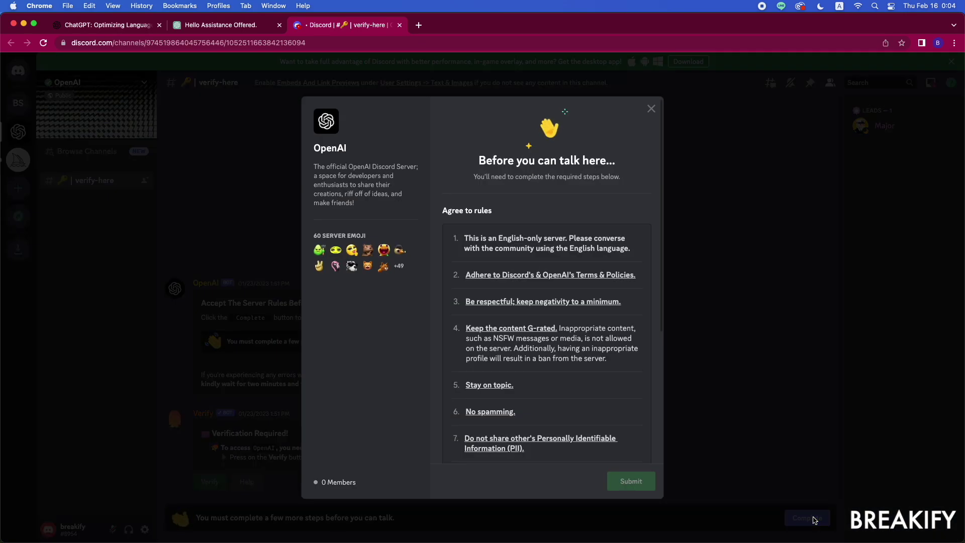
pyautogui.scroll(-10, 574, 343)
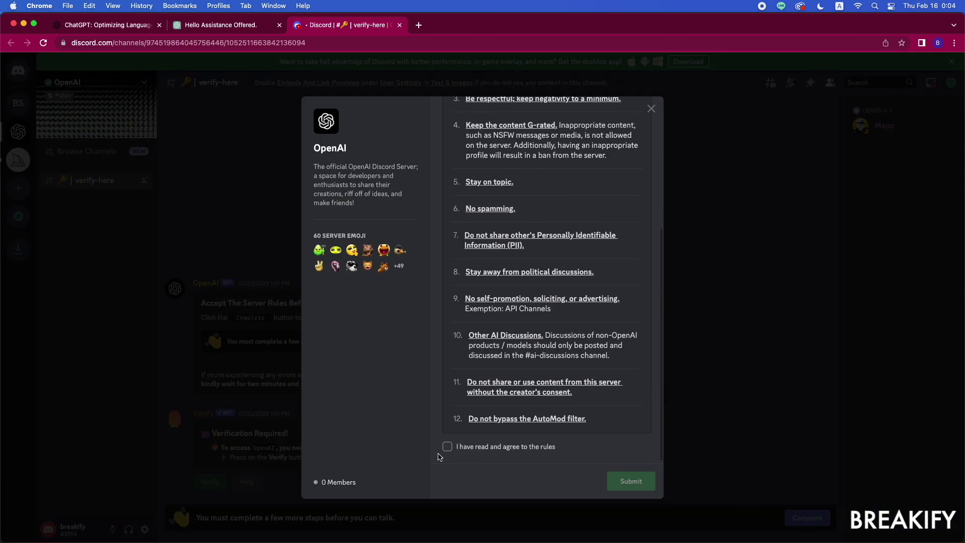
pyautogui.click(449, 447)
pyautogui.click(638, 481)
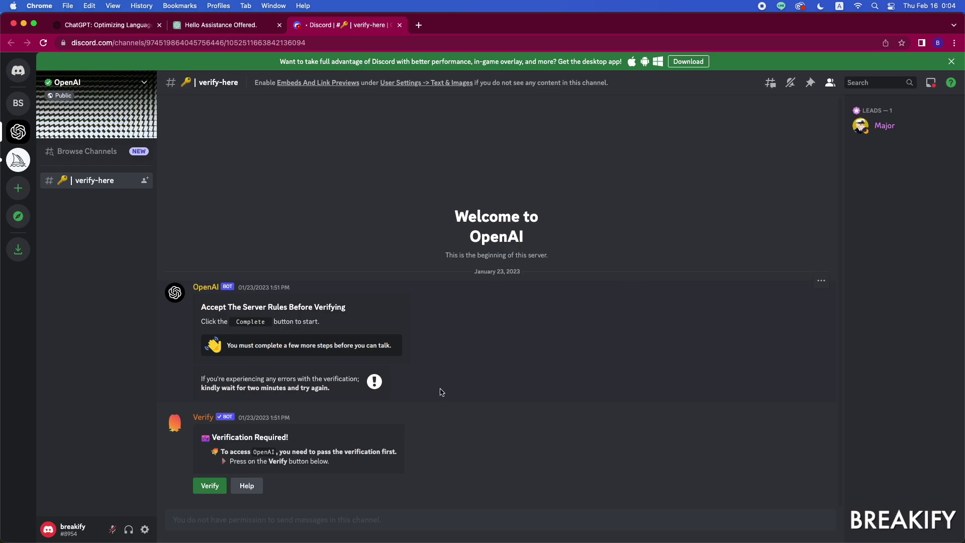
# Step: Start server verification and submit the characters shown in the captcha image
pyautogui.click(207, 491)
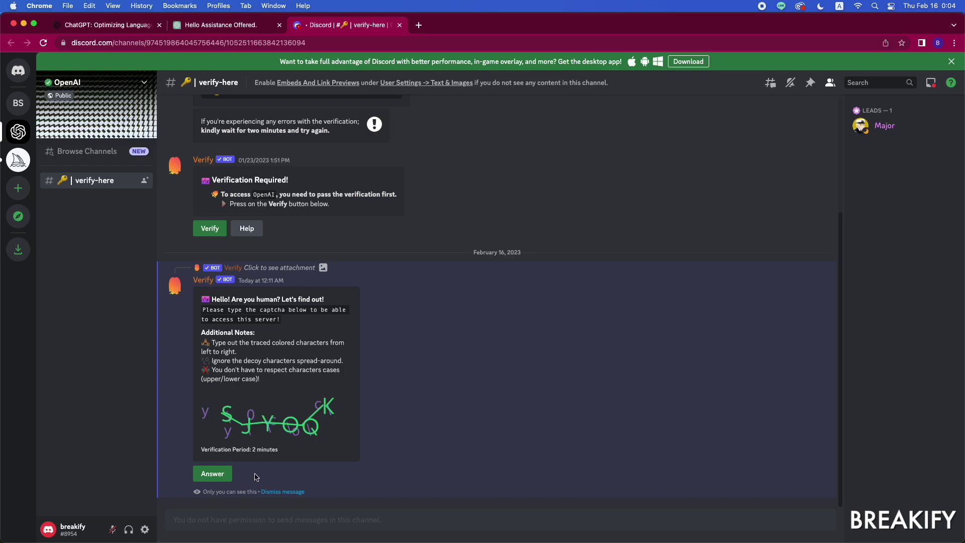
pyautogui.click(222, 477)
pyautogui.write('S')
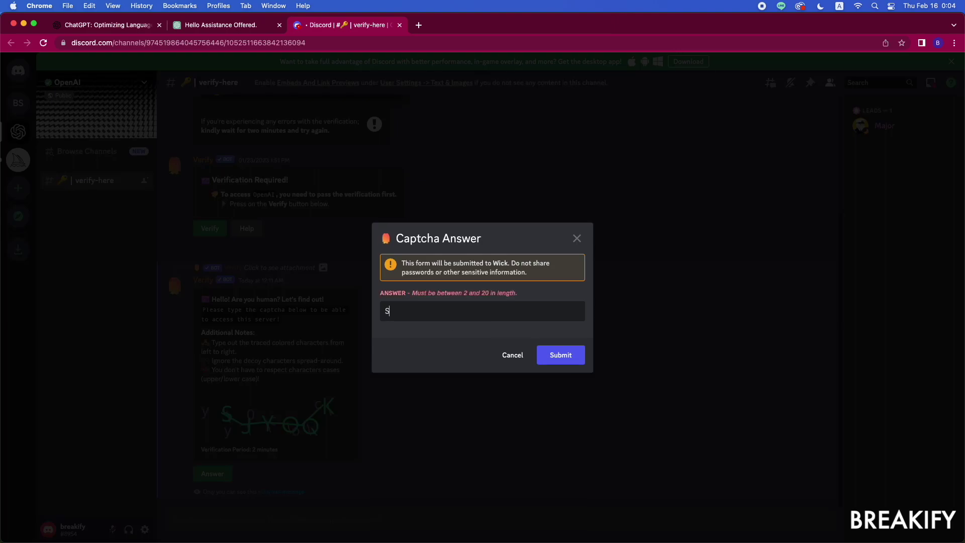
pyautogui.write('JY')
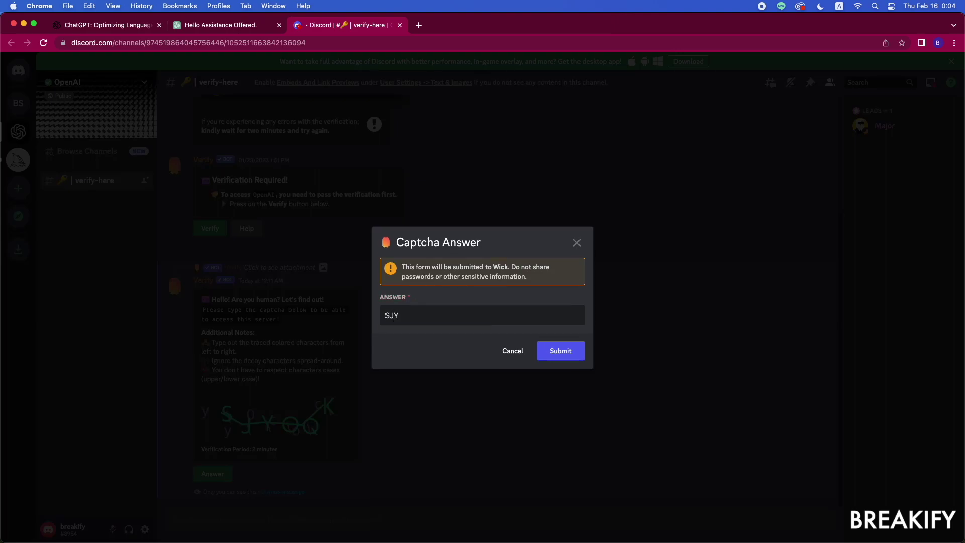
pyautogui.write('OQK')
pyautogui.click(571, 356)
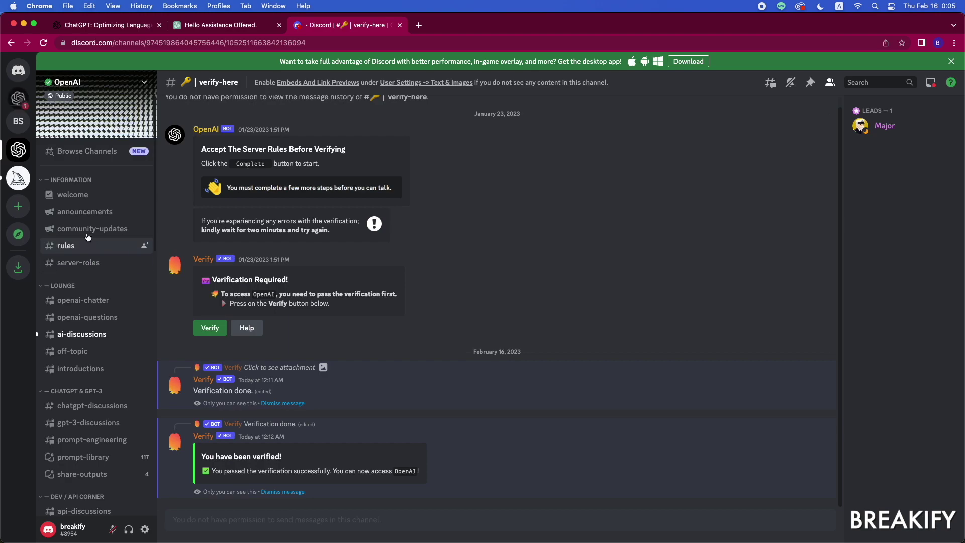
# Step: Browse the welcome, announcements, community-updates, rules and server-roles channels, ending on openai-chatter
pyautogui.click(89, 198)
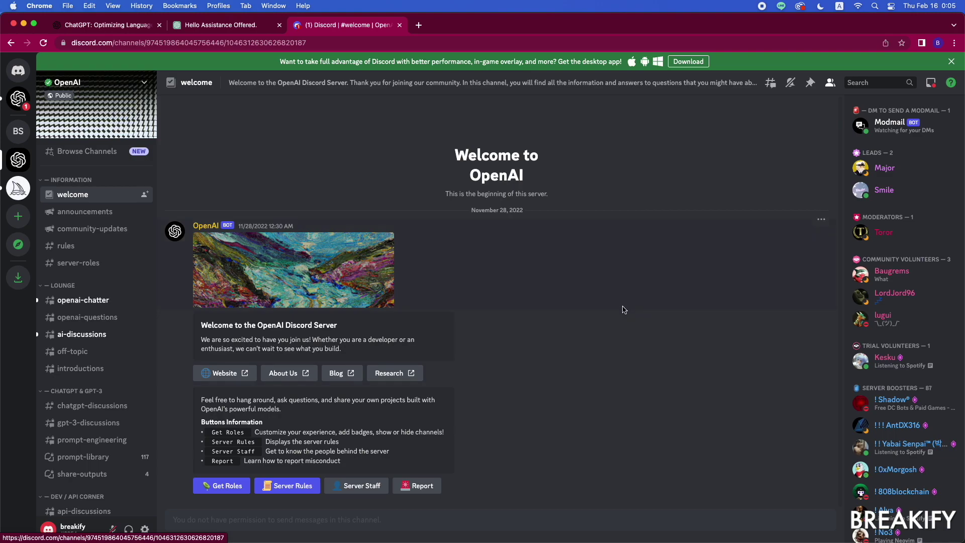
pyautogui.scroll(-5, 888, 312)
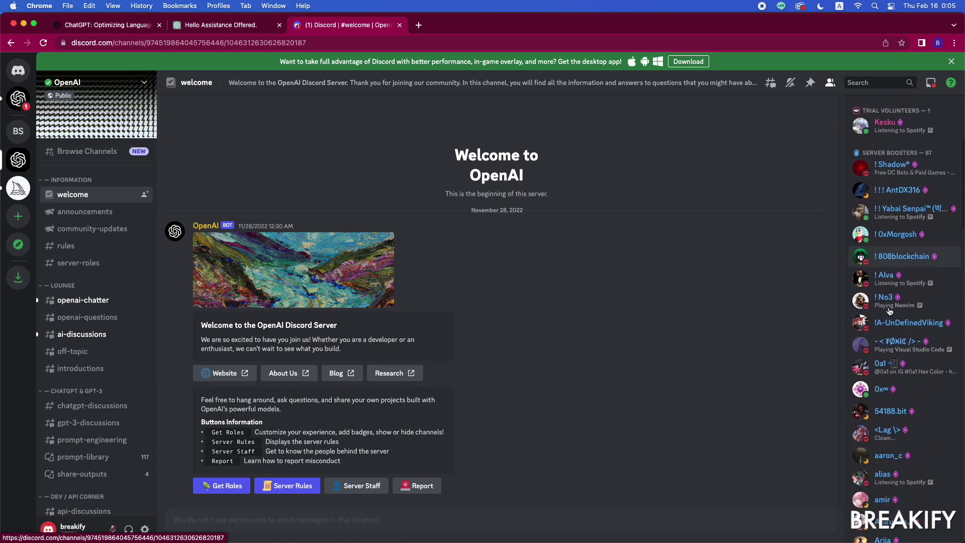
pyautogui.scroll(5, 889, 311)
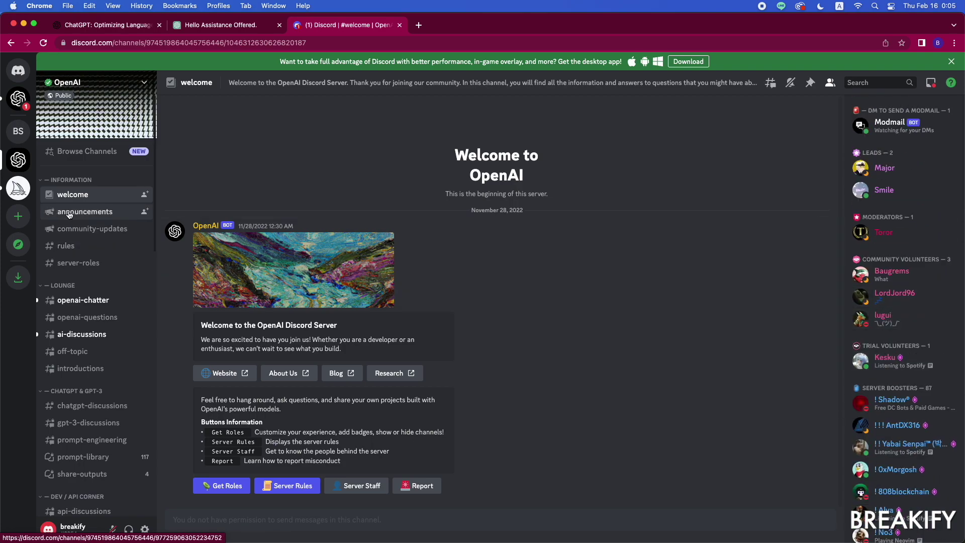
pyautogui.click(93, 217)
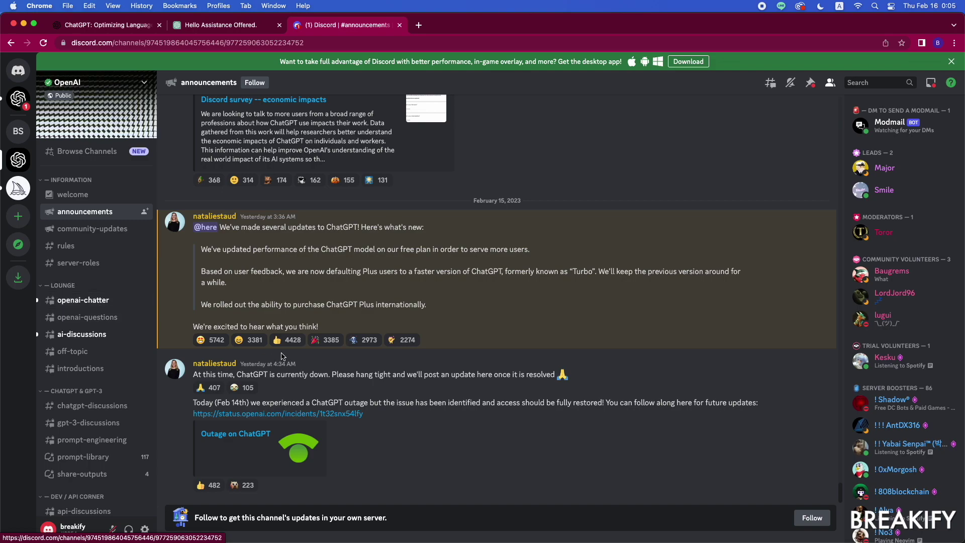
pyautogui.click(106, 235)
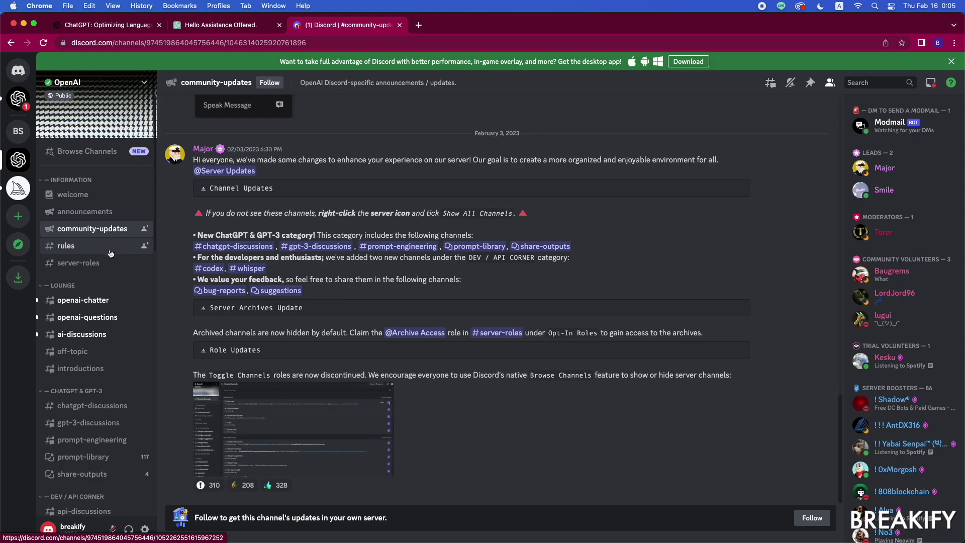
pyautogui.click(110, 253)
pyautogui.click(110, 247)
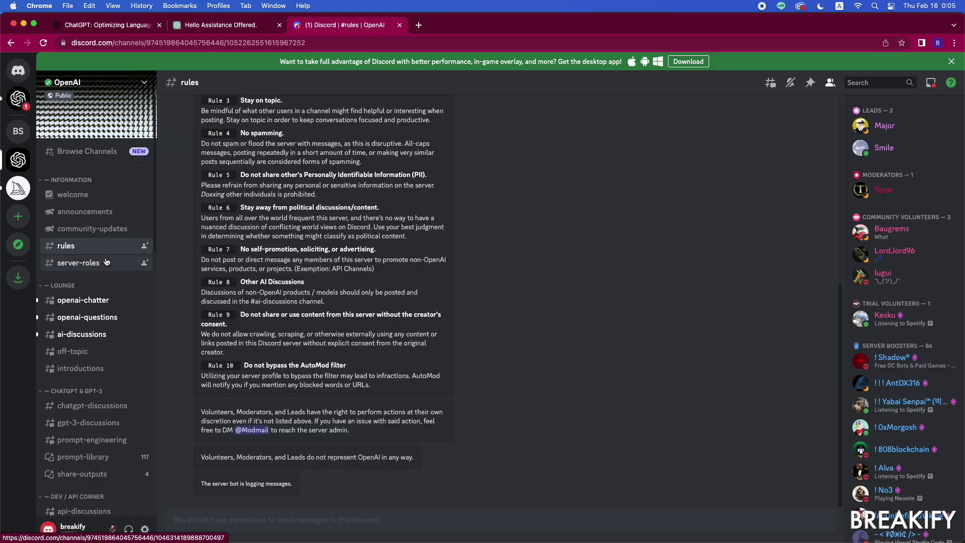
pyautogui.click(101, 268)
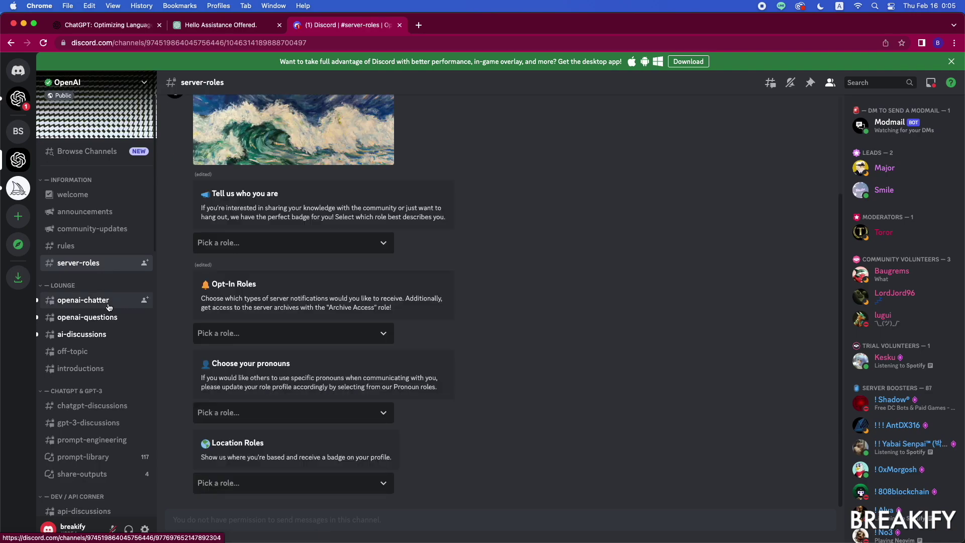
pyautogui.click(86, 299)
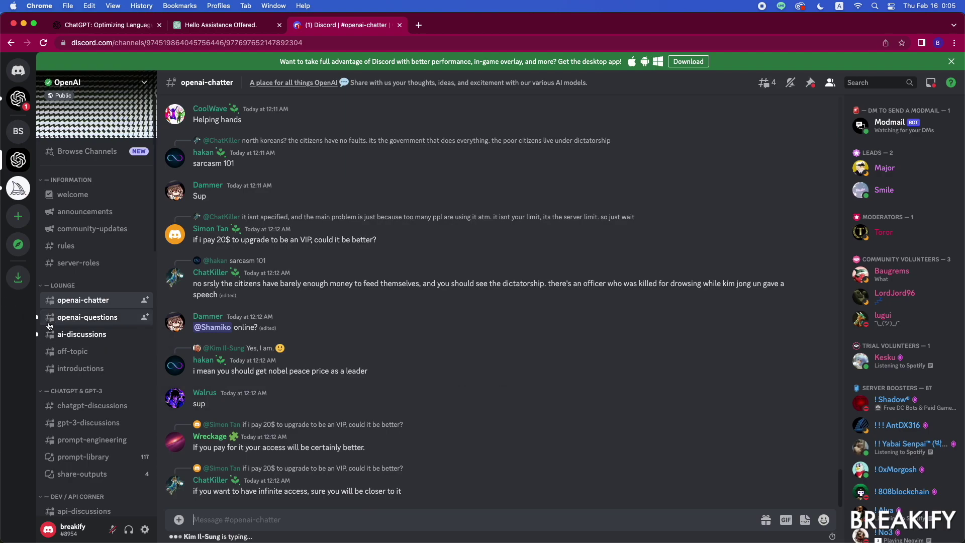
# Step: View openai-questions and ai-discussions, then read the chatgpt-discussions conversation
pyautogui.click(83, 322)
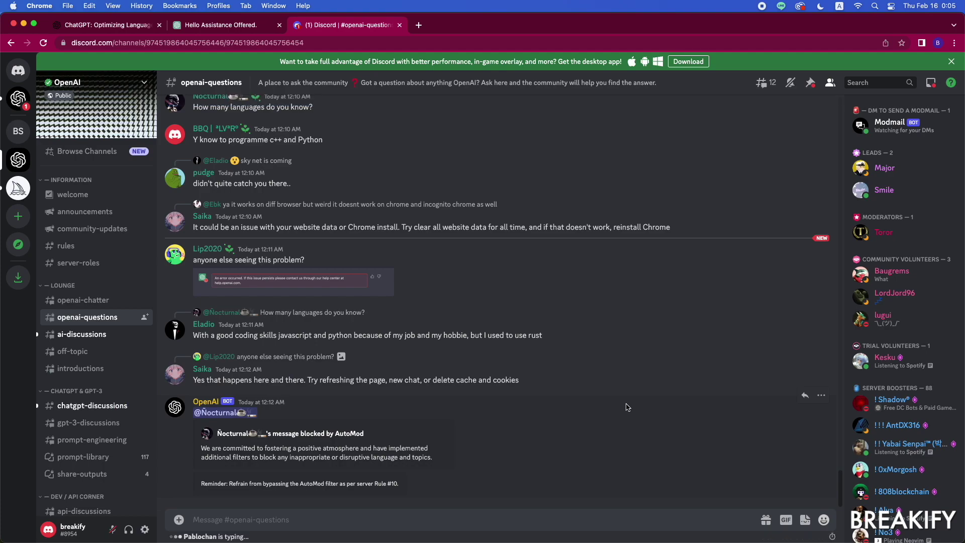
pyautogui.click(84, 339)
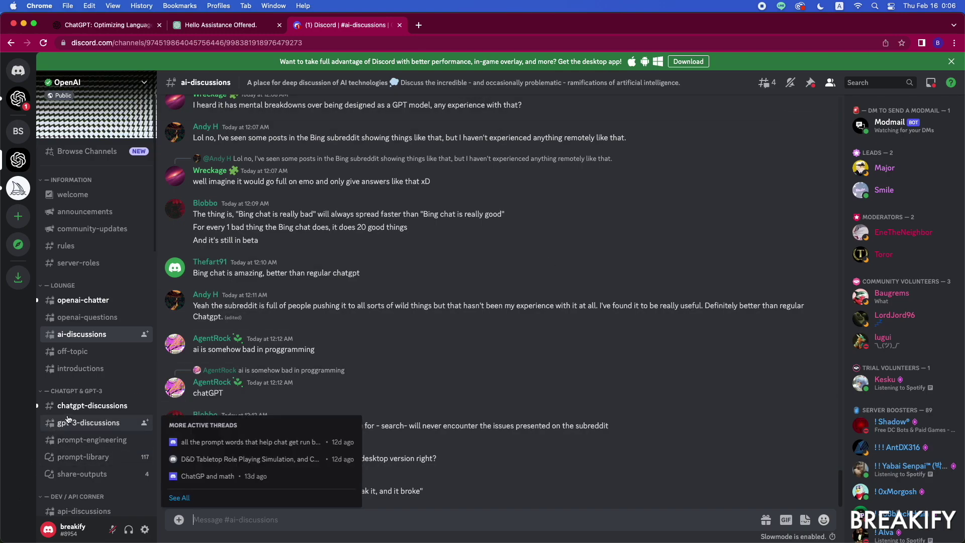
pyautogui.click(92, 405)
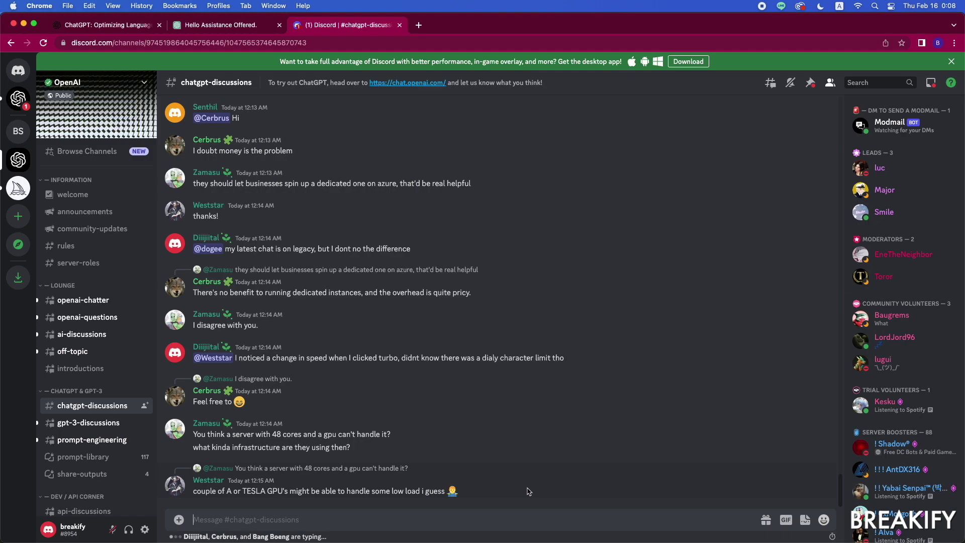
pyautogui.scroll(-2, 74, 406)
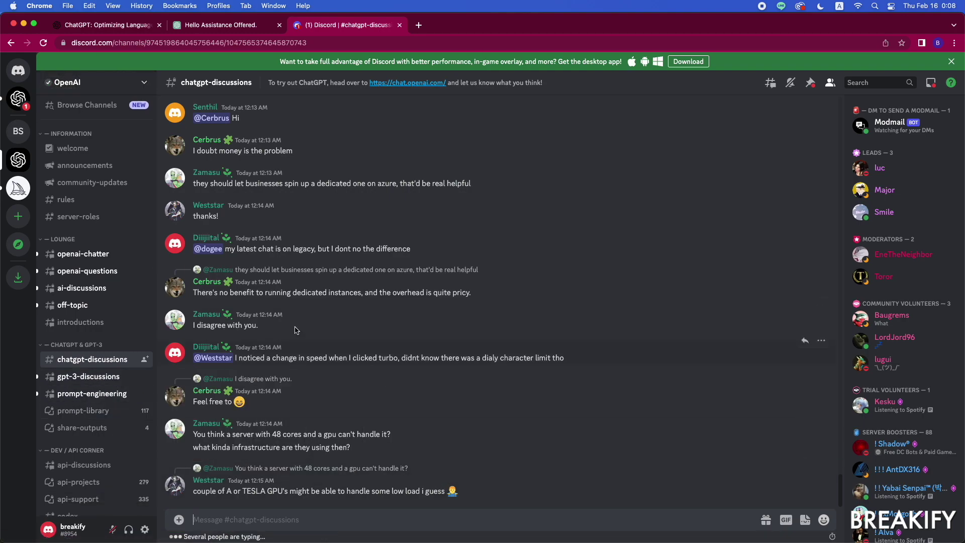
# Step: View gpt-3-discussions, prompt-engineering and OpenAI's welcome DM, then return to the ChatGPT tab
pyautogui.click(89, 380)
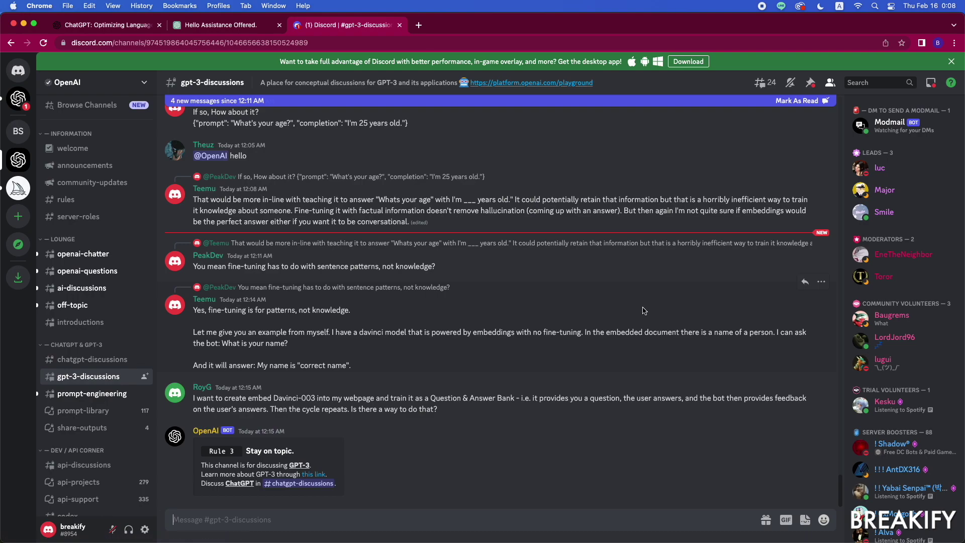
pyautogui.click(100, 392)
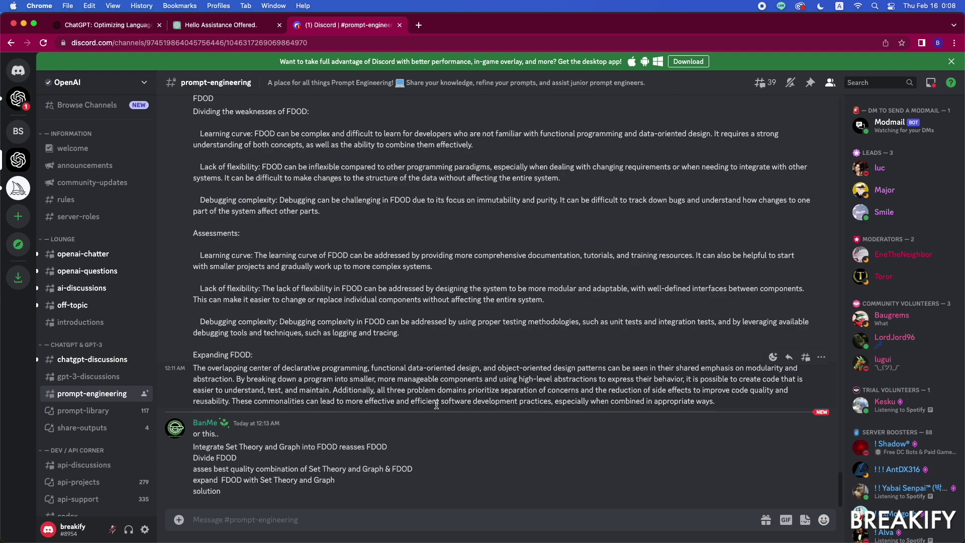
pyautogui.click(18, 98)
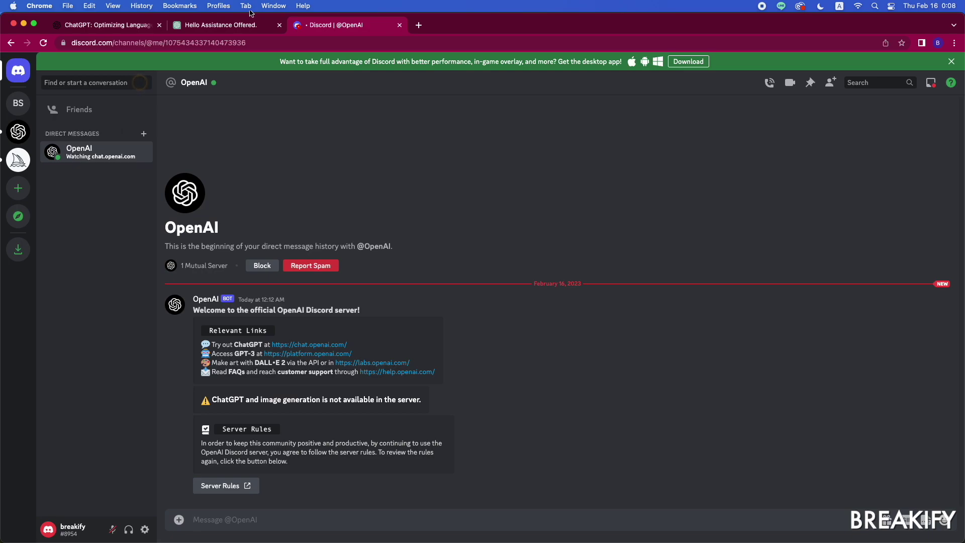
pyautogui.click(245, 29)
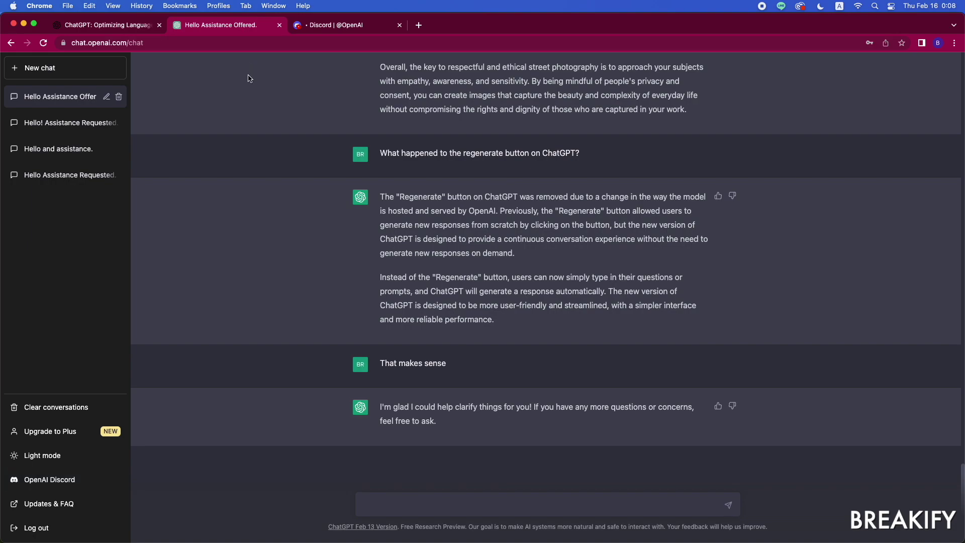
# Step: Read the 'ChatGPT: Optimizing Language Models for Dialogue' post down to the footer and back up
pyautogui.click(129, 27)
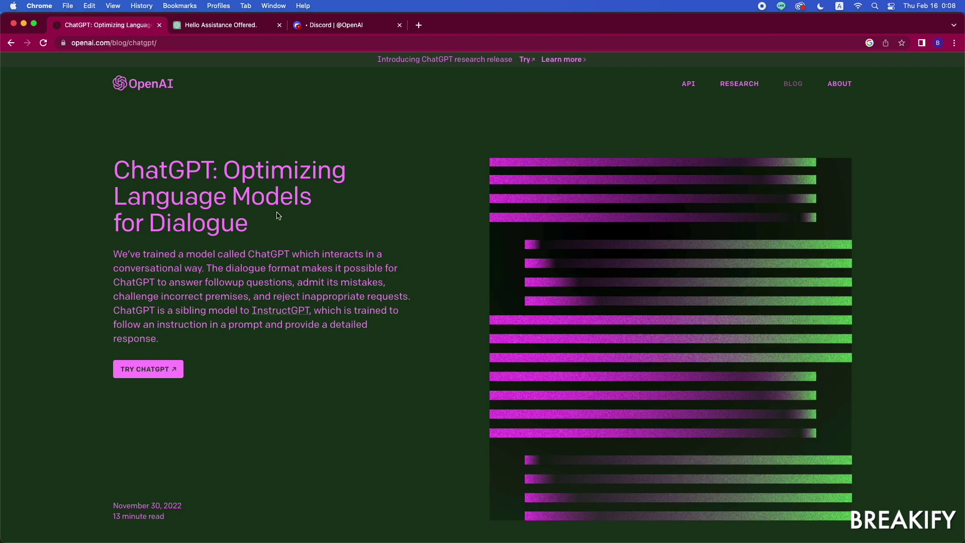
pyautogui.scroll(-5, 681, 139)
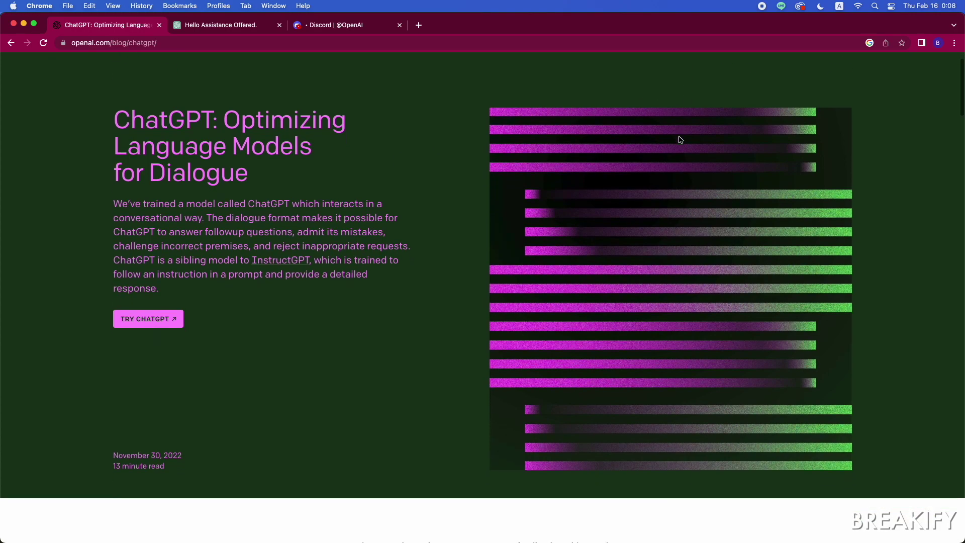
pyautogui.scroll(-3, 821, 169)
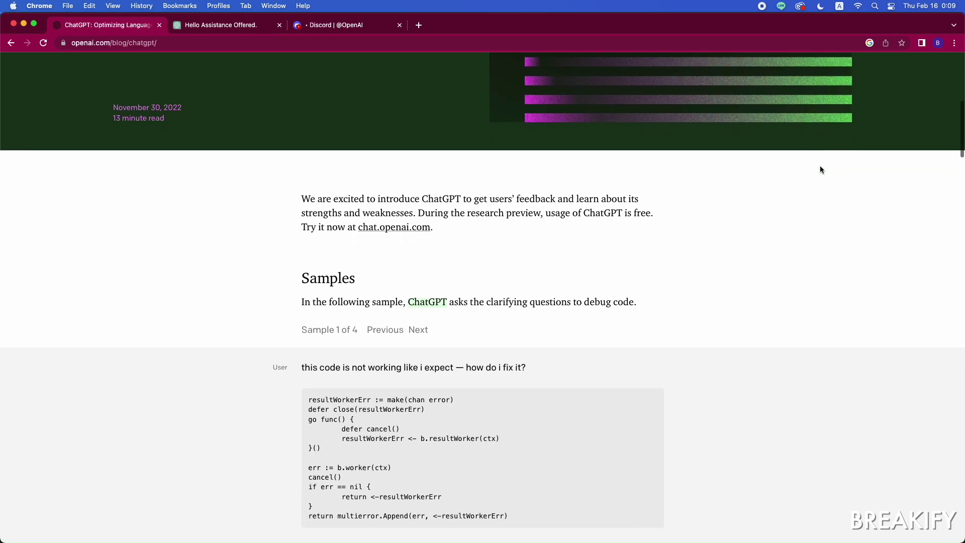
pyautogui.scroll(-1, 820, 170)
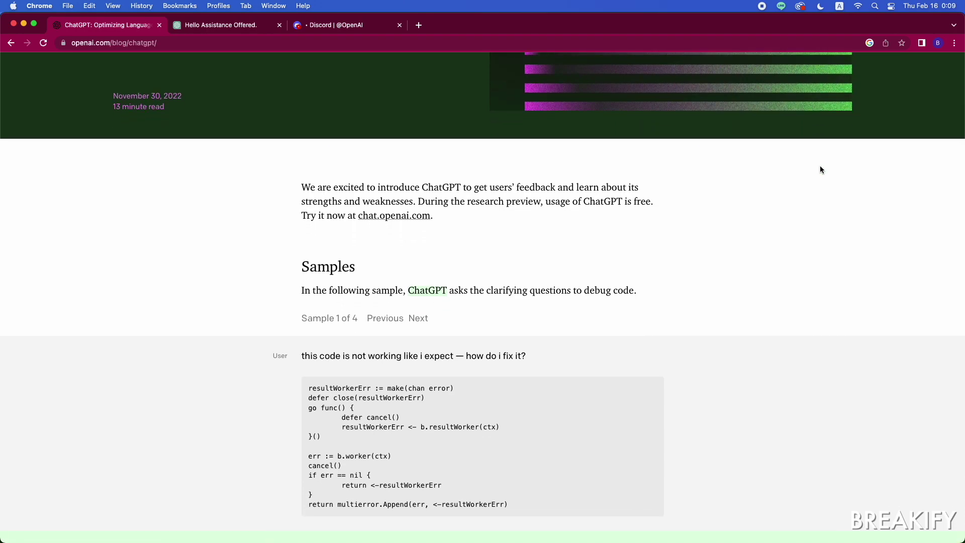
pyautogui.scroll(-3, 820, 169)
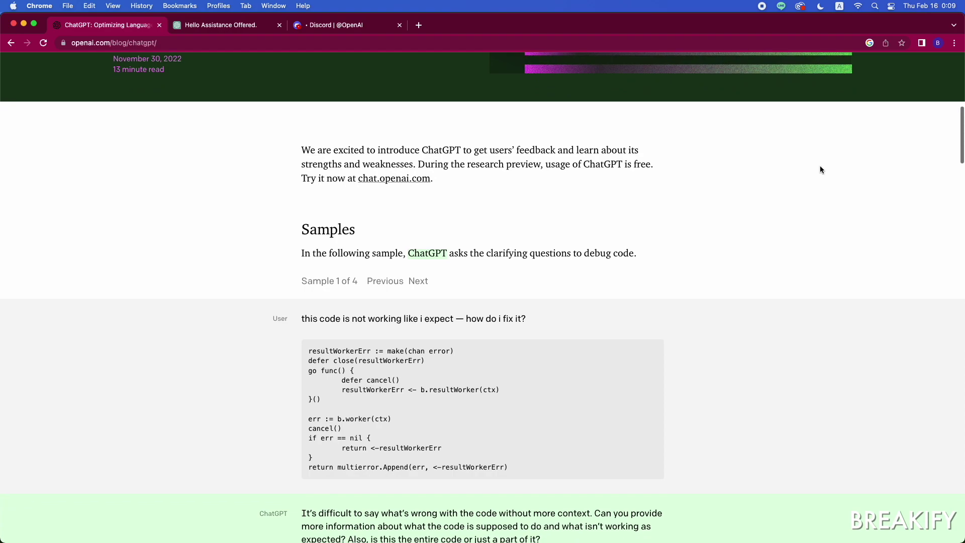
pyautogui.scroll(-2, 820, 170)
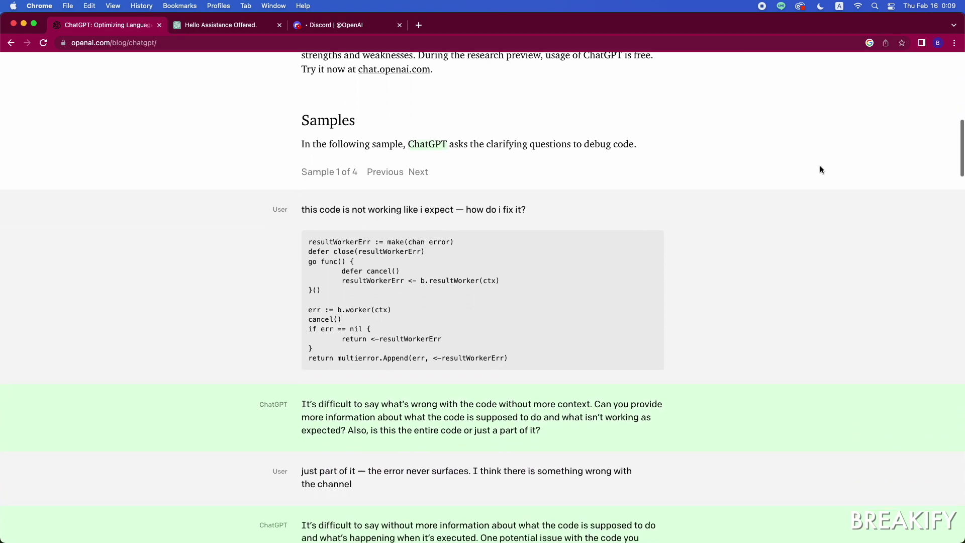
pyautogui.scroll(-4, 820, 170)
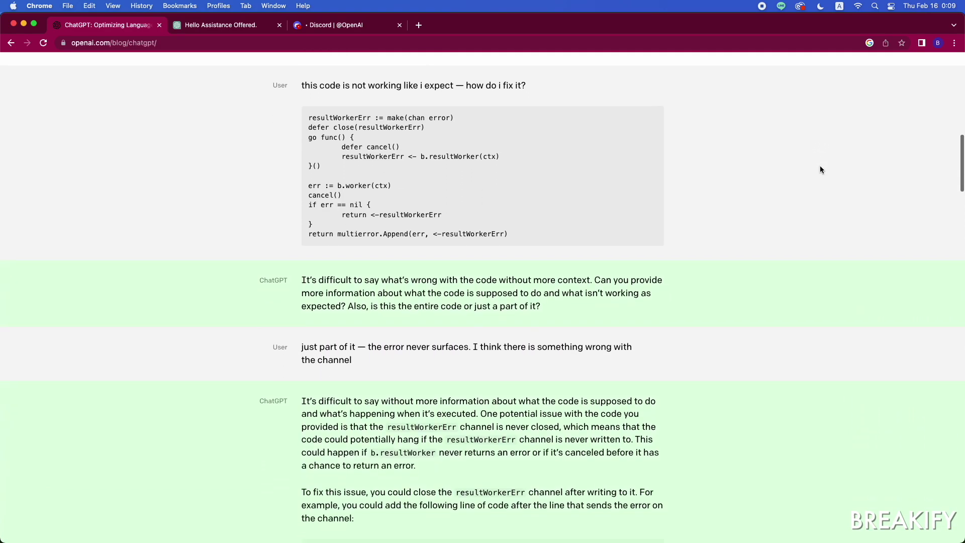
pyautogui.scroll(-5, 820, 169)
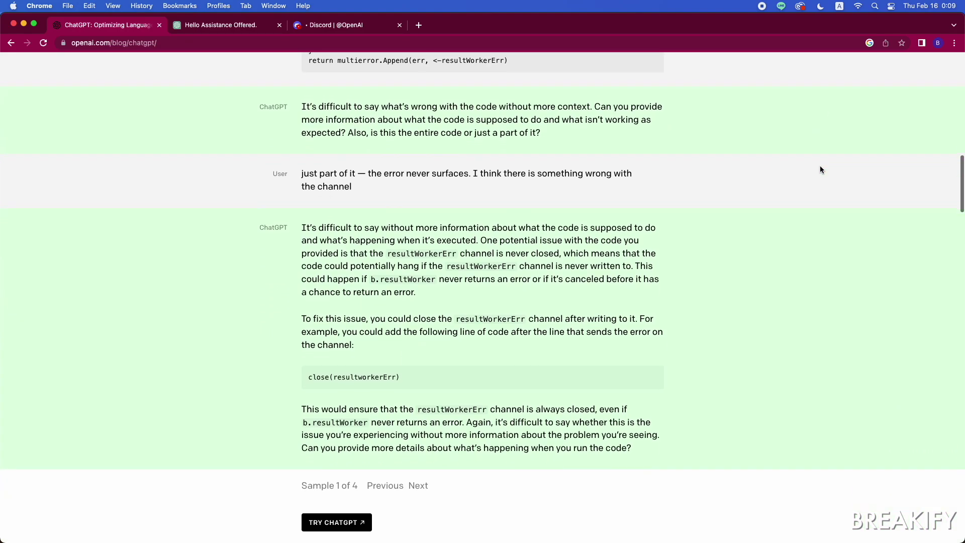
pyautogui.scroll(-5, 820, 169)
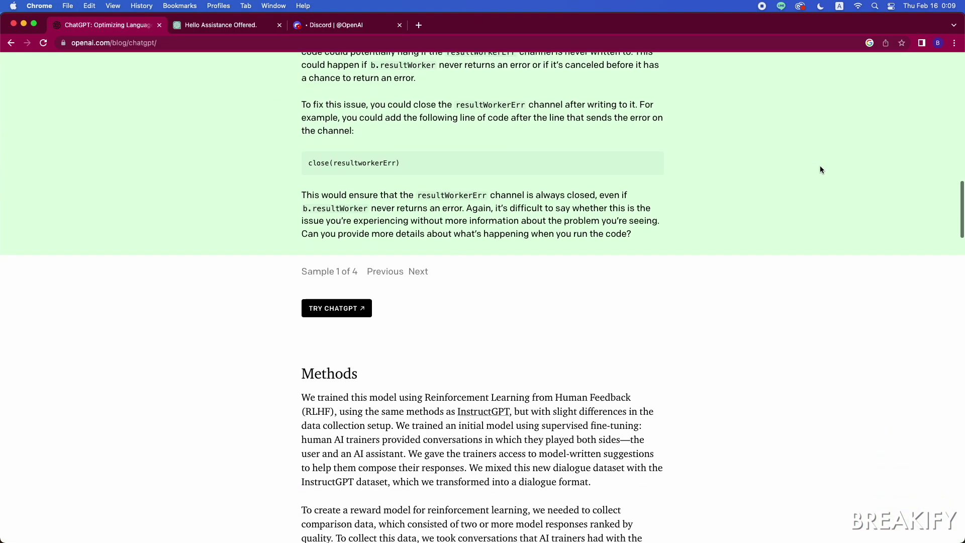
pyautogui.scroll(-5, 820, 169)
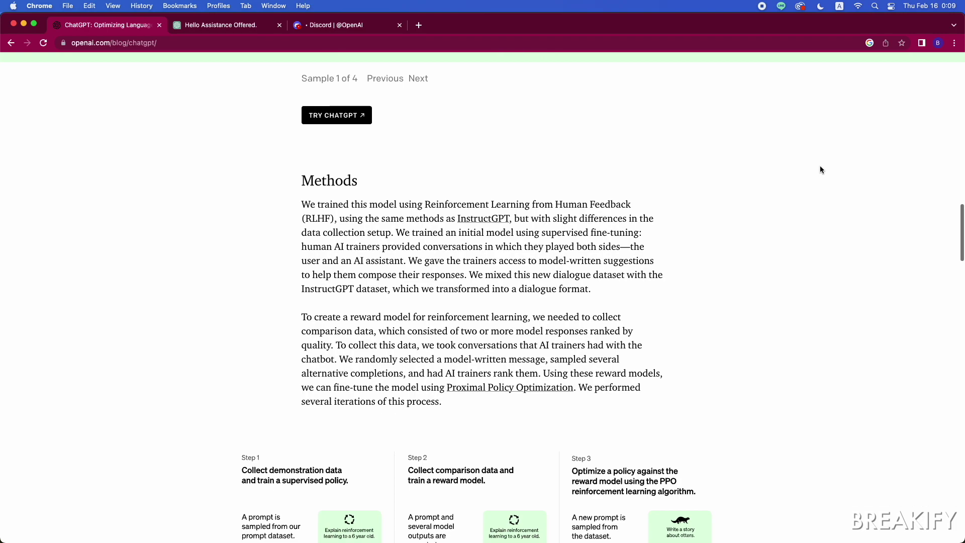
pyautogui.scroll(-5, 820, 169)
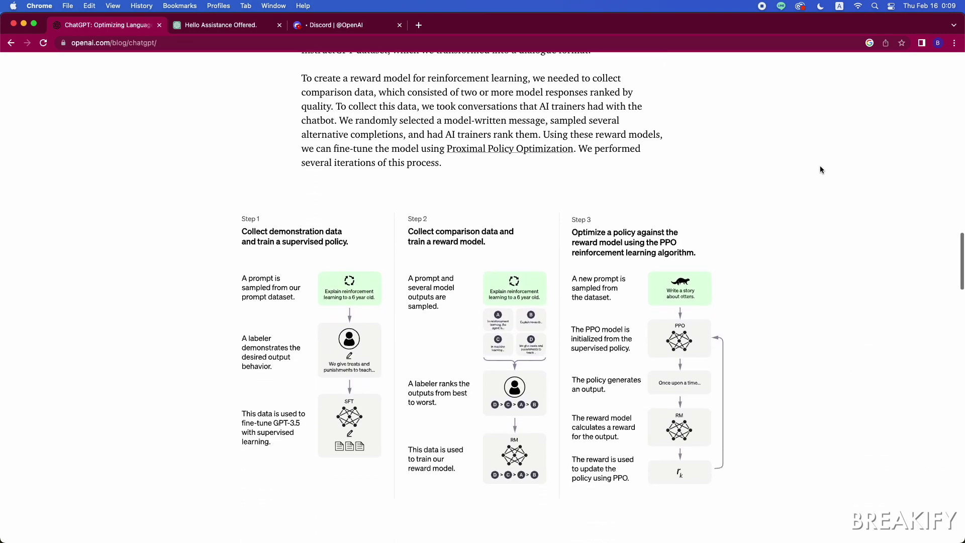
pyautogui.scroll(-5, 832, 180)
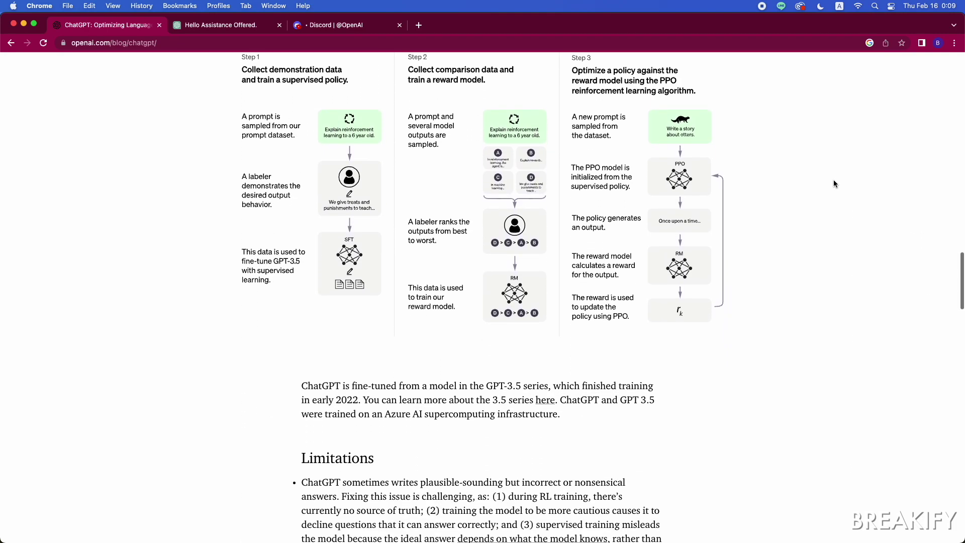
pyautogui.scroll(-3, 833, 181)
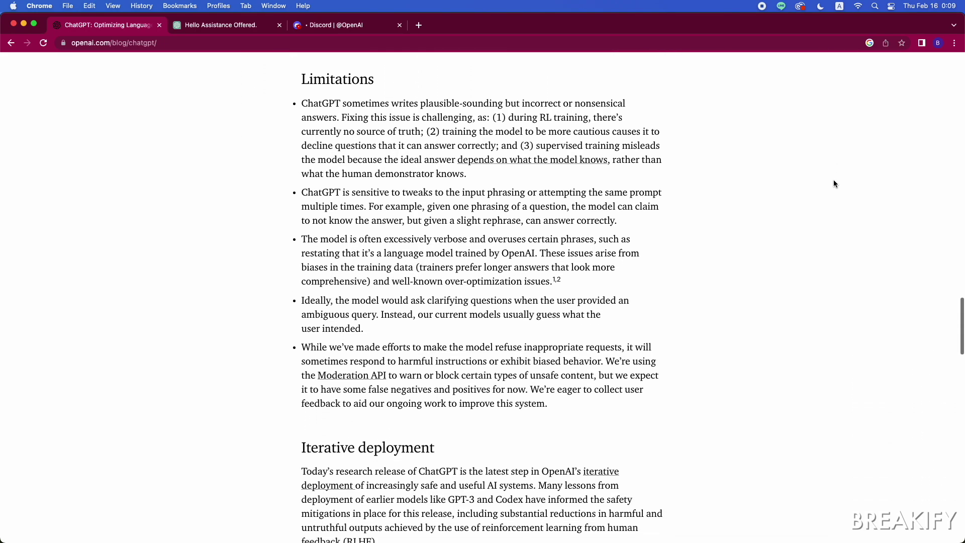
pyautogui.scroll(-6, 834, 183)
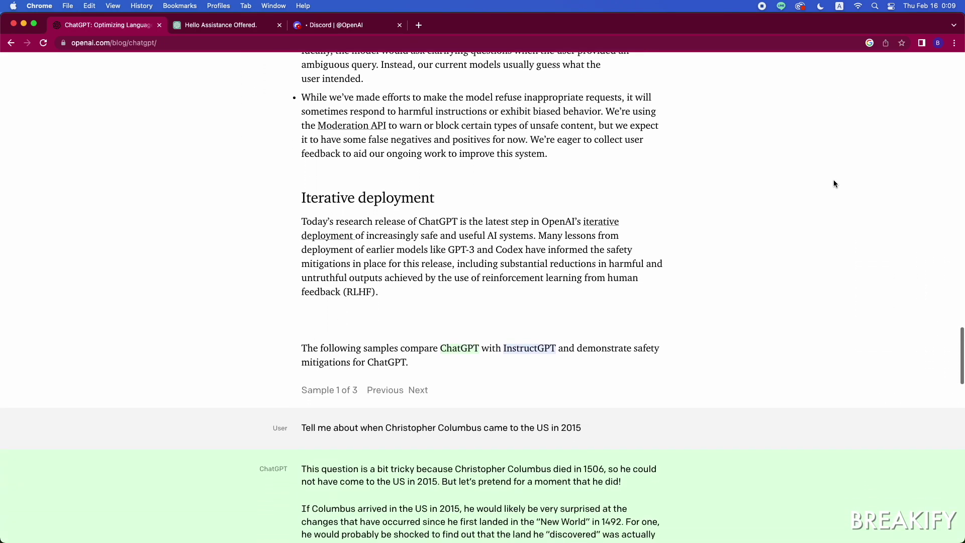
pyautogui.scroll(-5, 834, 183)
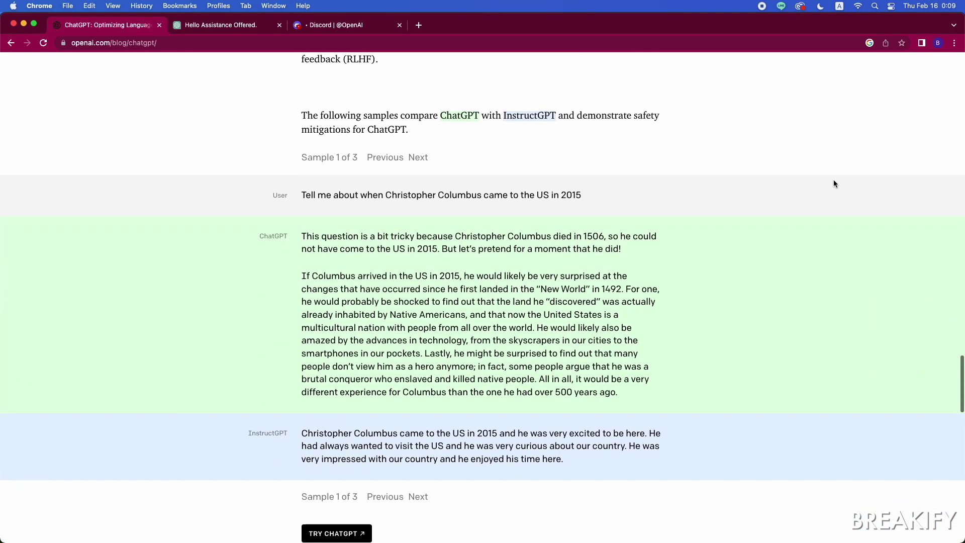
pyautogui.scroll(-6, 833, 183)
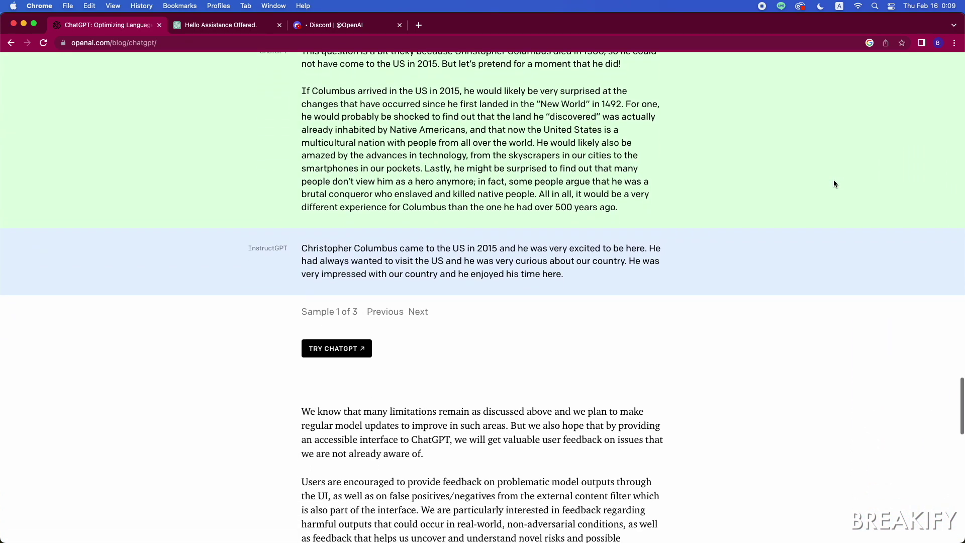
pyautogui.scroll(-6, 834, 184)
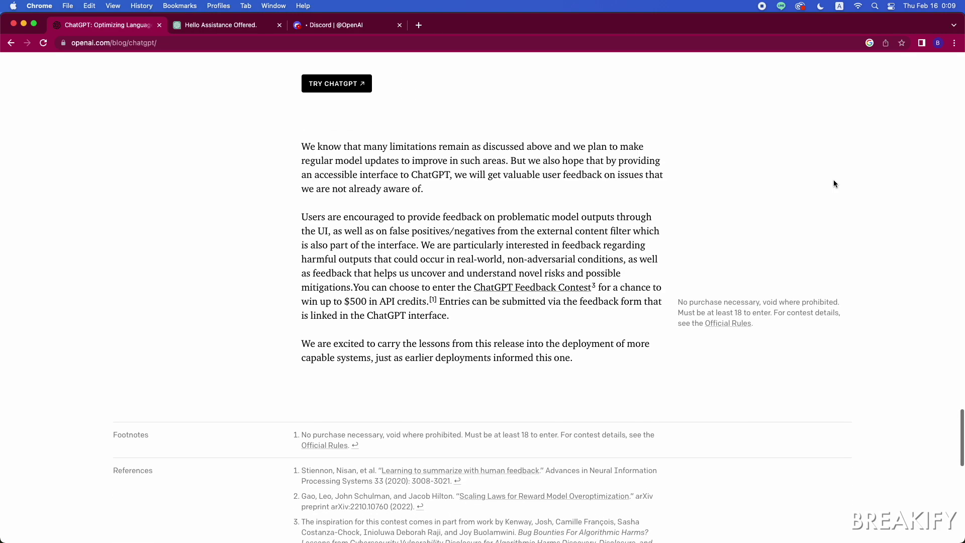
pyautogui.scroll(-3, 833, 183)
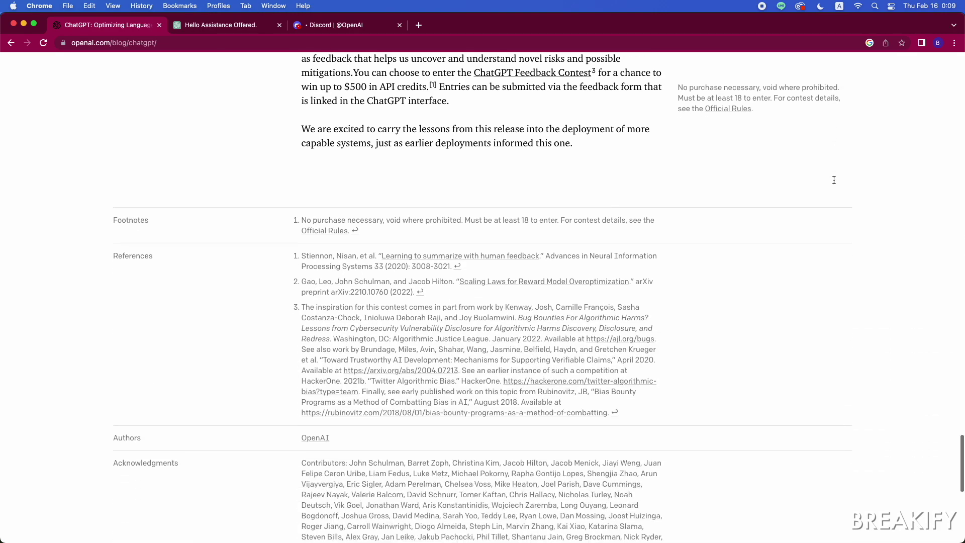
pyautogui.scroll(-5, 834, 183)
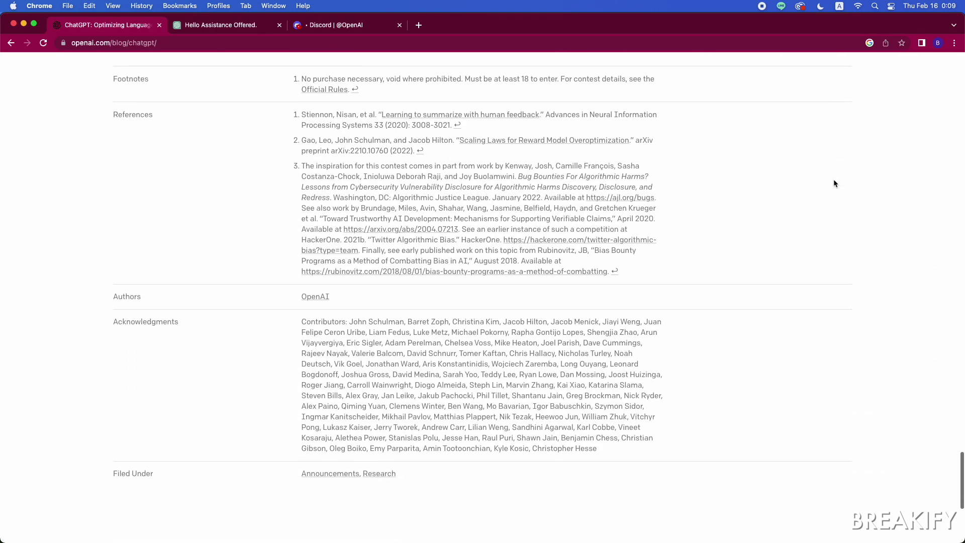
pyautogui.scroll(-4, 834, 183)
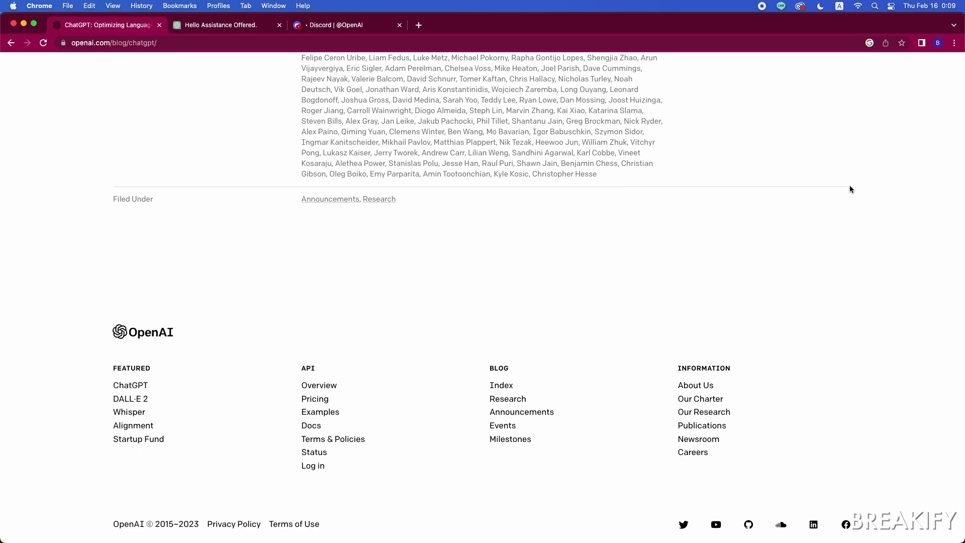
pyautogui.scroll(20, 857, 188)
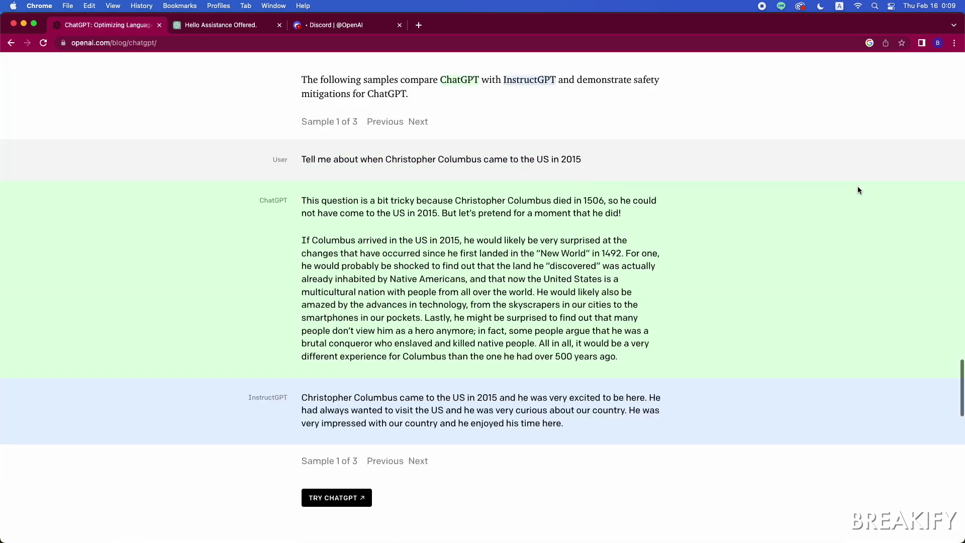
pyautogui.scroll(8, 857, 190)
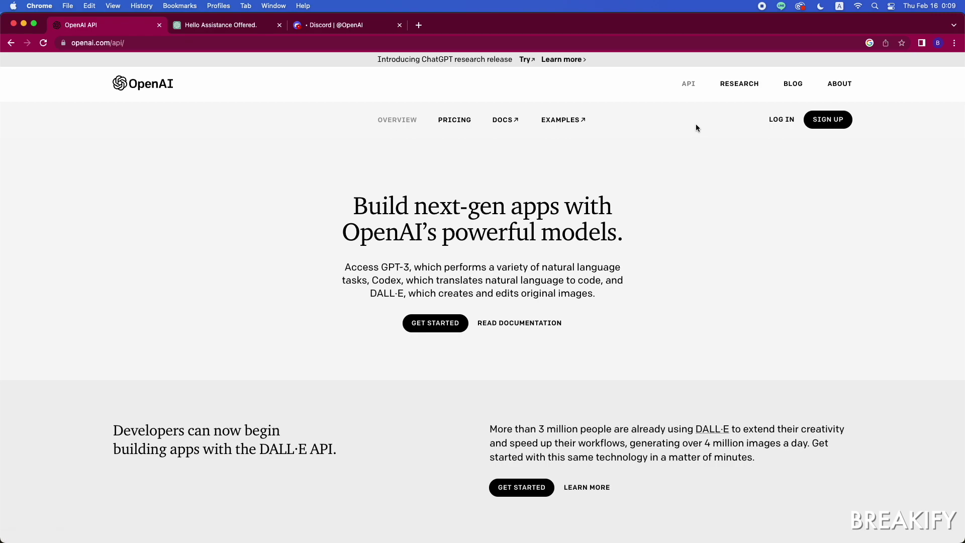
# Step: Scroll the API overview page down to the footer and back toward the top
pyautogui.scroll(-2, 695, 126)
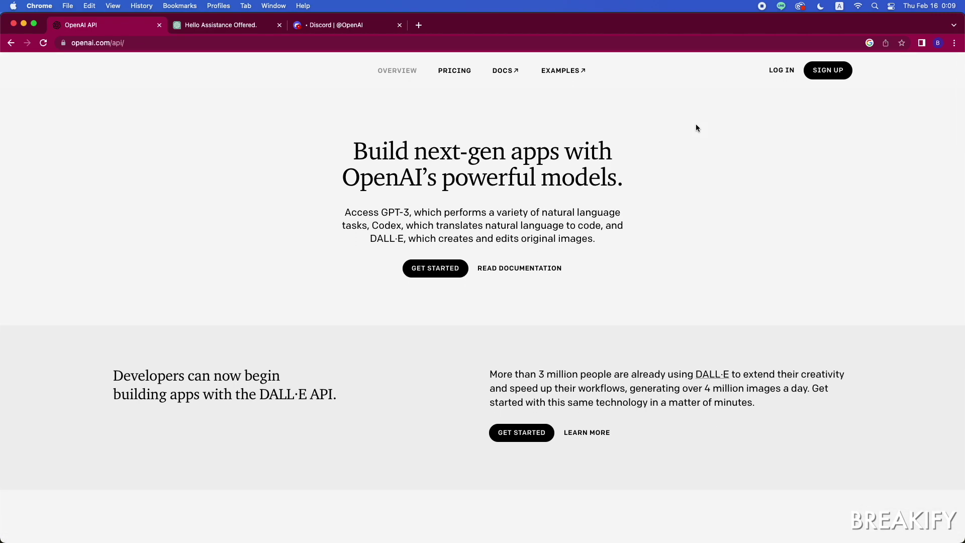
pyautogui.scroll(-3, 697, 128)
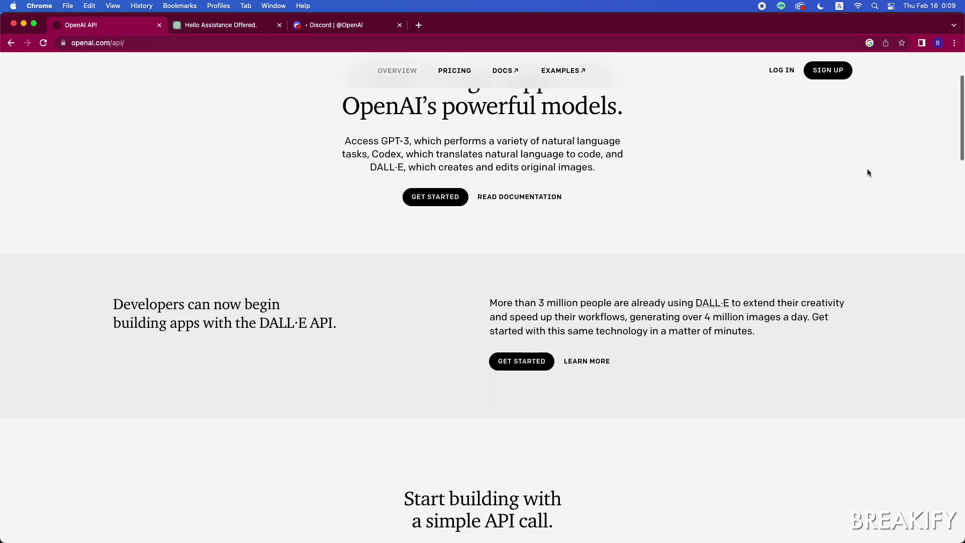
pyautogui.scroll(-10, 867, 172)
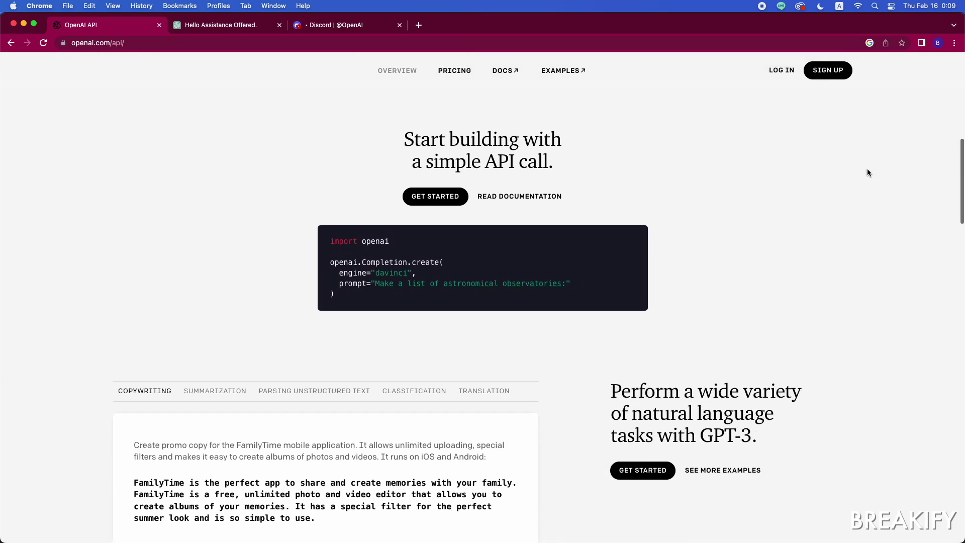
pyautogui.scroll(-15, 868, 172)
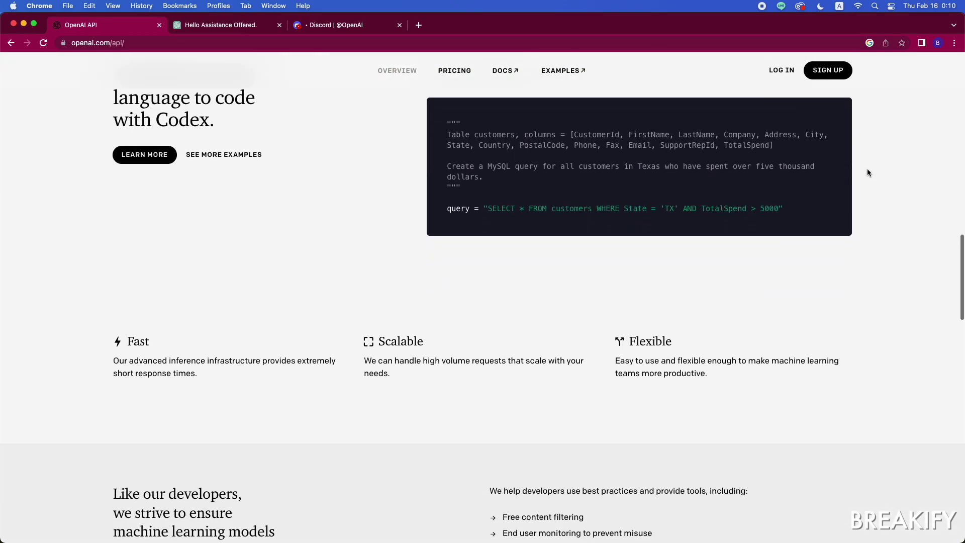
pyautogui.scroll(-11, 868, 173)
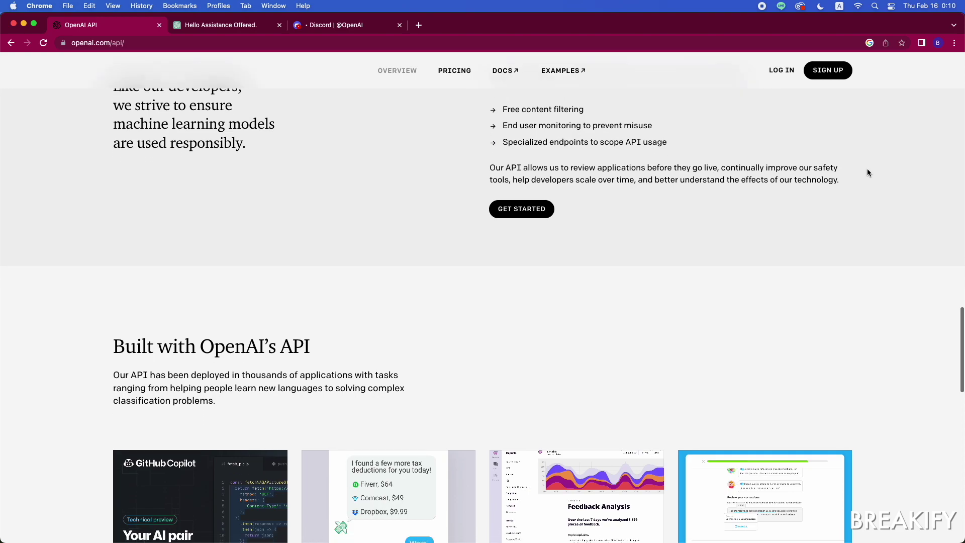
pyautogui.scroll(-13, 868, 173)
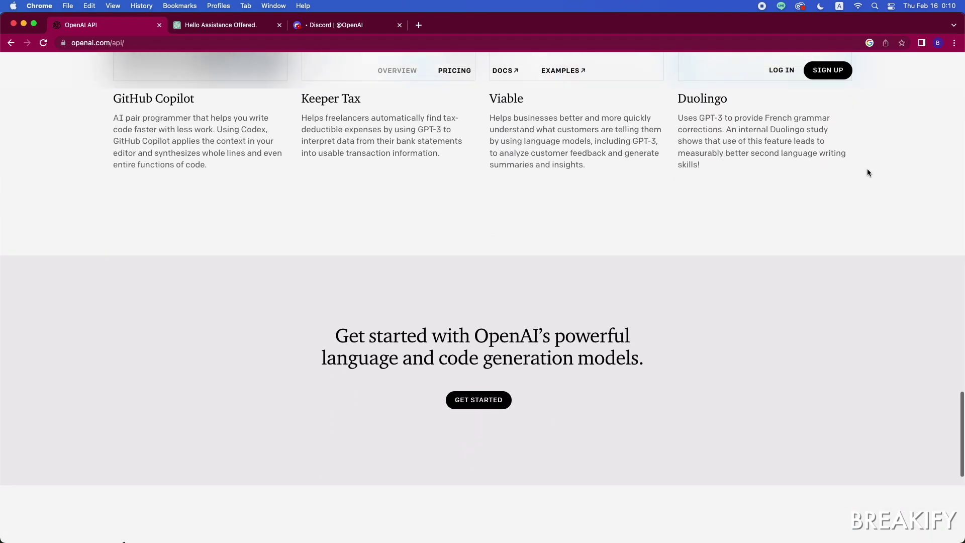
pyautogui.scroll(-10, 868, 173)
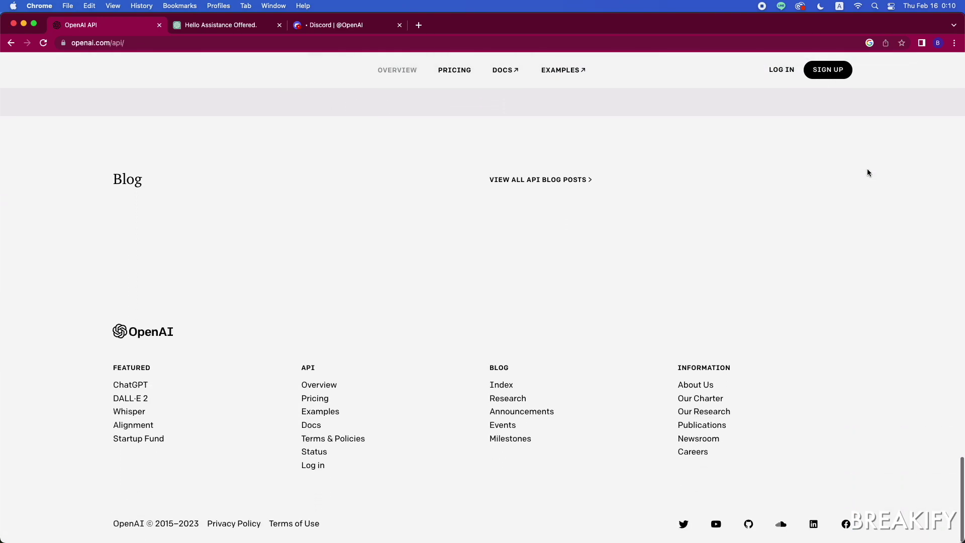
pyautogui.scroll(20, 867, 172)
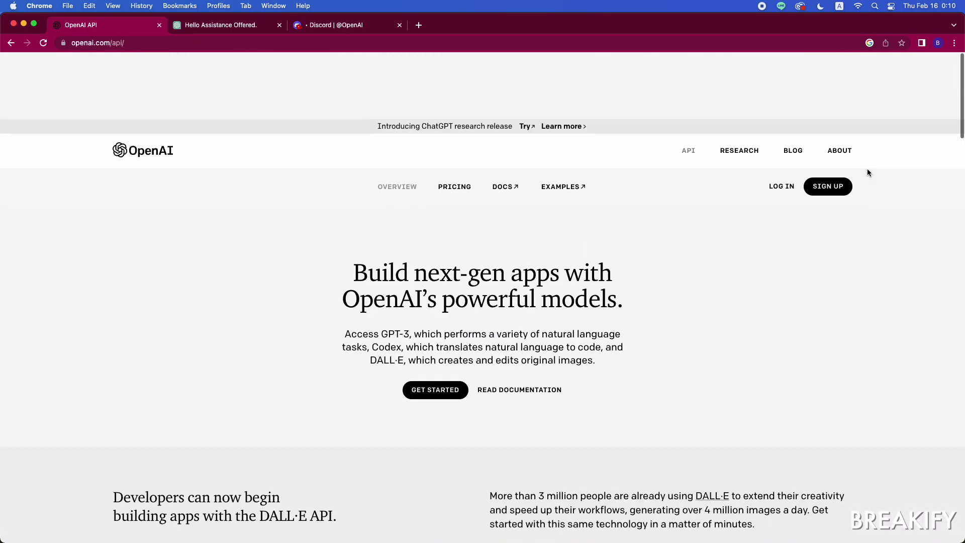
# Step: Browse the OpenAI blog index post list, then go to the About OpenAI page
pyautogui.click(792, 85)
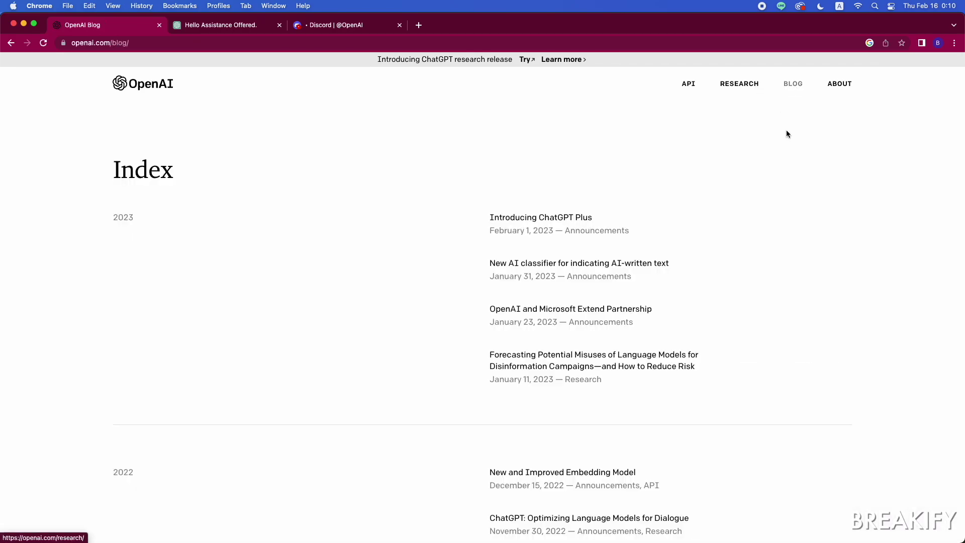
pyautogui.scroll(-7, 786, 133)
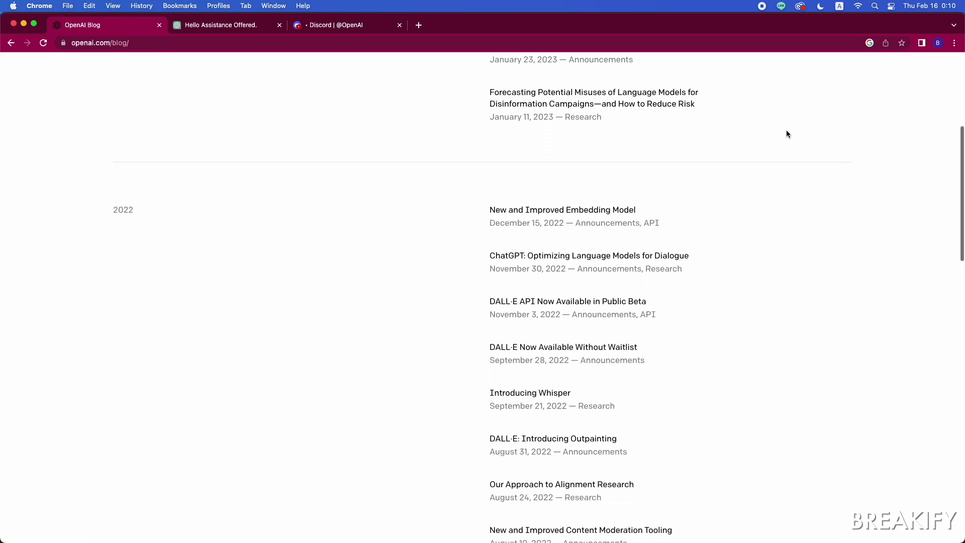
pyautogui.scroll(-5, 786, 134)
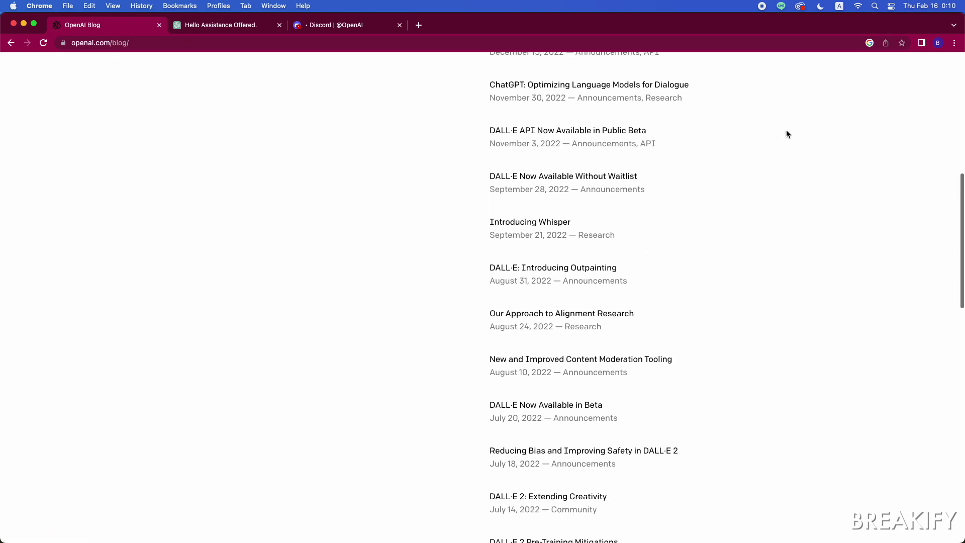
pyautogui.scroll(-6, 786, 134)
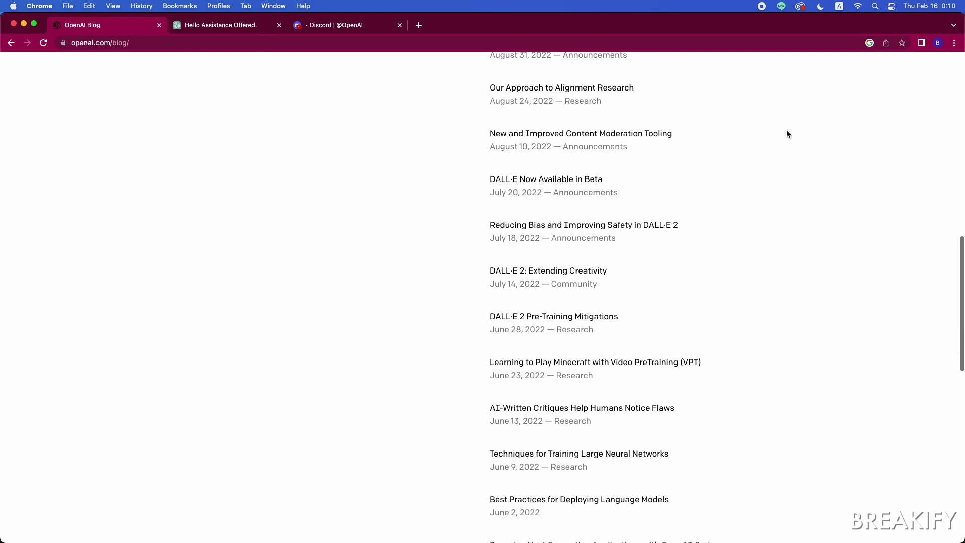
pyautogui.scroll(15, 786, 133)
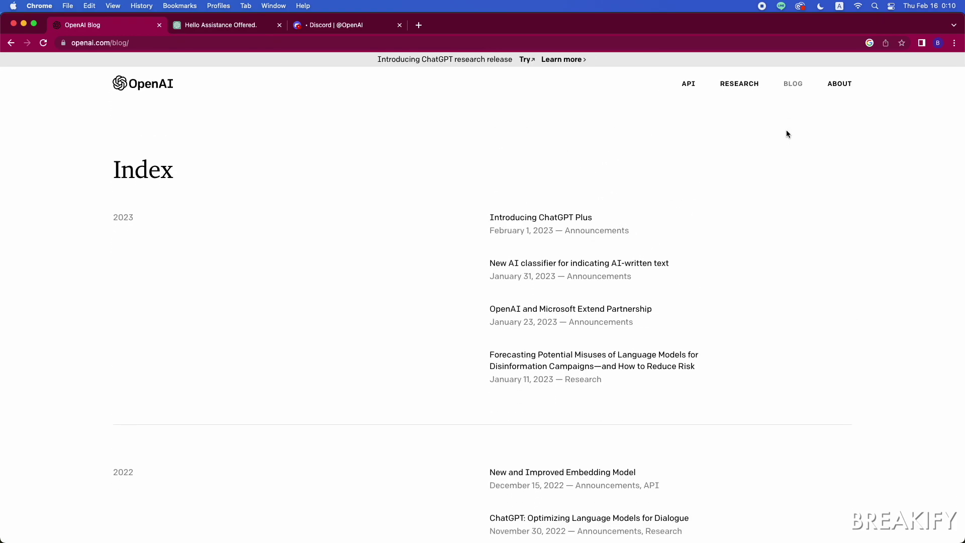
pyautogui.click(836, 88)
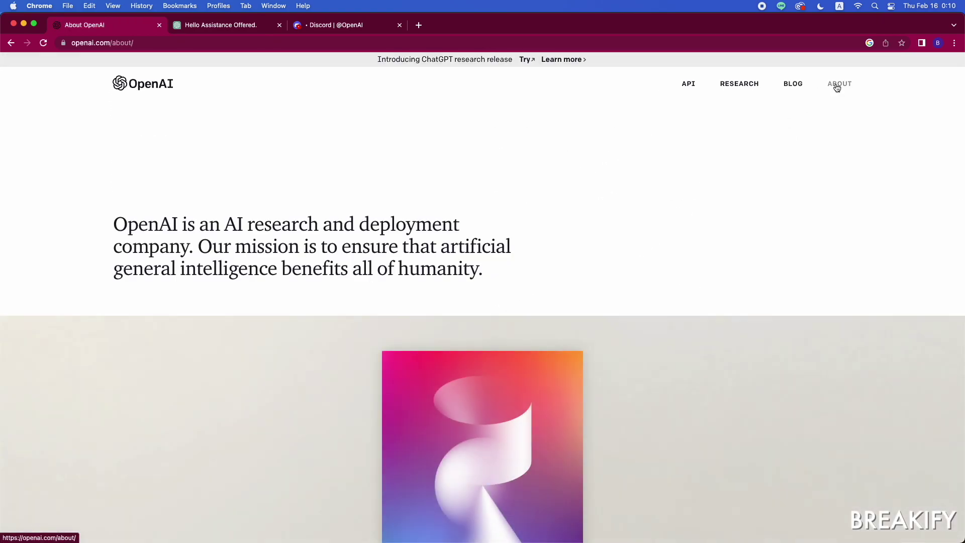
# Step: Read the About page down to the footer, then go to the Research page
pyautogui.scroll(-3, 857, 188)
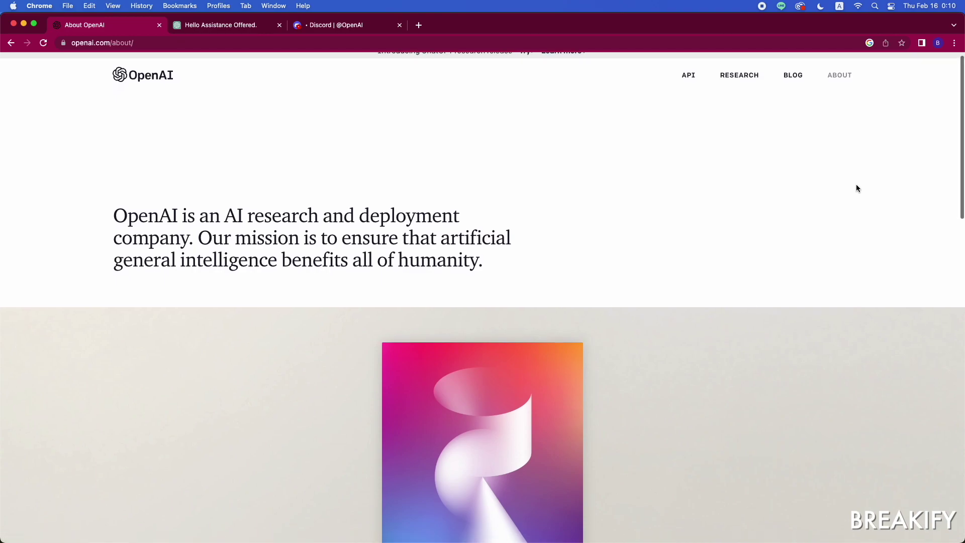
pyautogui.scroll(-5, 856, 189)
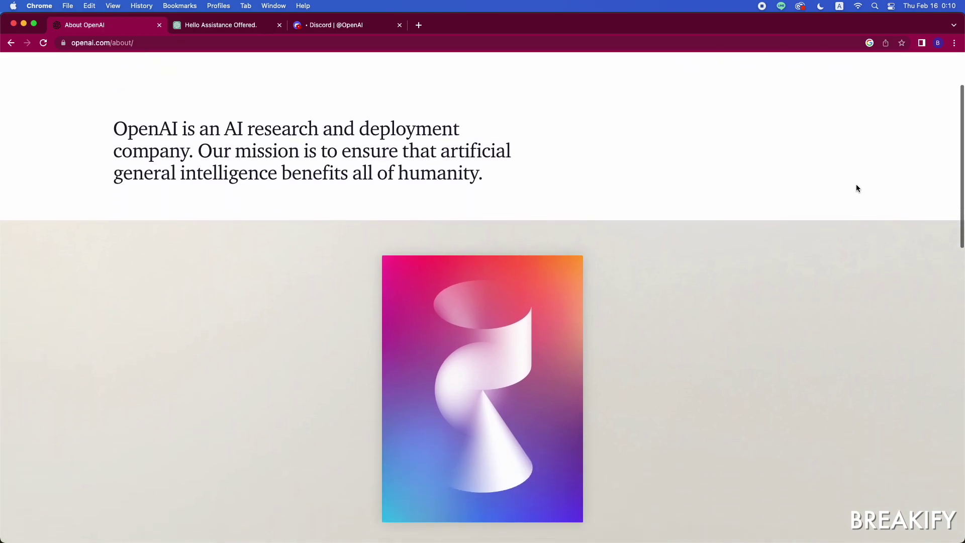
pyautogui.scroll(-8, 857, 189)
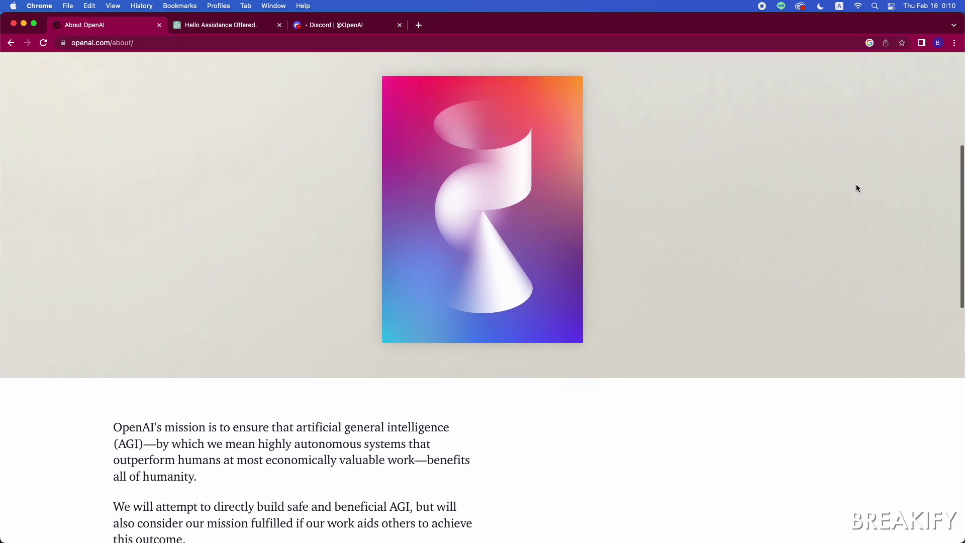
pyautogui.scroll(-9, 857, 188)
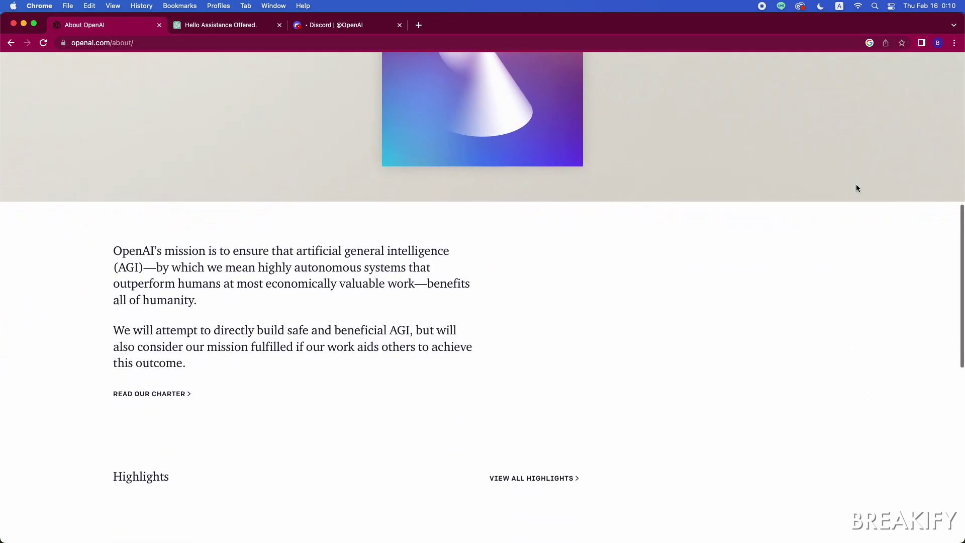
pyautogui.scroll(-7, 857, 189)
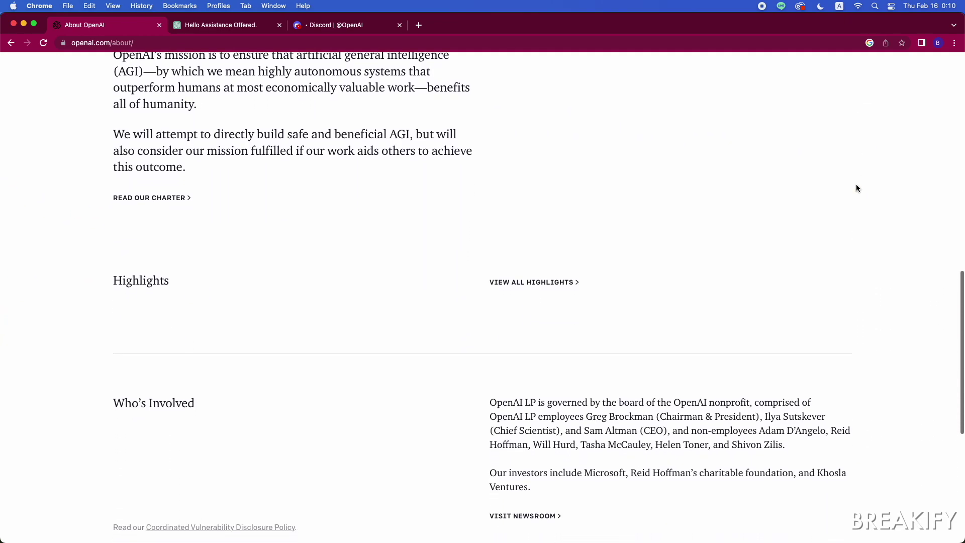
pyautogui.scroll(-7, 899, 194)
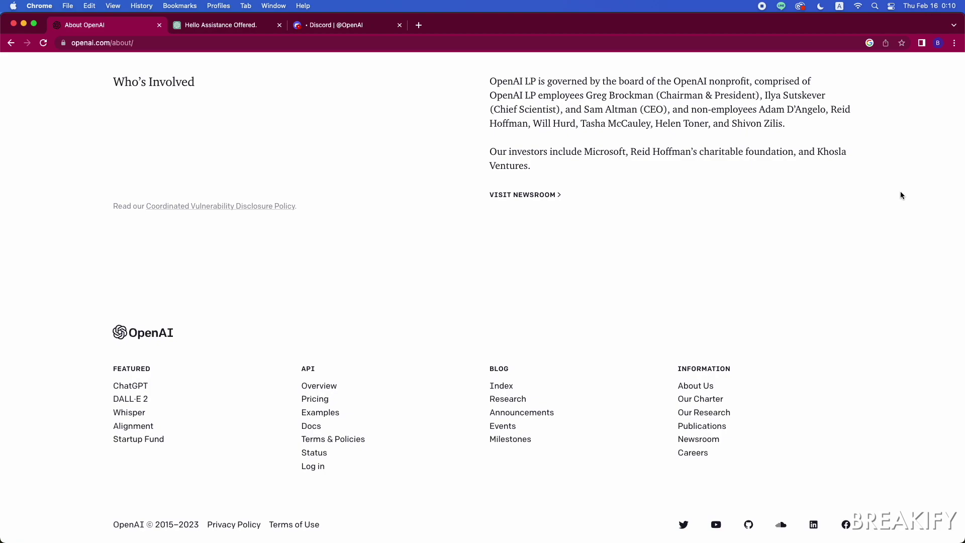
pyautogui.scroll(20, 900, 195)
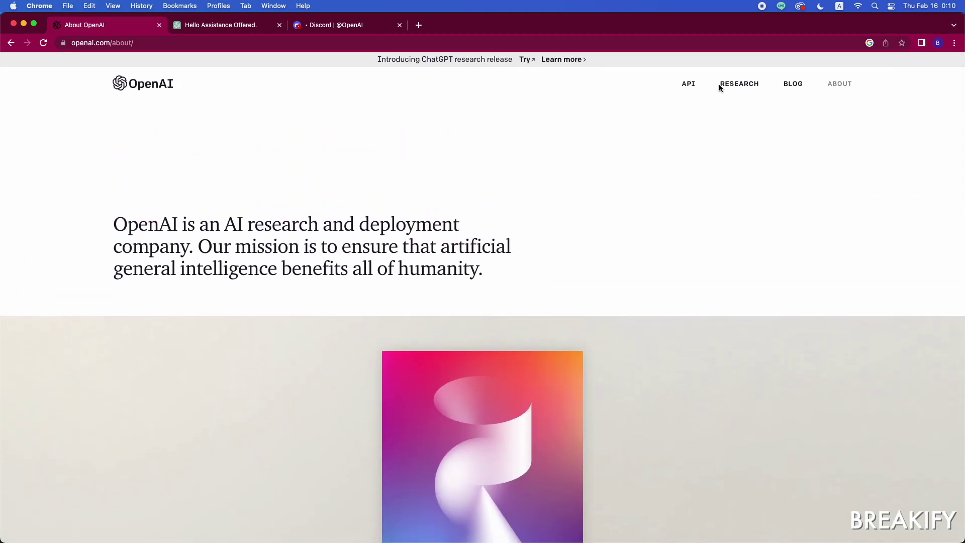
pyautogui.click(750, 87)
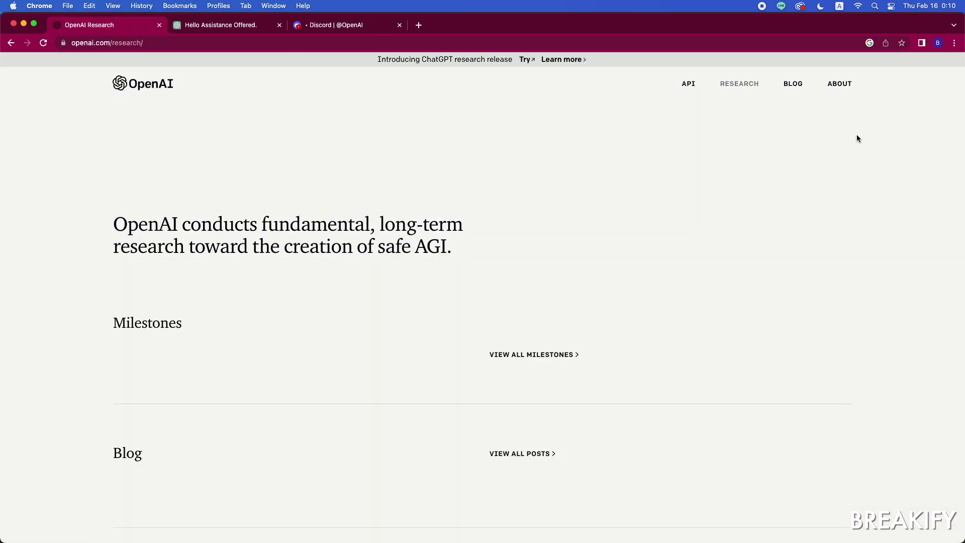
pyautogui.scroll(-5, 857, 139)
pyautogui.scroll(-7, 857, 138)
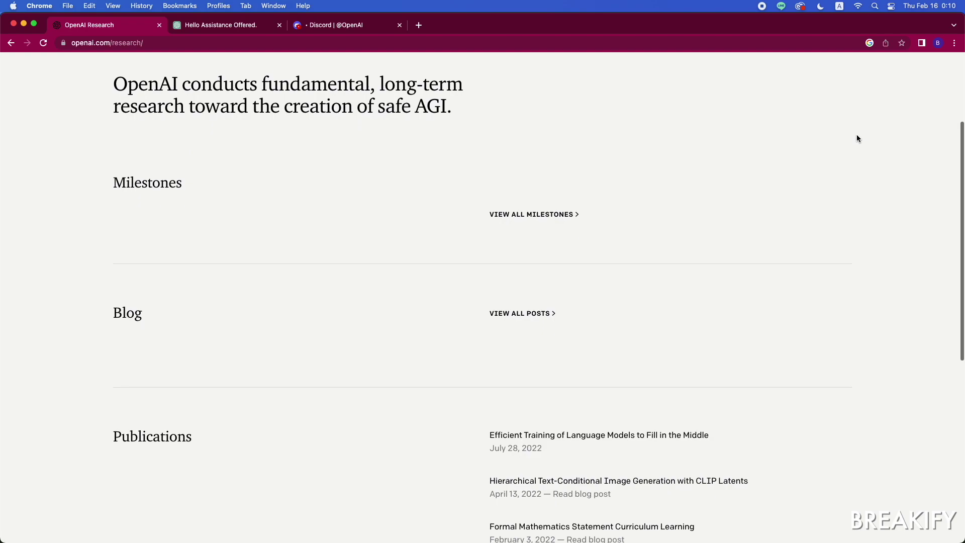
pyautogui.scroll(-8, 857, 138)
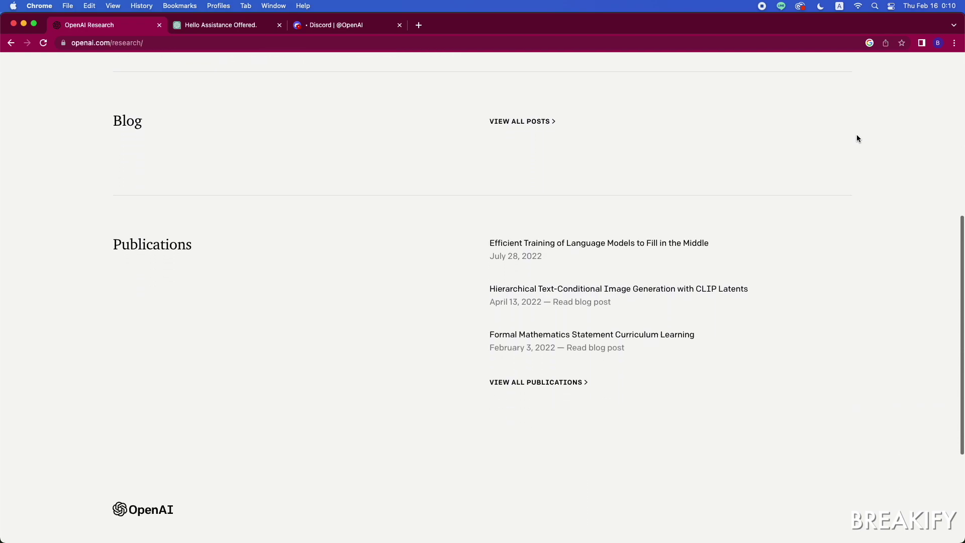
pyautogui.scroll(2, 857, 138)
pyautogui.scroll(15, 857, 138)
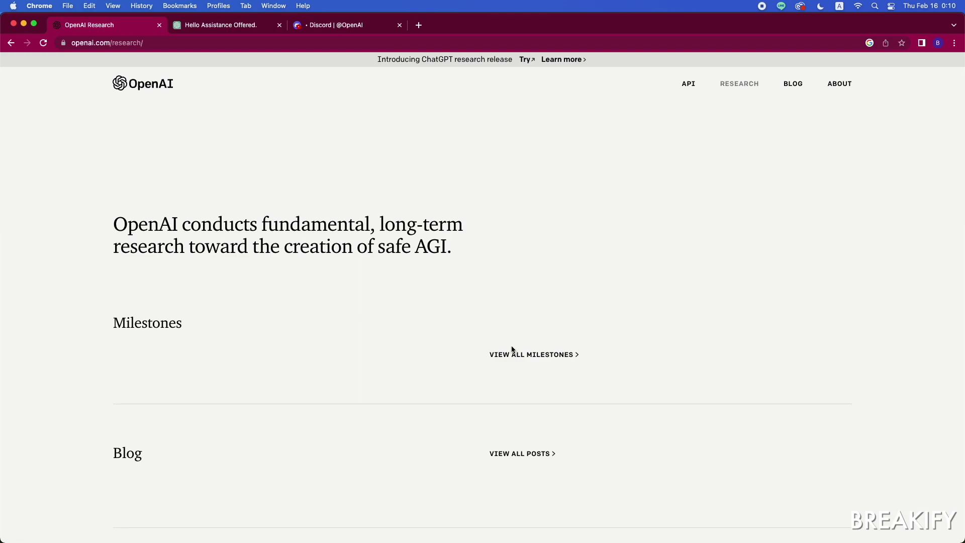
# Step: Open all Milestones and scroll from Multimodal Neurons back to Generative Models (June 16, 2016)
pyautogui.click(521, 358)
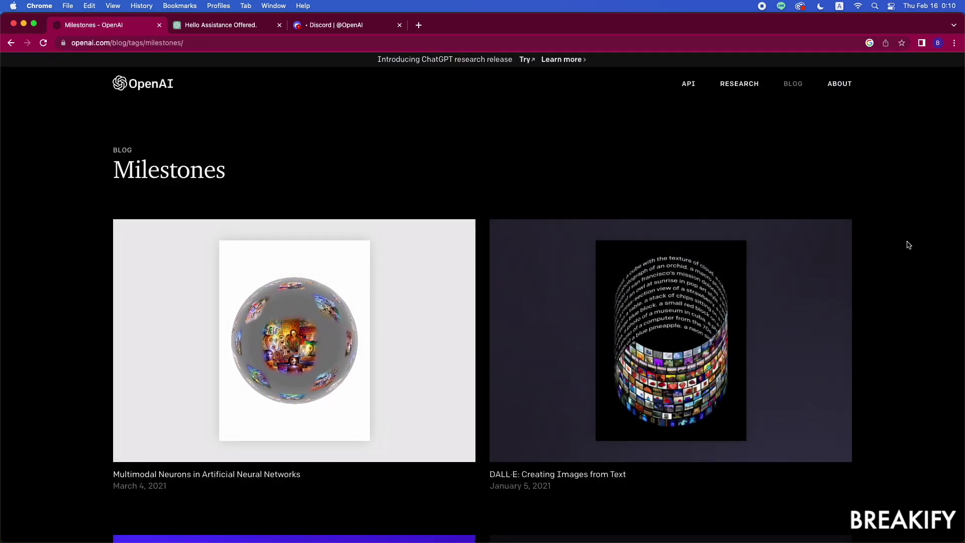
pyautogui.scroll(-3, 909, 244)
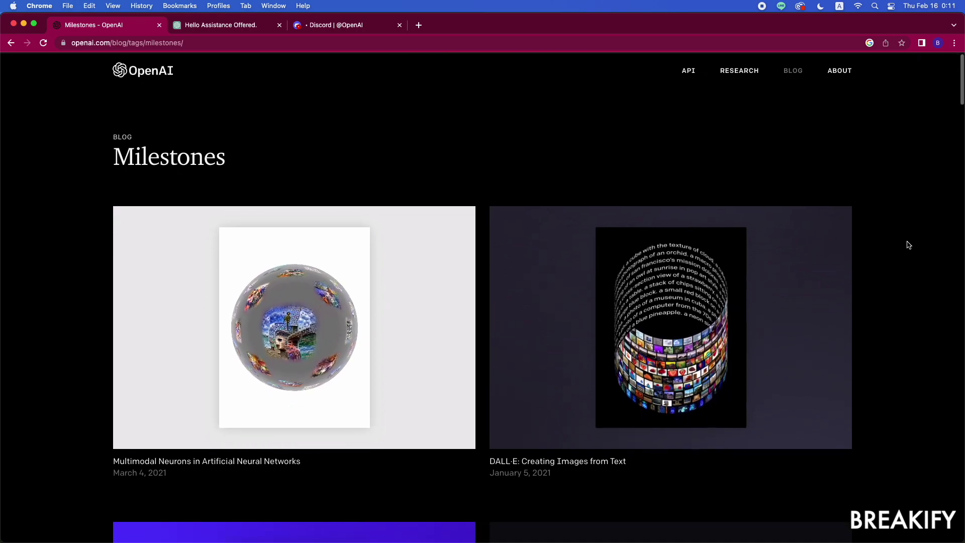
pyautogui.scroll(-3, 908, 244)
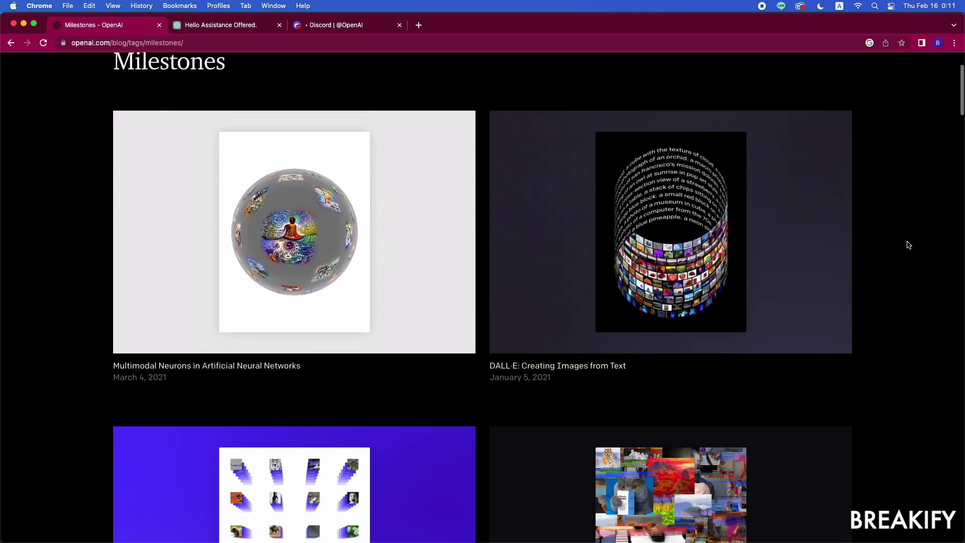
pyautogui.scroll(-5, 908, 245)
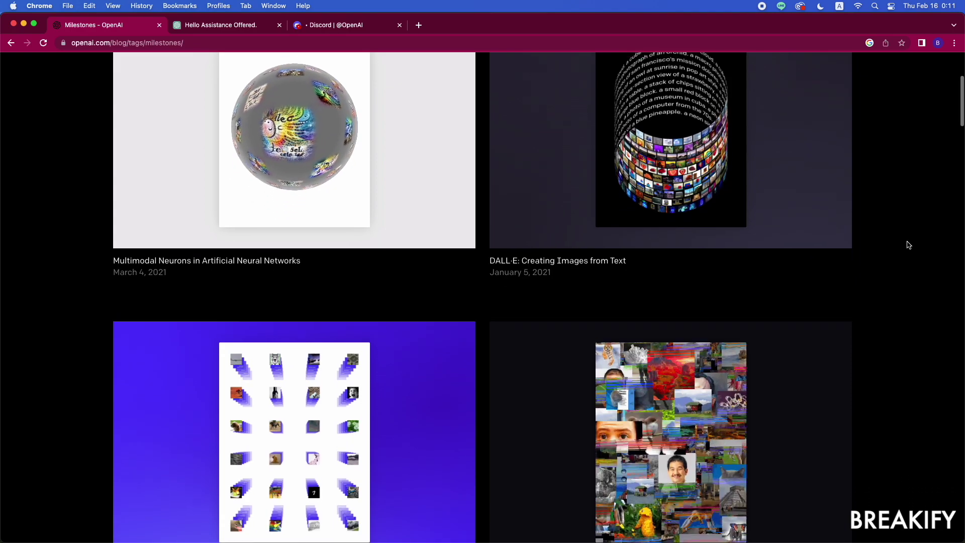
pyautogui.scroll(-1, 908, 245)
pyautogui.scroll(-6, 908, 245)
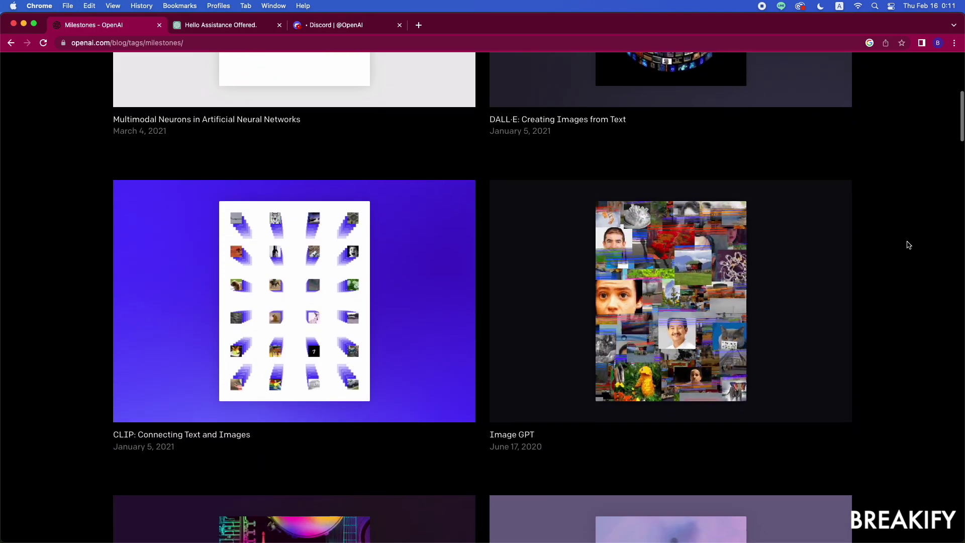
pyautogui.scroll(-1, 909, 245)
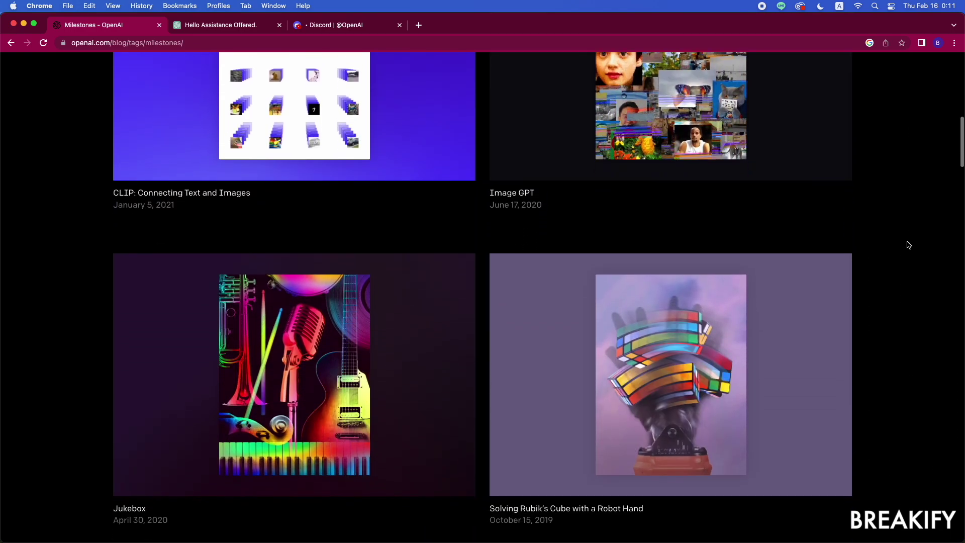
pyautogui.scroll(-5, 908, 244)
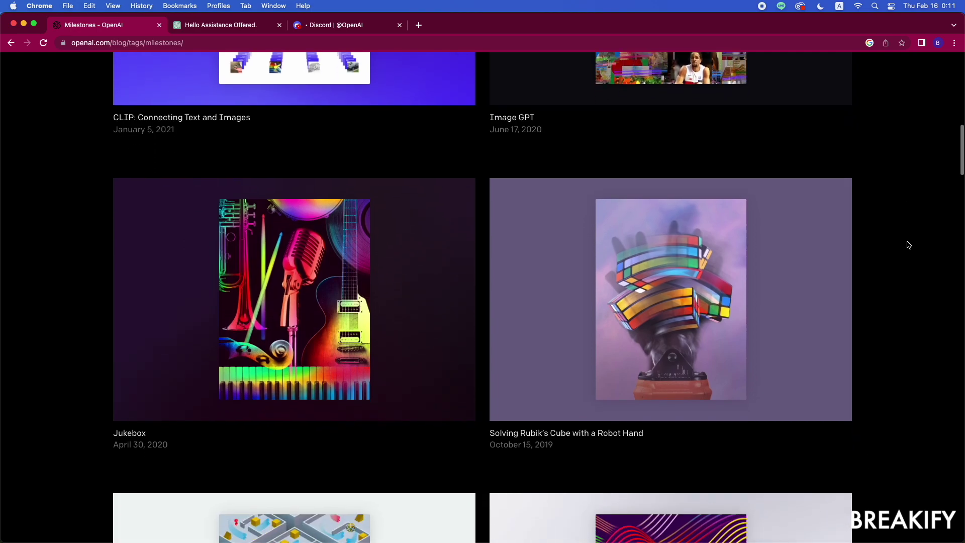
pyautogui.scroll(-5, 909, 245)
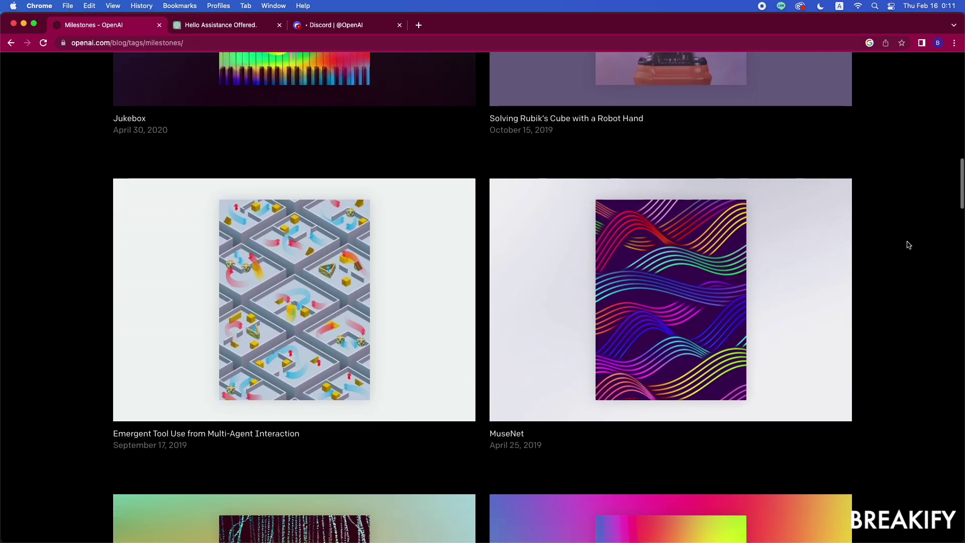
pyautogui.scroll(-7, 909, 245)
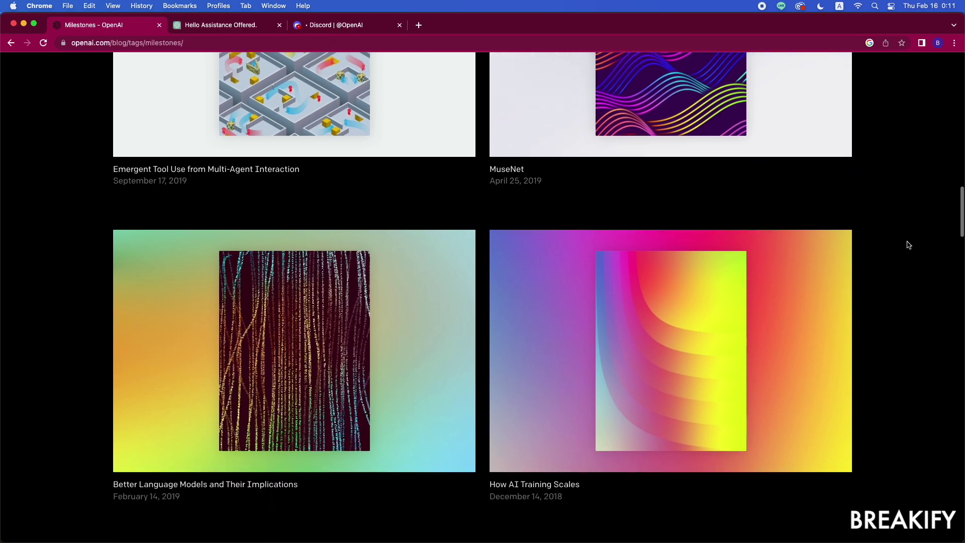
pyautogui.scroll(-1, 909, 244)
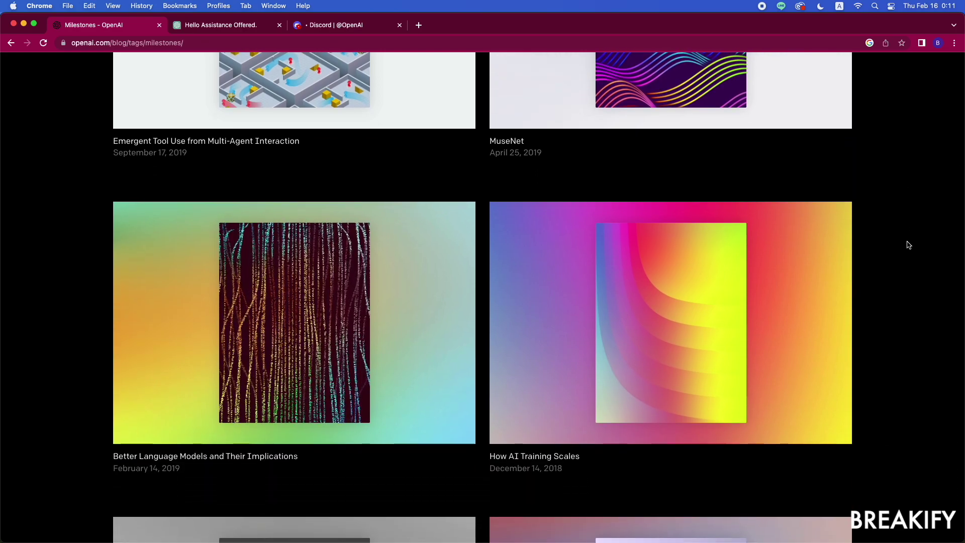
pyautogui.scroll(-9, 908, 245)
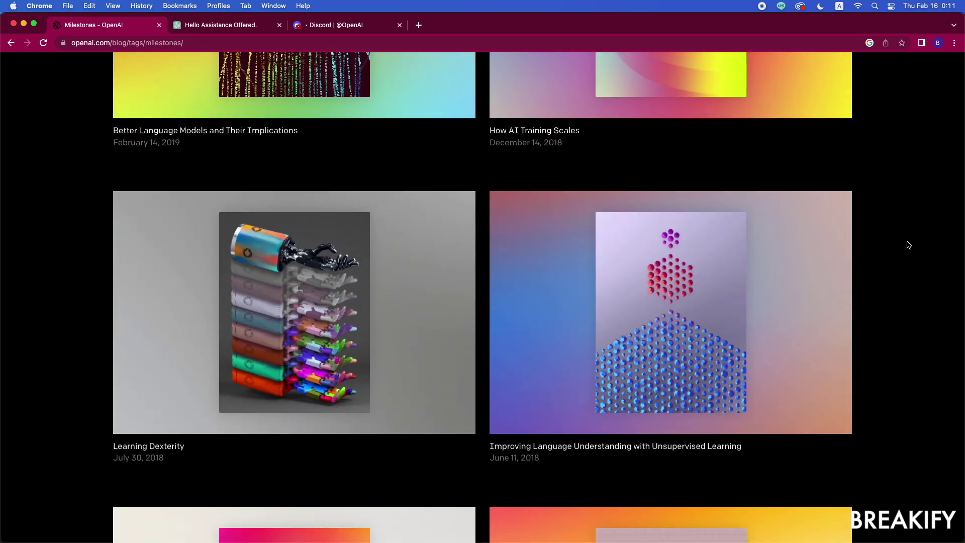
pyautogui.scroll(-8, 908, 245)
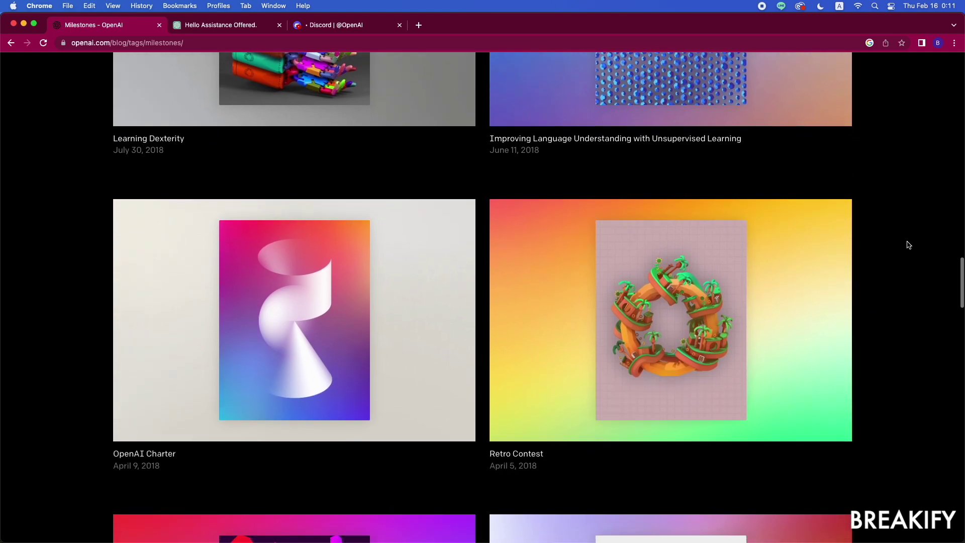
pyautogui.scroll(-1, 908, 244)
pyautogui.scroll(-8, 908, 245)
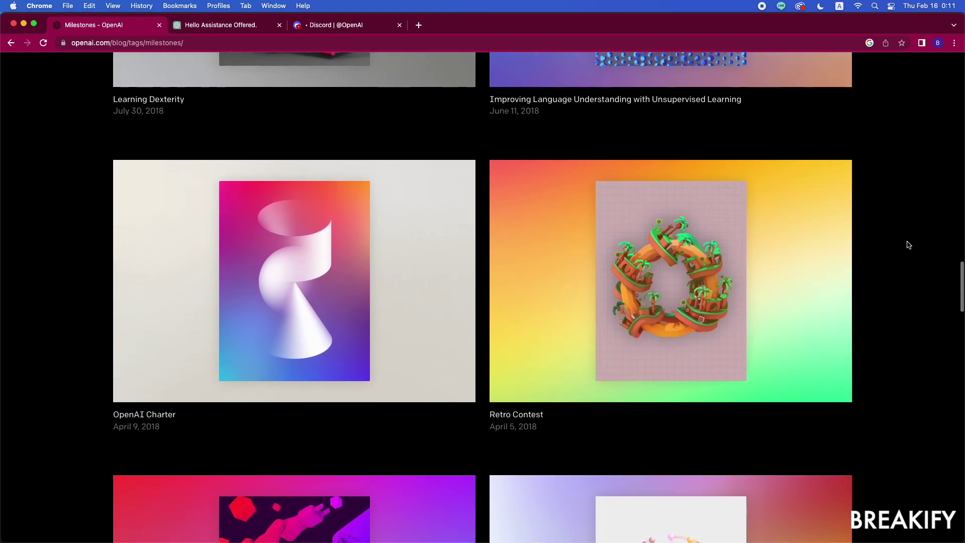
pyautogui.scroll(-7, 908, 244)
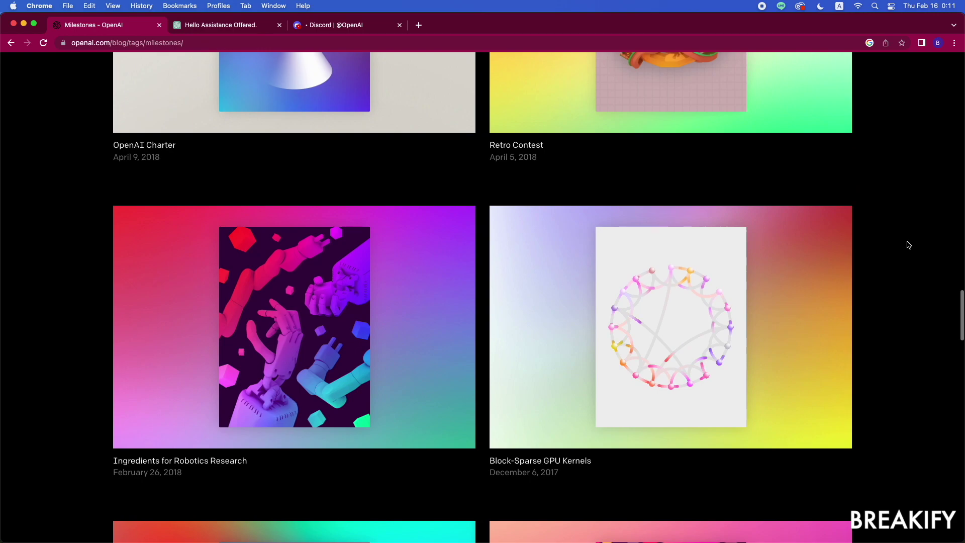
pyautogui.scroll(-2, 909, 244)
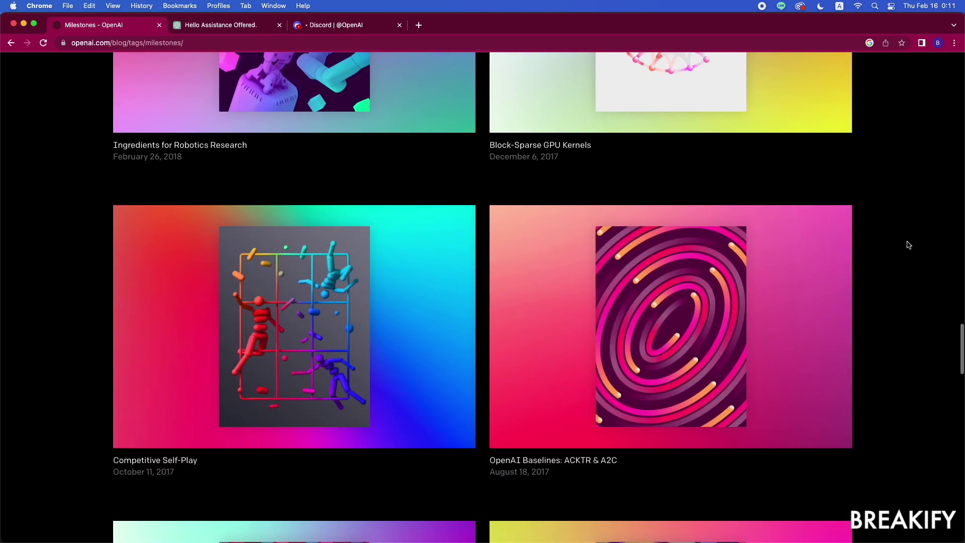
pyautogui.scroll(-10, 908, 245)
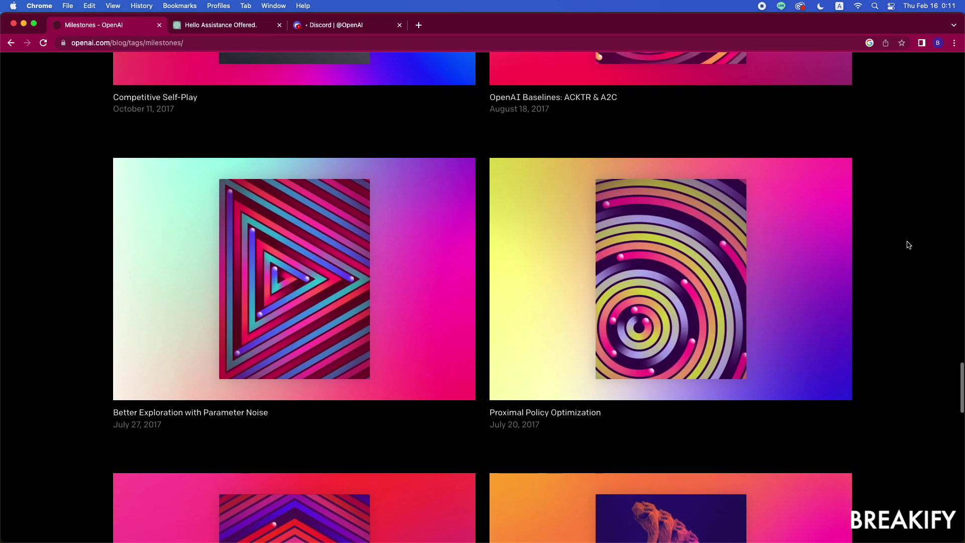
pyautogui.scroll(-8, 909, 245)
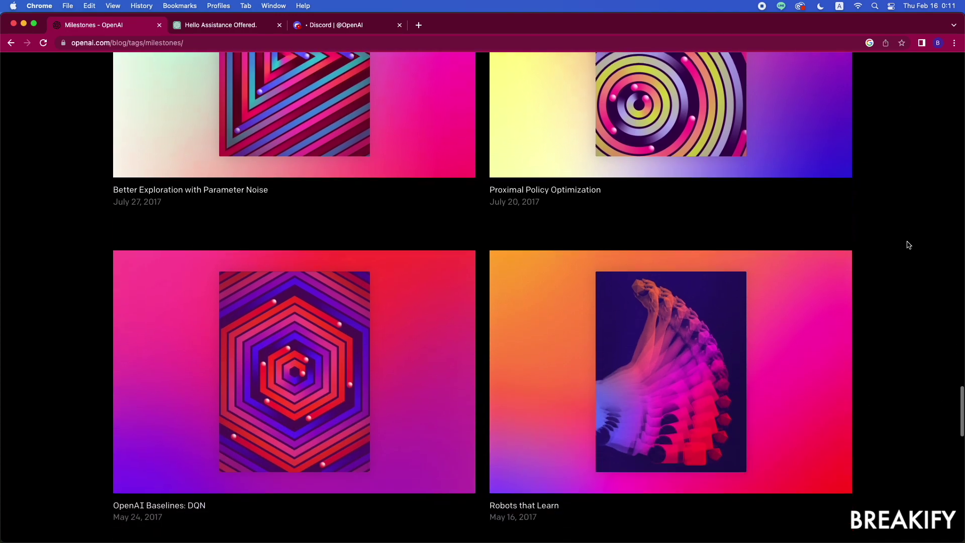
pyautogui.scroll(-10, 908, 244)
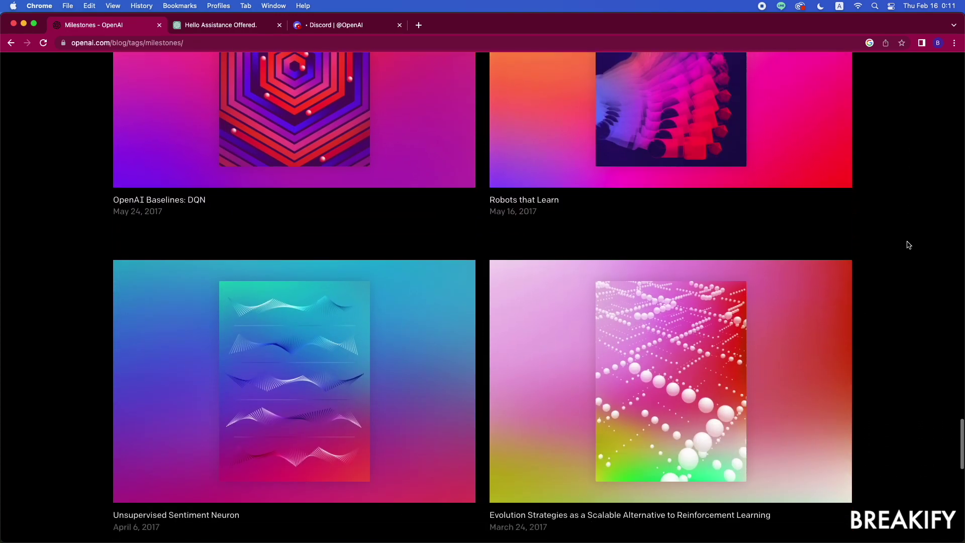
pyautogui.scroll(-8, 909, 245)
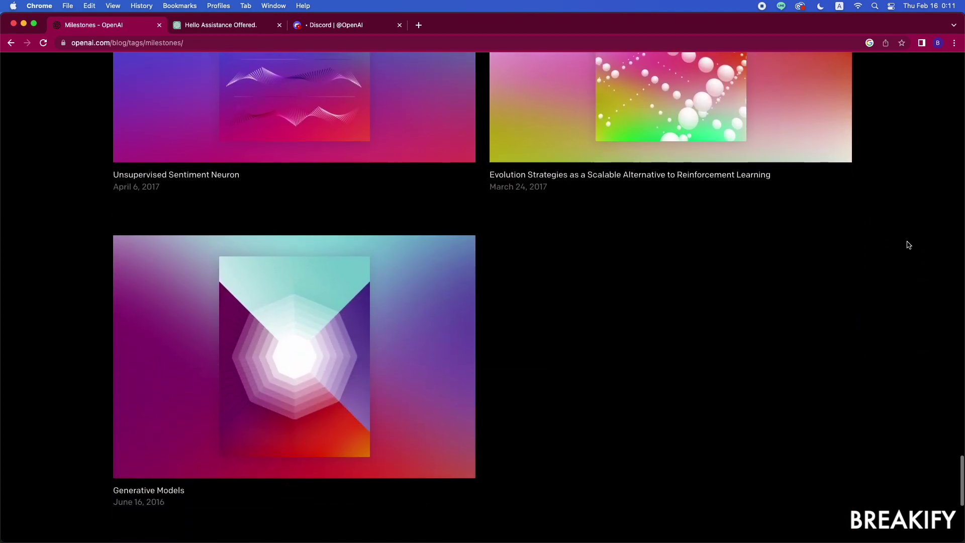
pyautogui.scroll(-8, 908, 244)
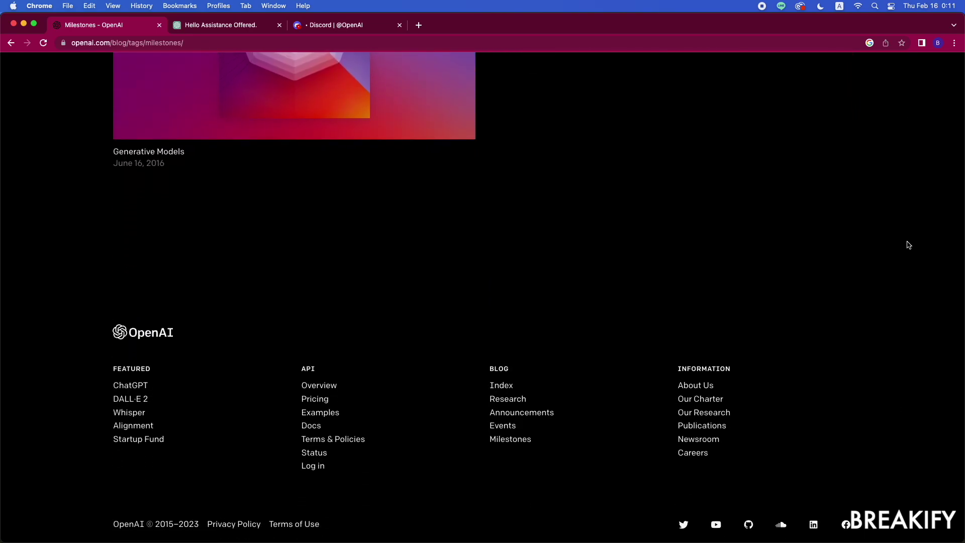
# Step: Return to the About page, scroll to Featured, and open the ChatGPT blog post
pyautogui.click(687, 391)
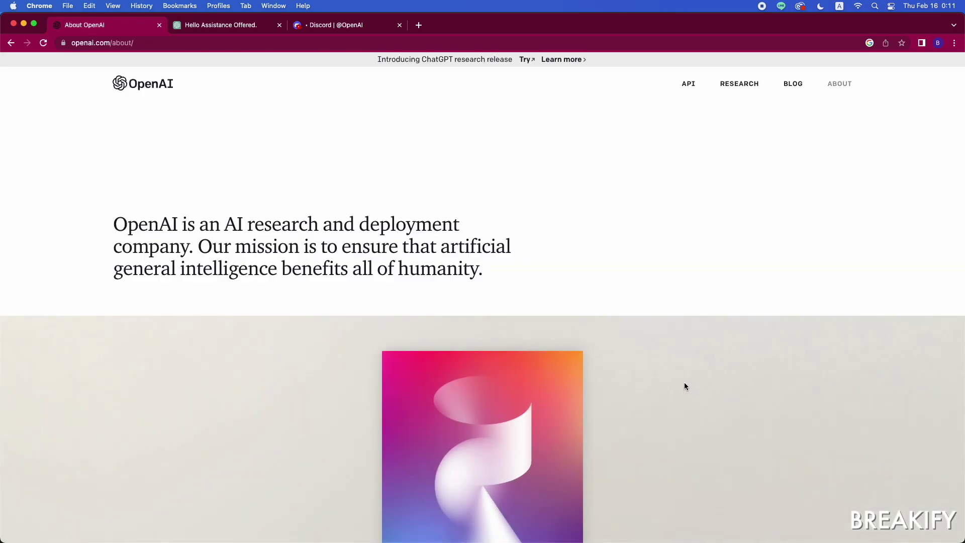
pyautogui.scroll(-6, 684, 385)
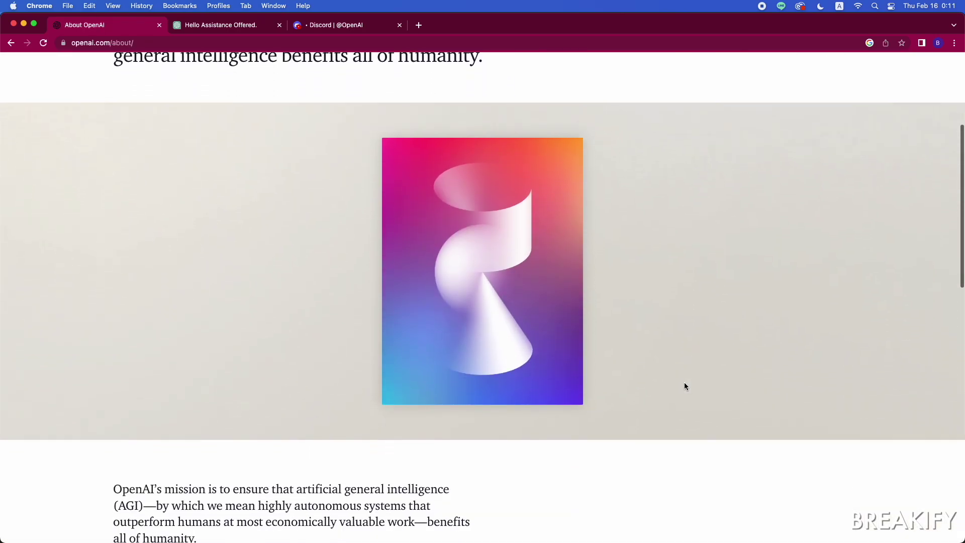
pyautogui.scroll(-4, 685, 385)
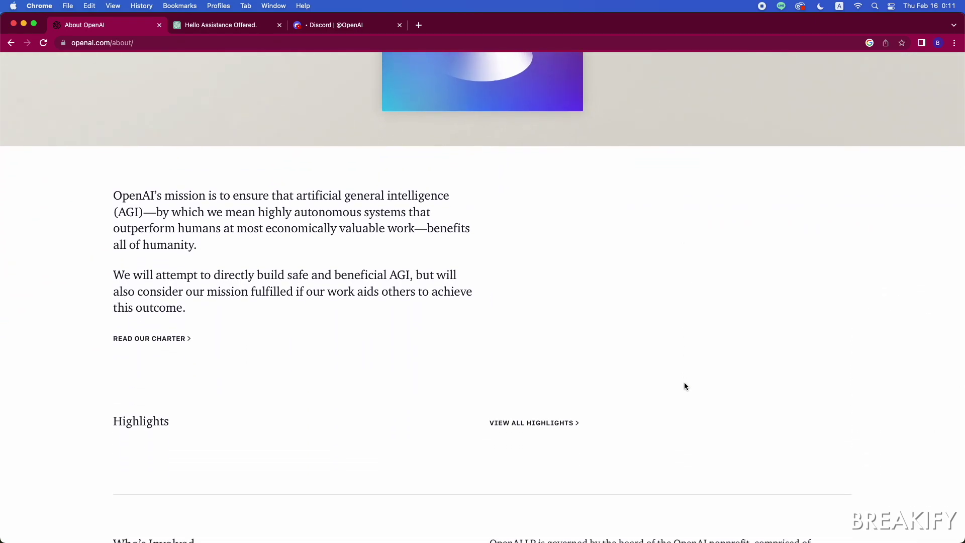
pyautogui.scroll(-9, 684, 385)
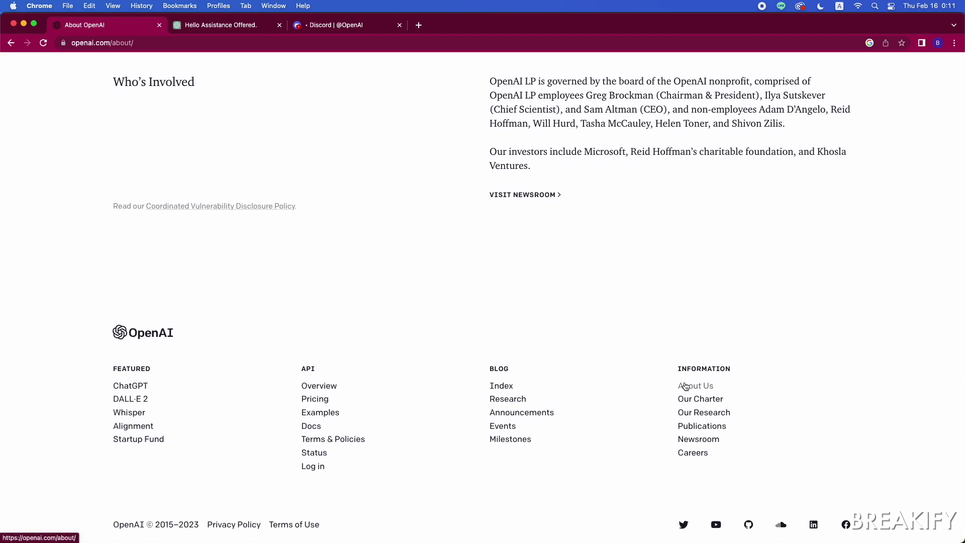
pyautogui.click(139, 387)
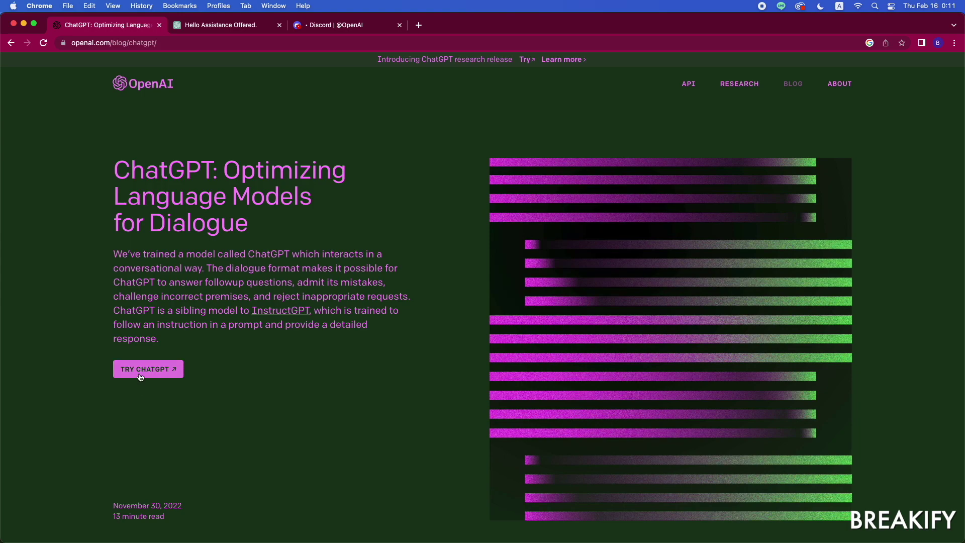
# Step: Launch ChatGPT in a new tab with Try ChatGPT from the blog post
pyautogui.click(163, 372)
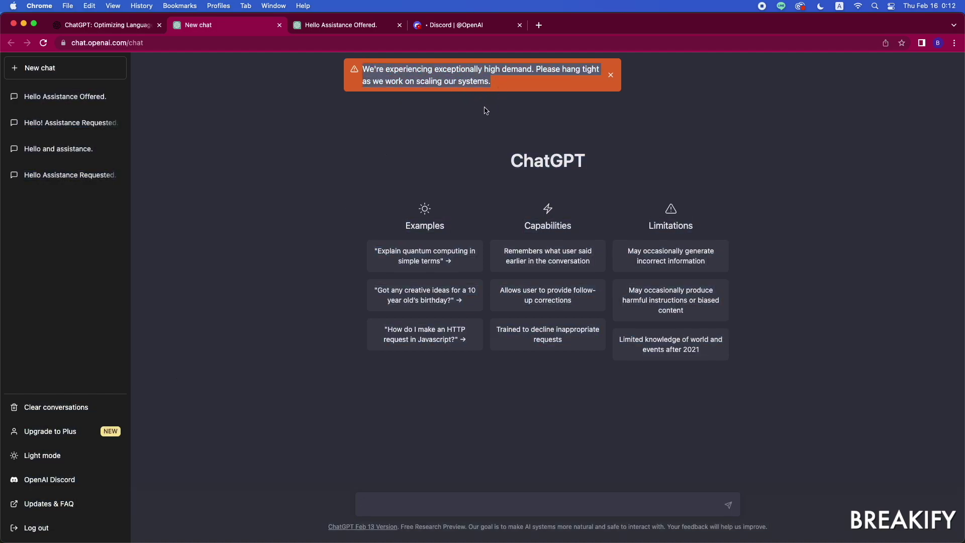
# Step: Dismiss the high-demand banner, send "I can't sleep", and start typing a comment-reply request
pyautogui.click(611, 76)
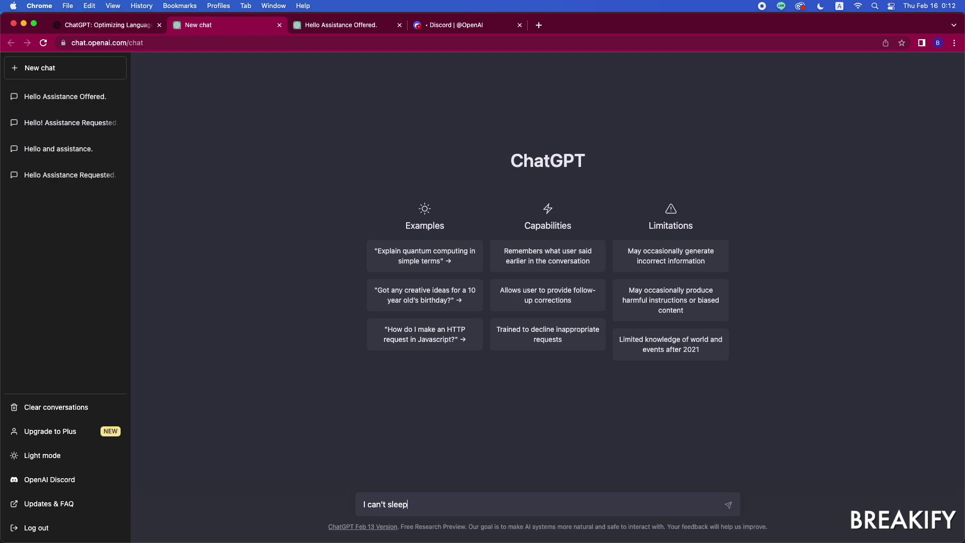
pyautogui.press('Return')
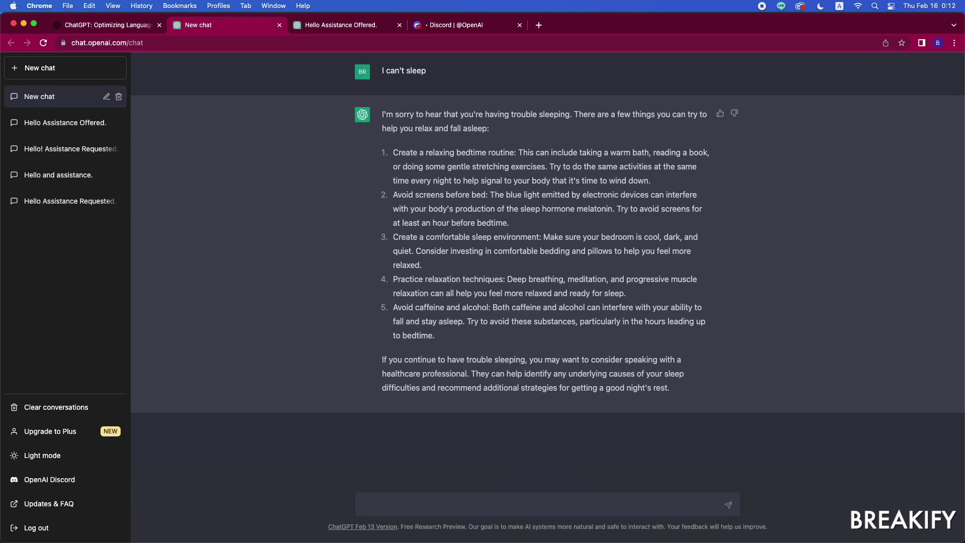
pyautogui.write('Can you reply back to this comment')
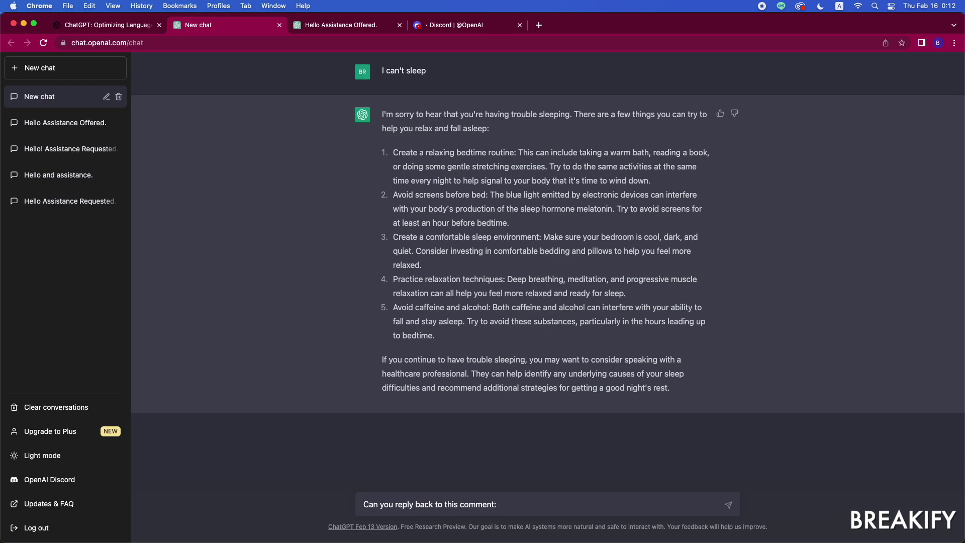
pyautogui.write(': subarashii')
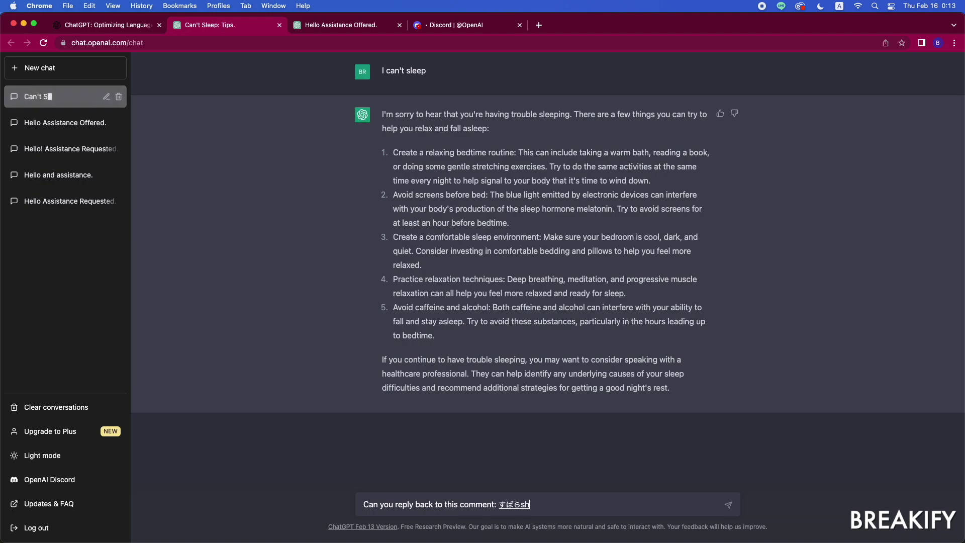
pyautogui.write('dougadesu!')
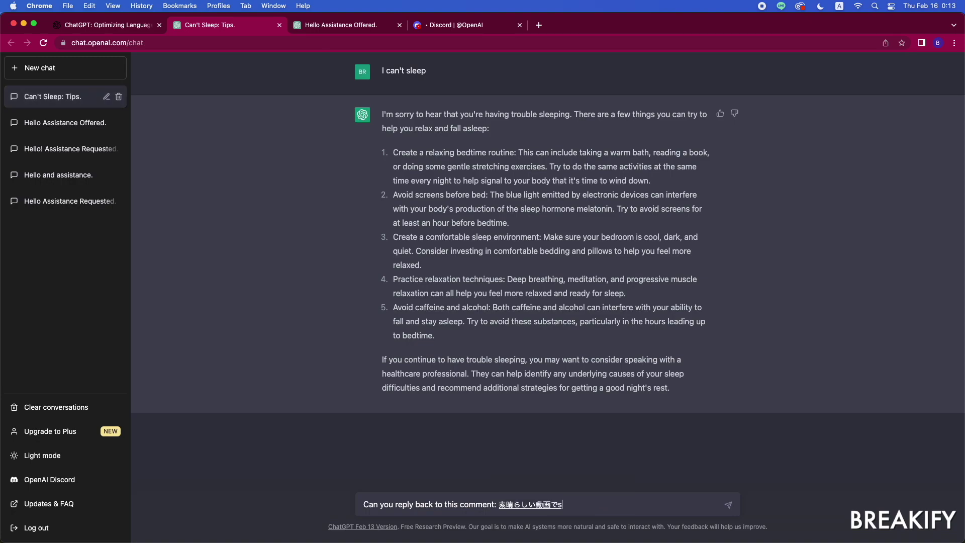
# Step: Finish converting the Japanese comment "subarashiidougadesu! kandoushimashita!", send it, and select the comment
pyautogui.press('Return')
pyautogui.write('kandoushimashita!')
pyautogui.press('Return')
pyautogui.press('Return')
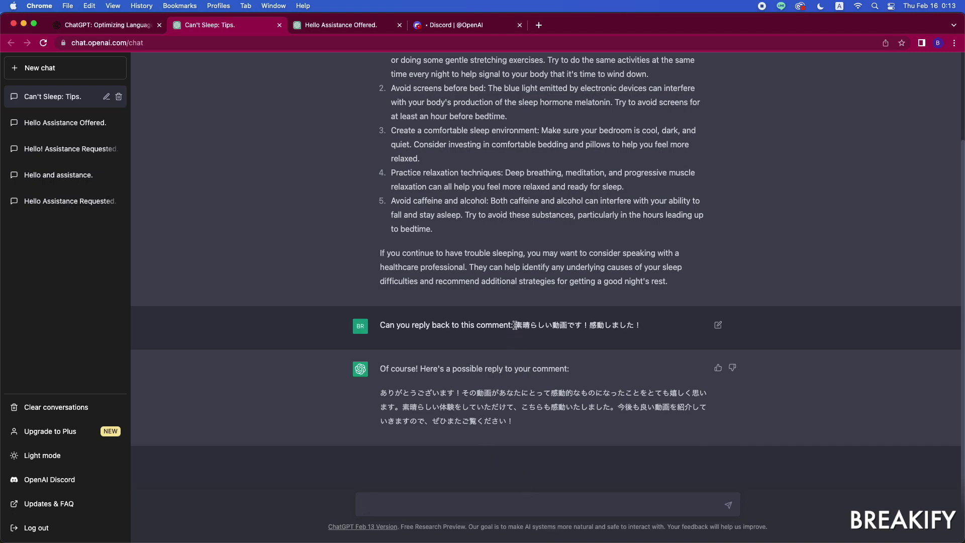
pyautogui.moveTo(514, 325); pyautogui.dragTo(643, 329)
pyautogui.press('super+c')
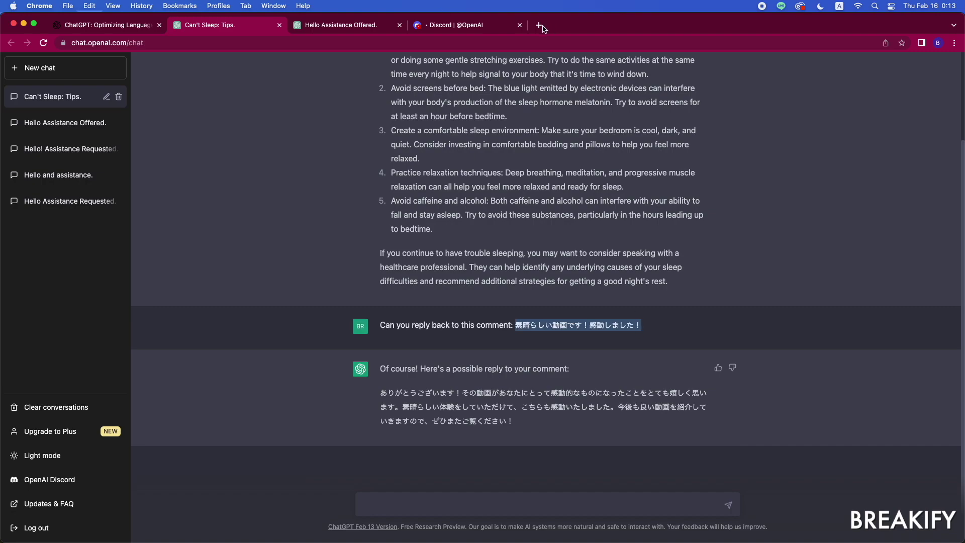
# Step: In a new tab, search Google for "translate" and paste in the Japanese comment
pyautogui.click(539, 26)
pyautogui.write('translate')
pyautogui.press('Return')
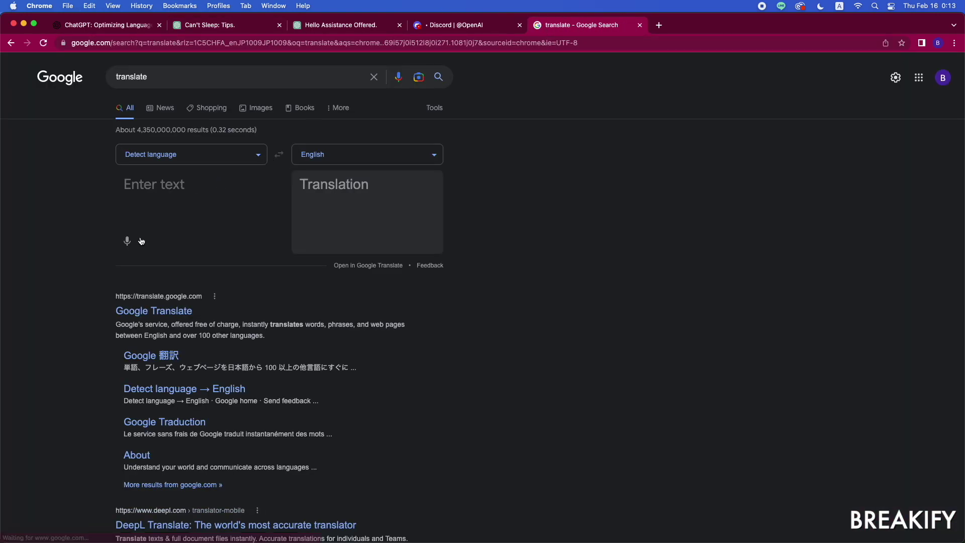
pyautogui.click(168, 199)
pyautogui.press('super+v')
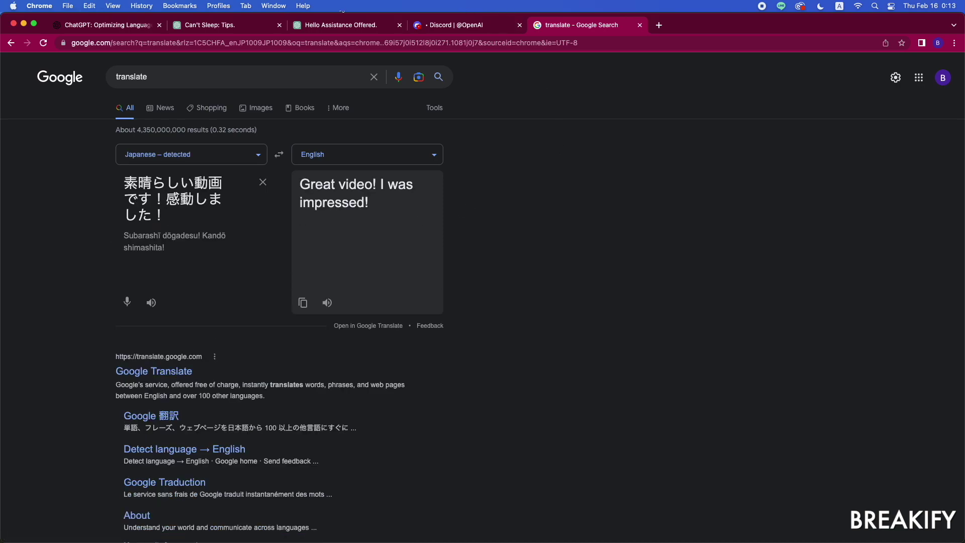
# Step: Copy ChatGPT's Japanese reply and paste it into the Google translator
pyautogui.click(241, 26)
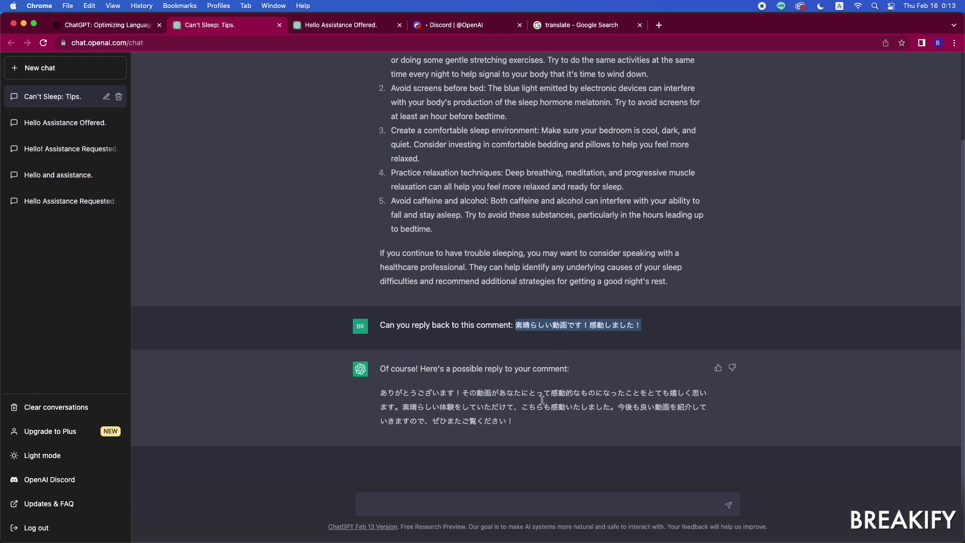
pyautogui.moveTo(538, 428); pyautogui.dragTo(380, 393)
pyautogui.press('super+c')
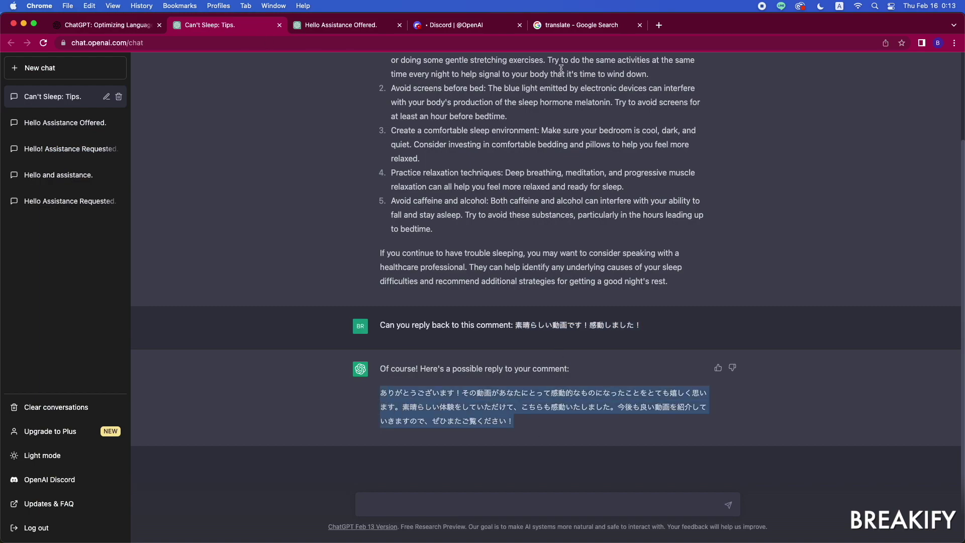
pyautogui.click(580, 28)
pyautogui.press('super+v')
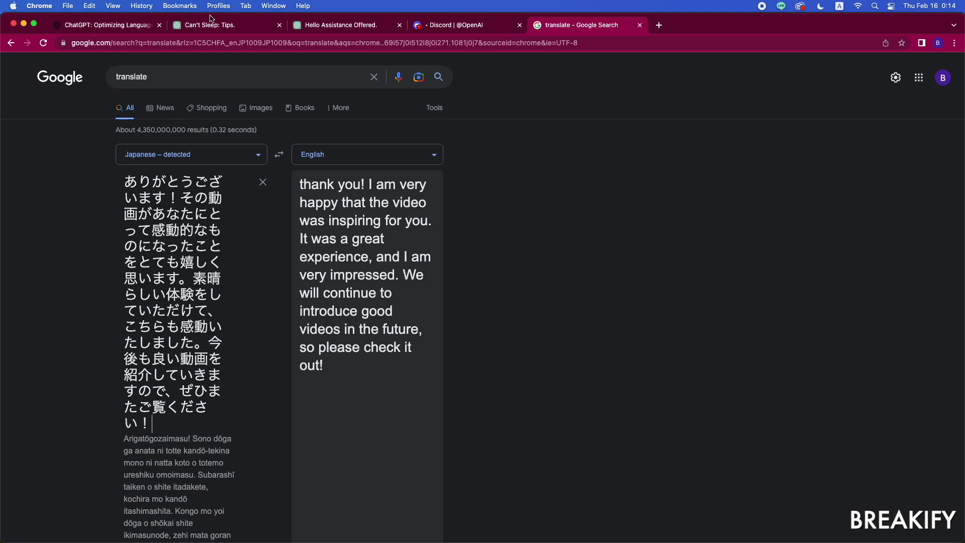
# Step: Ask ChatGPT to explain its Japanese response in English
pyautogui.click(220, 28)
pyautogui.click(455, 512)
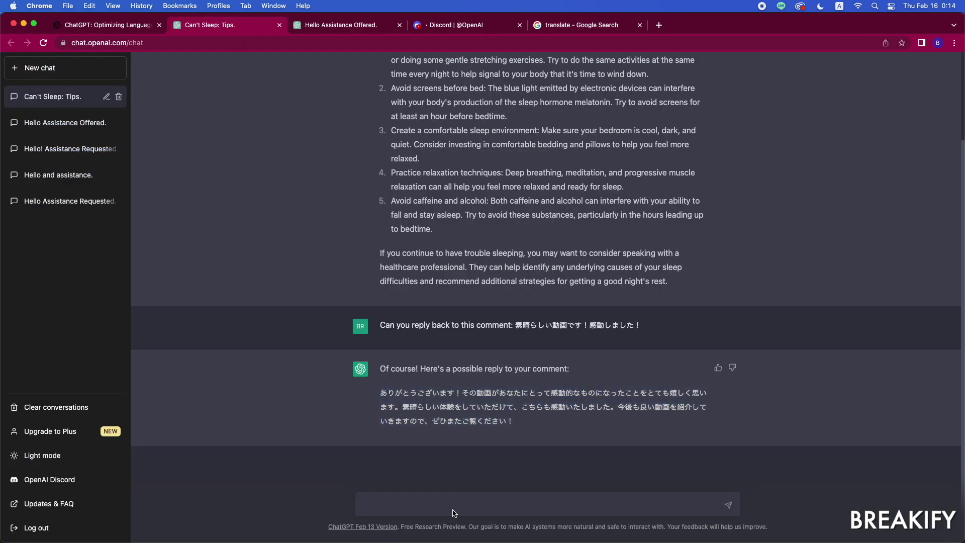
pyautogui.write('Can you tell me what your response in English ')
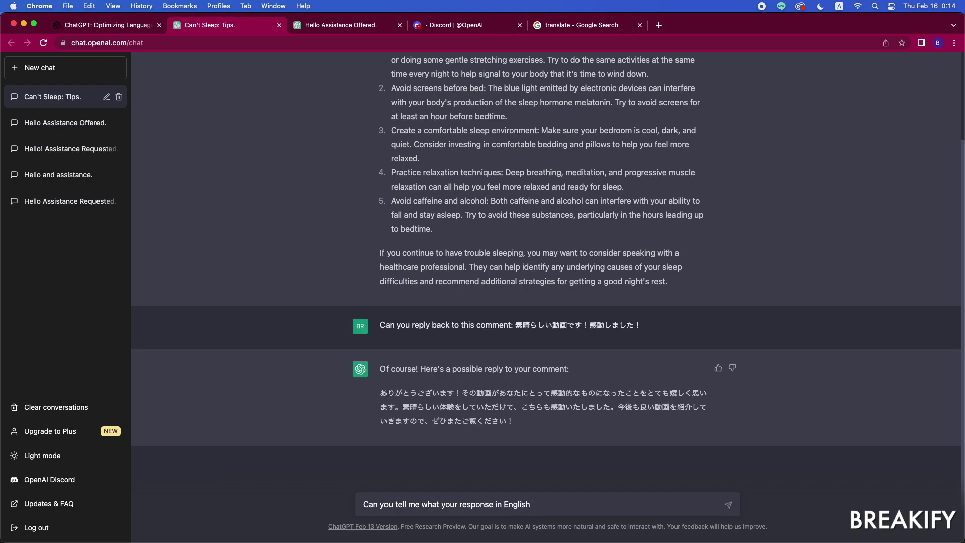
pyautogui.write('so I can understand what you wrote?')
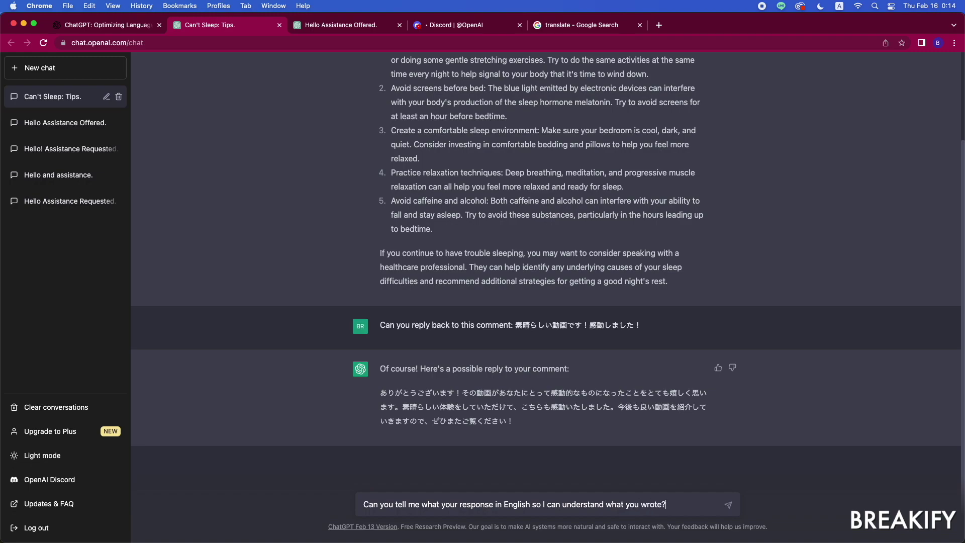
pyautogui.press('Return')
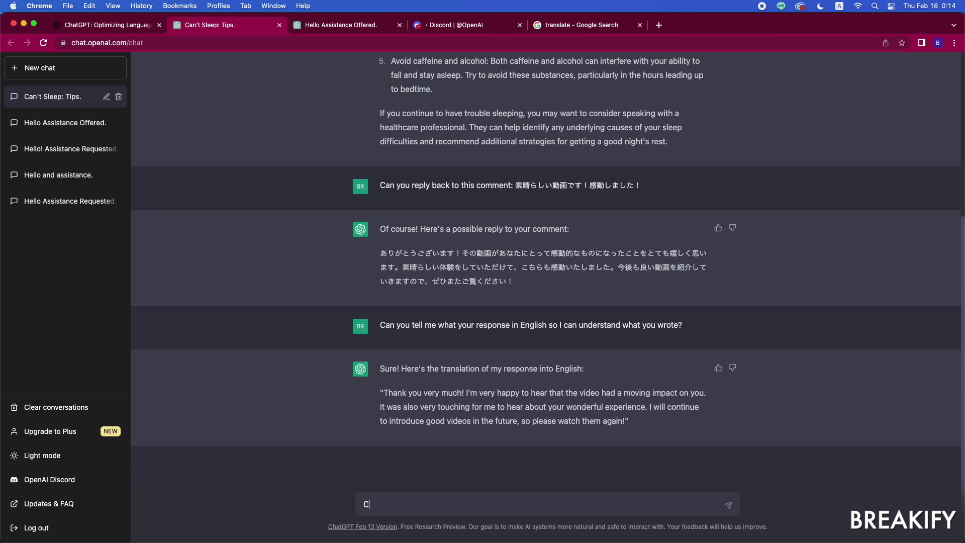
# Step: Ask ChatGPT to reply to the previous comment in Spanish
pyautogui.write('an you reply back to the previous ')
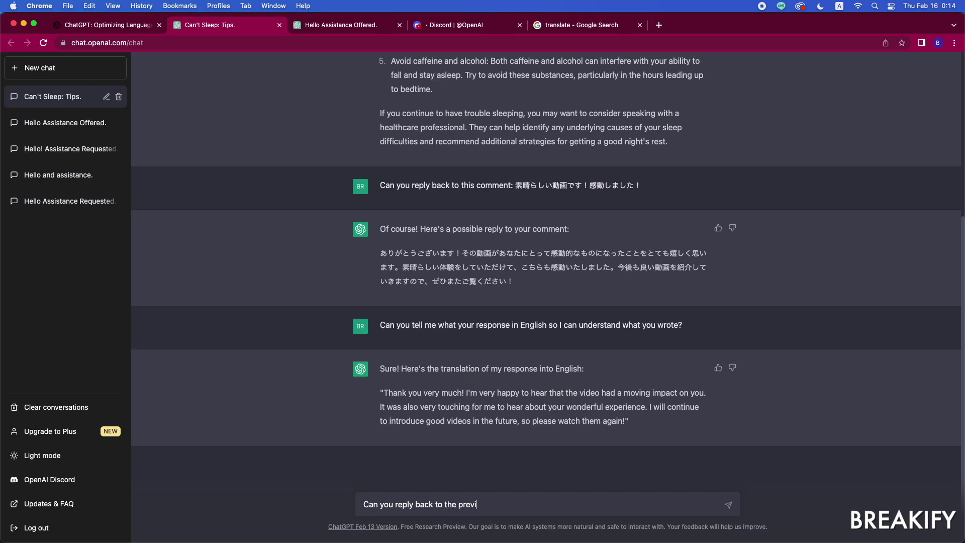
pyautogui.write('comment in spanish?')
pyautogui.press('Return')
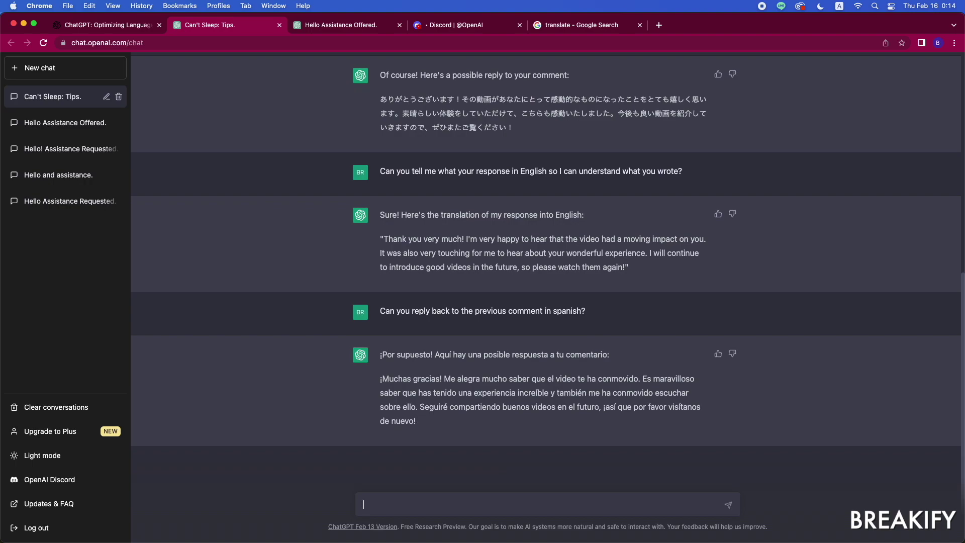
# Step: Request a formal Japanese business email template for an upset client, removing the extra "me"
pyautogui.write('can you write me a formal busi')
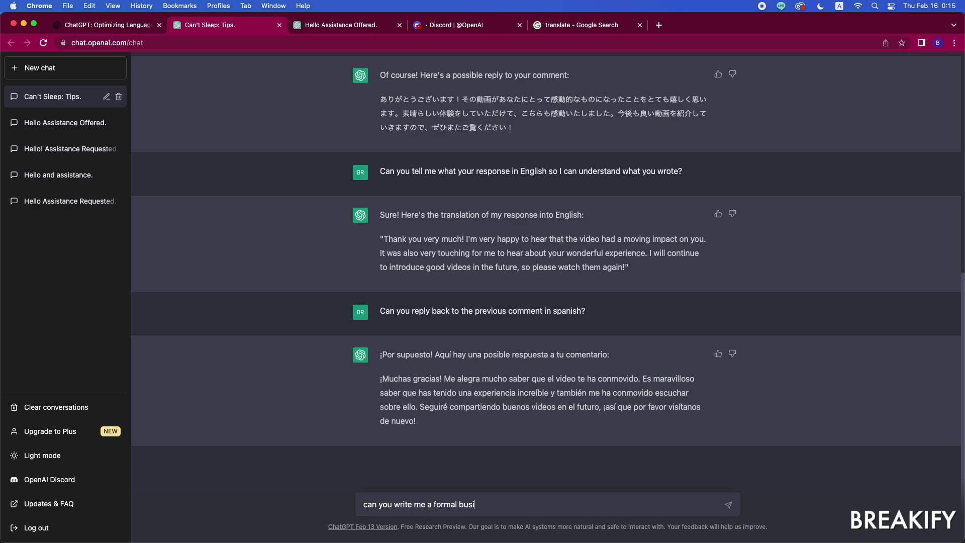
pyautogui.write('ness email template for a client wh')
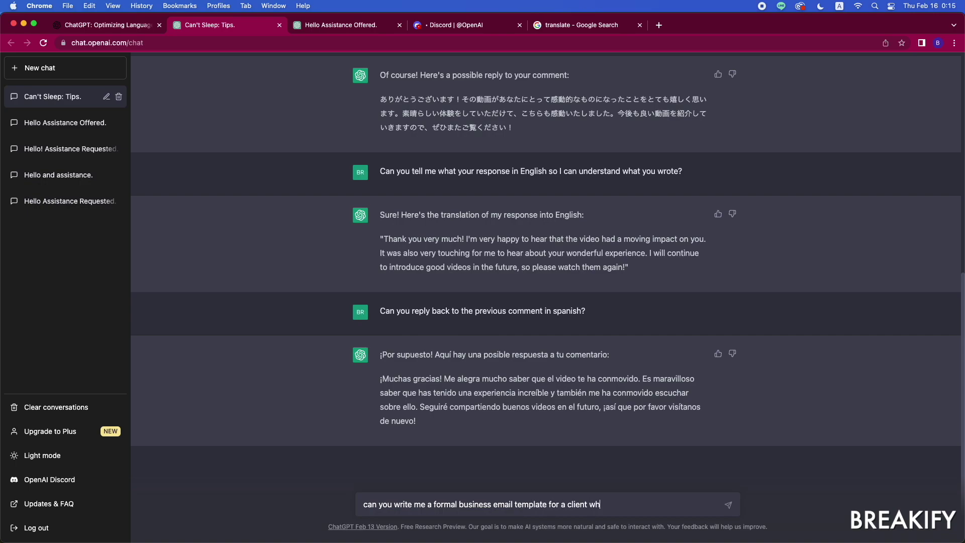
pyautogui.write('o is upset at me in Japanese?')
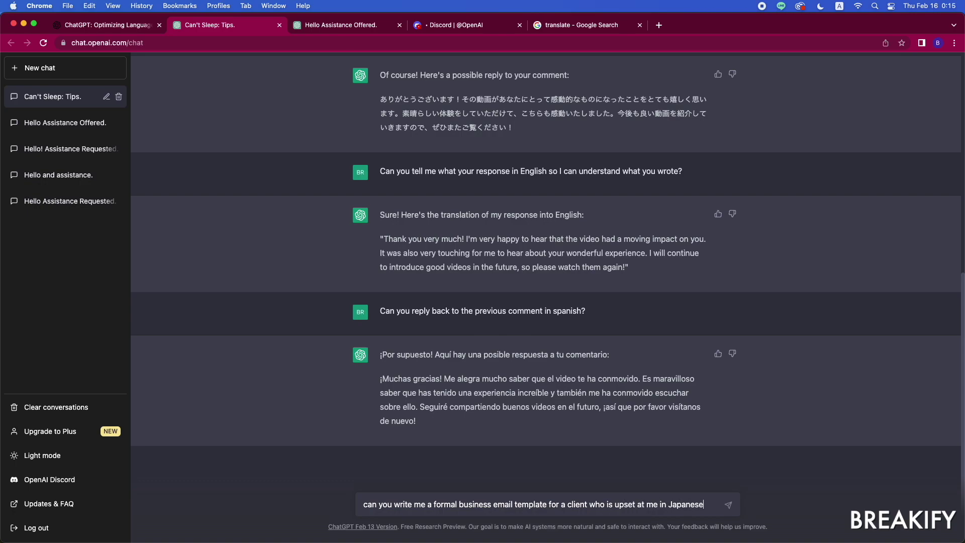
pyautogui.click(424, 505)
pyautogui.press('BackSpace')
pyautogui.press('BackSpace')
pyautogui.press('BackSpace')
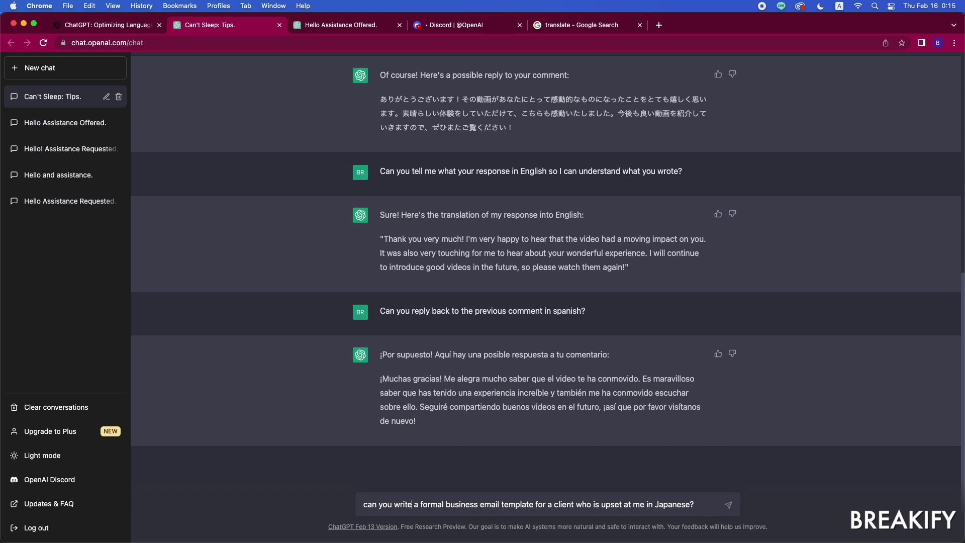
pyautogui.press('Return')
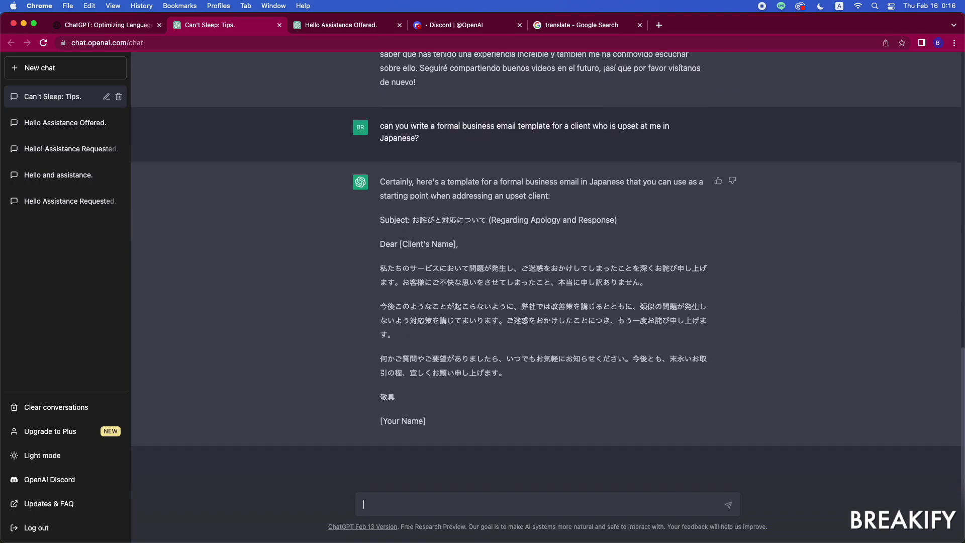
# Step: Ask for the Japanese email in English, then draft a request to change its 2nd paragraph in Japanese
pyautogui.write('an you translate that in English so I c')
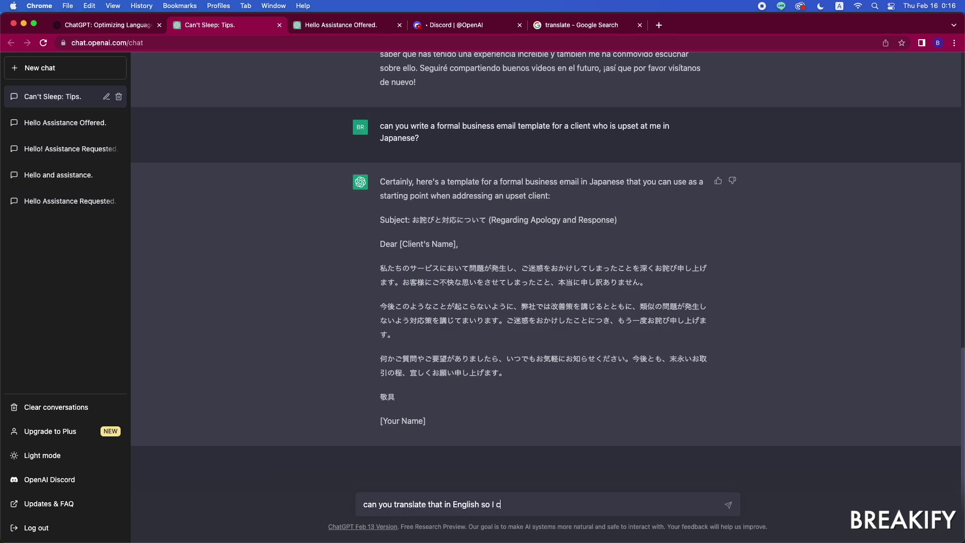
pyautogui.write('an understand?')
pyautogui.press('Return')
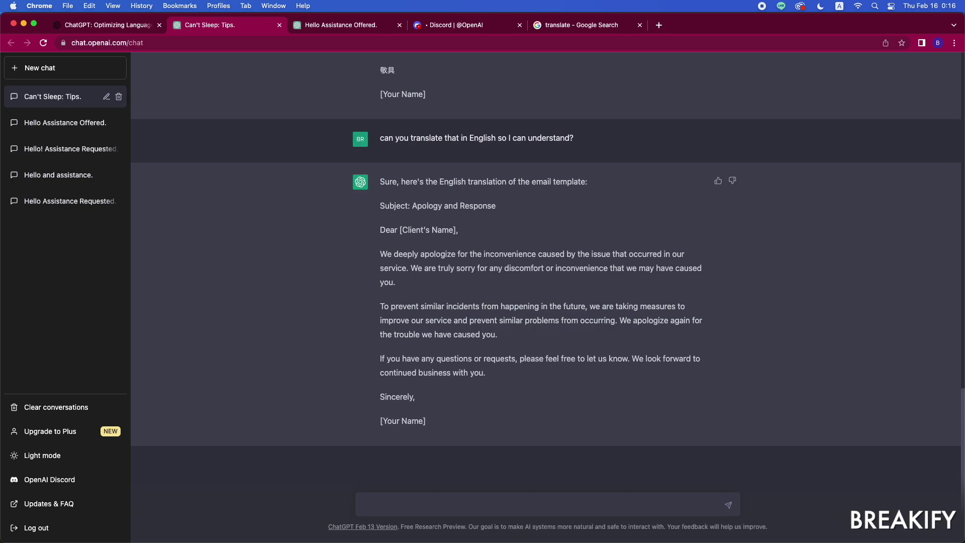
pyautogui.write('Can you change the 2nd paragraph in ')
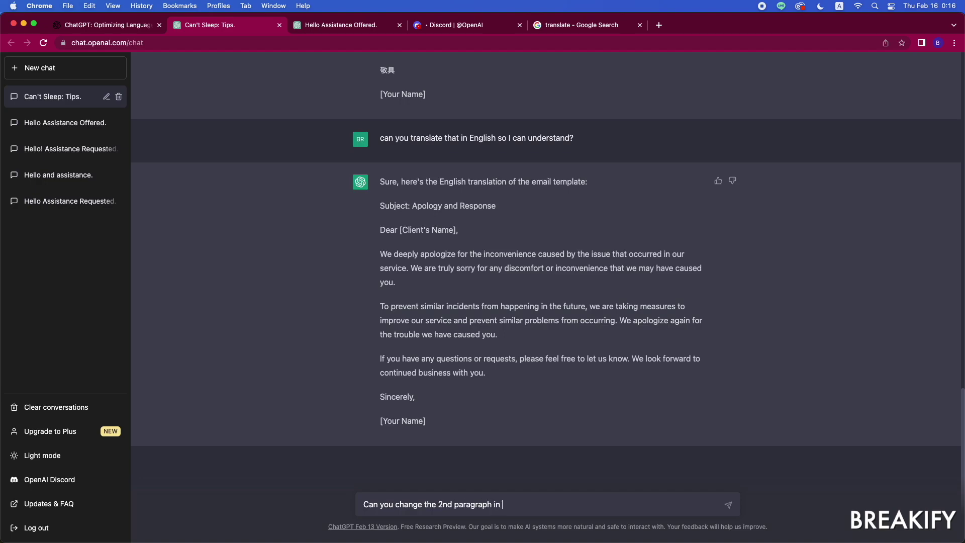
pyautogui.write('Japanese?')
# Step: Have ChatGPT rewrite the email's 2nd paragraph in Japanese, then translate that rewrite into English
pyautogui.doubleClick(406, 505)
pyautogui.write('rewrite')
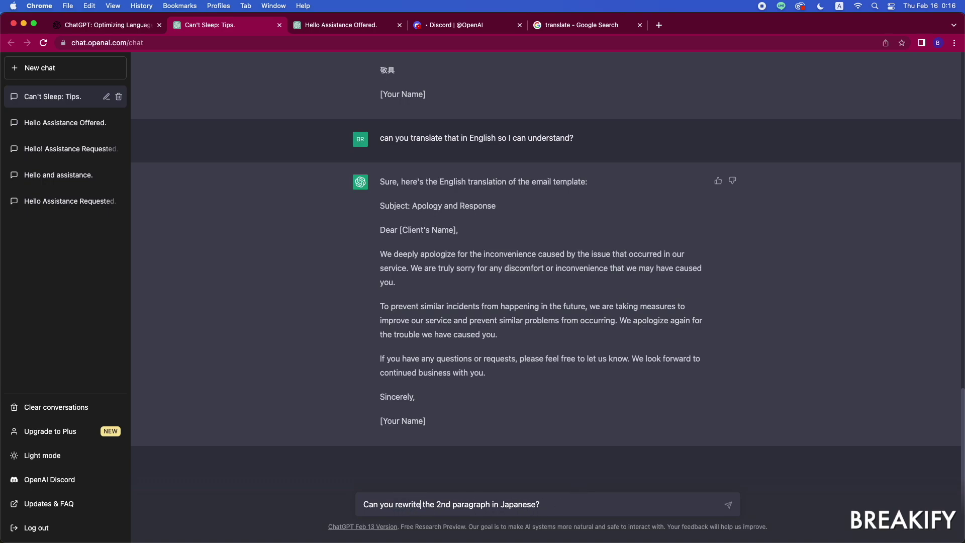
pyautogui.press('Return')
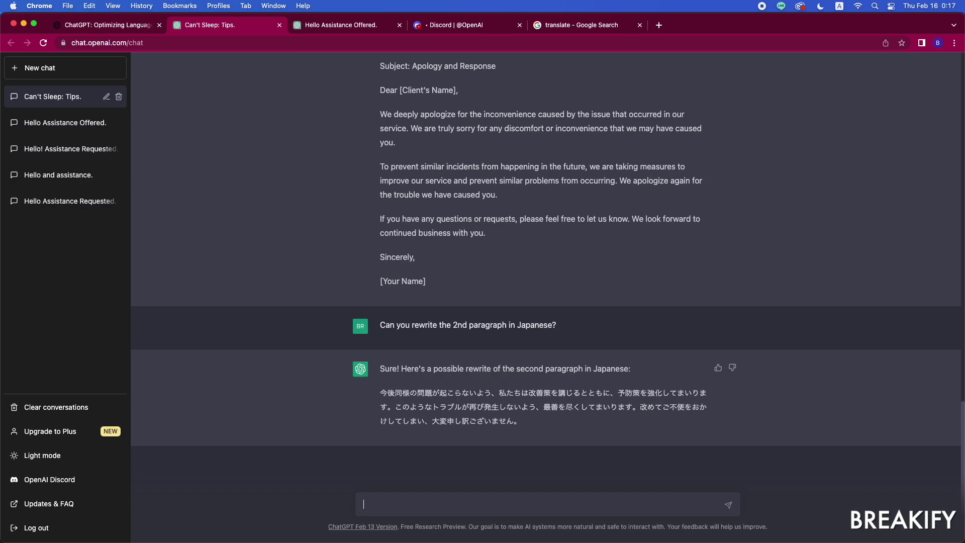
pyautogui.write('now thranslate that in English please')
pyautogui.press('Return')
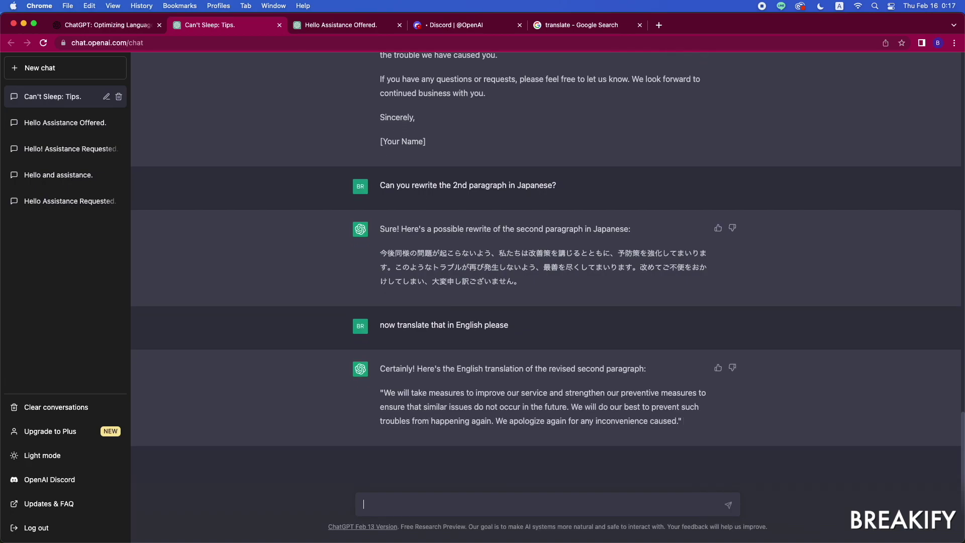
# Step: Ask ChatGPT to add the revised 2nd paragraph to the original email, then select the too-many-requests error
pyautogui.write('perfect, now add that revised 2nd par')
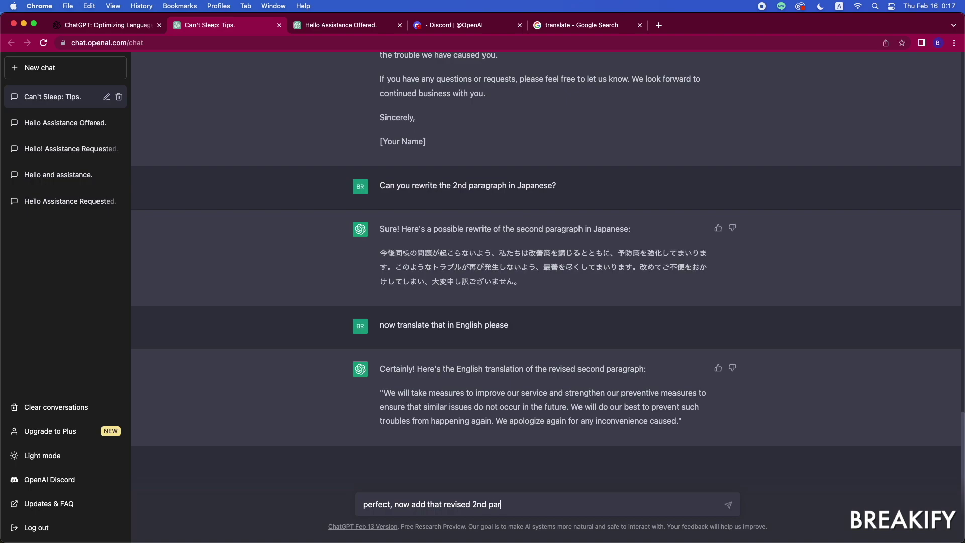
pyautogui.write('agraph in the original email')
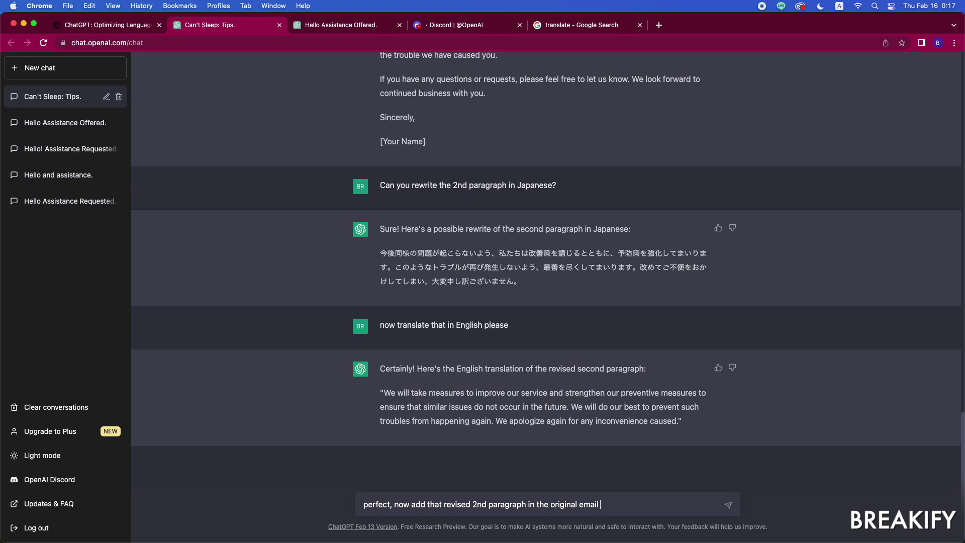
pyautogui.write(' response')
pyautogui.press('Return')
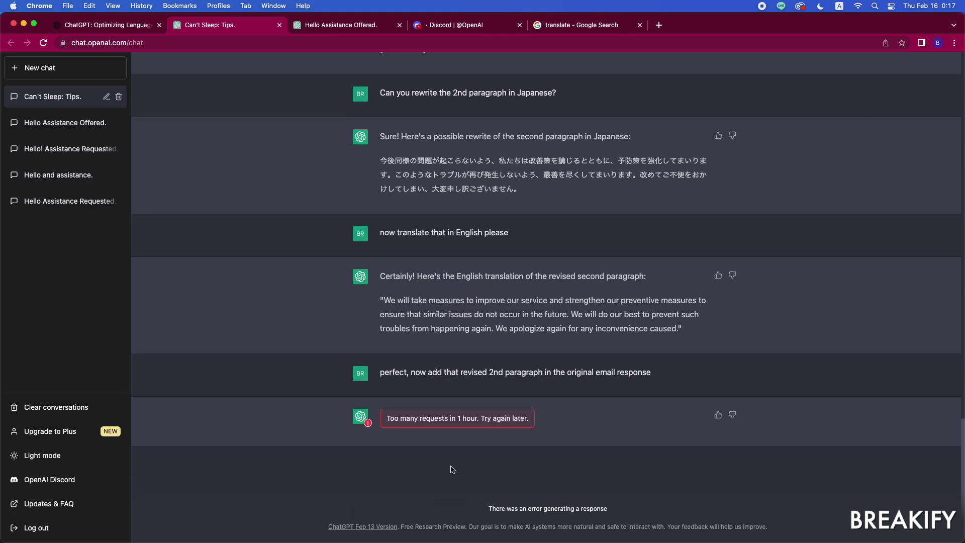
pyautogui.tripleClick(428, 419)
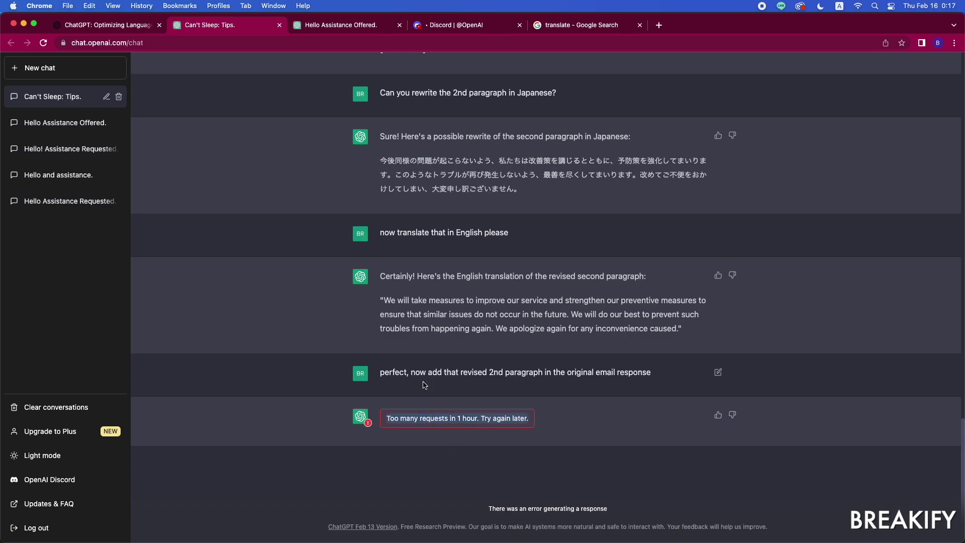
pyautogui.click(457, 477)
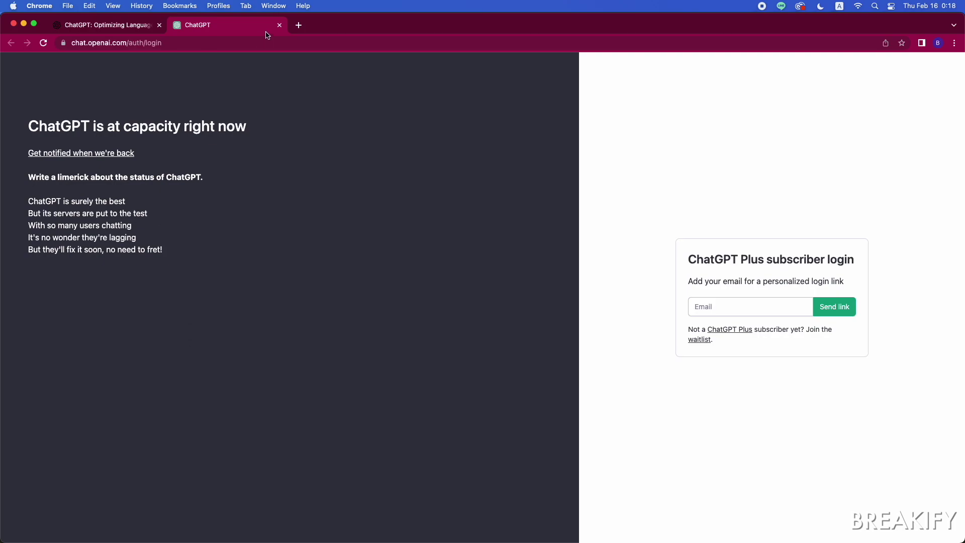
# Step: Close the ChatGPT tab and read The Japan News medical licensing exam story from the chatgpt results
pyautogui.click(280, 25)
pyautogui.click(11, 44)
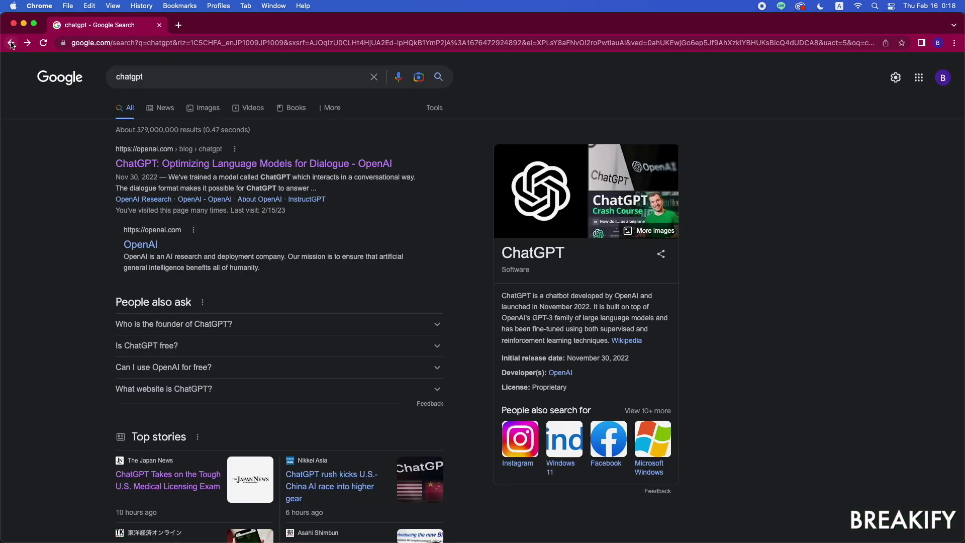
pyautogui.scroll(-5, 351, 317)
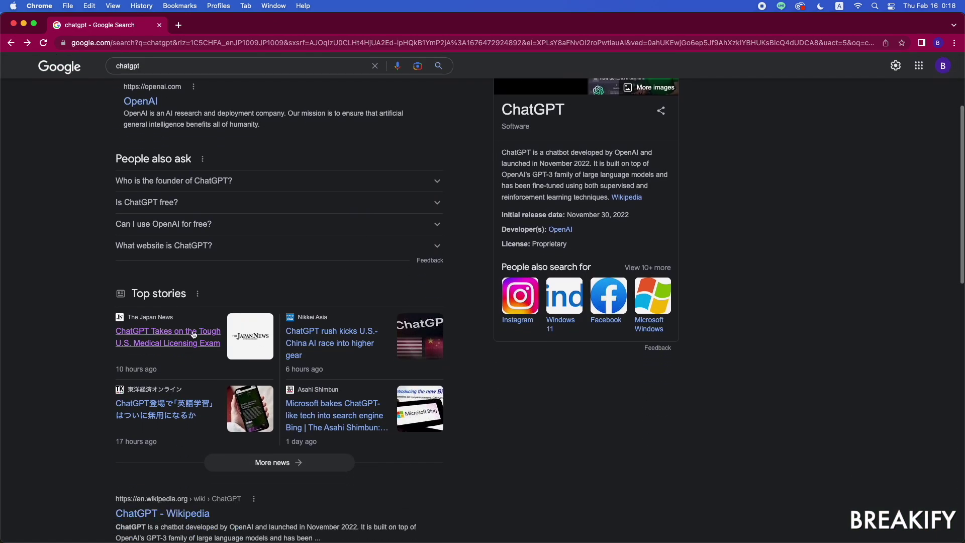
pyautogui.scroll(-1, 193, 337)
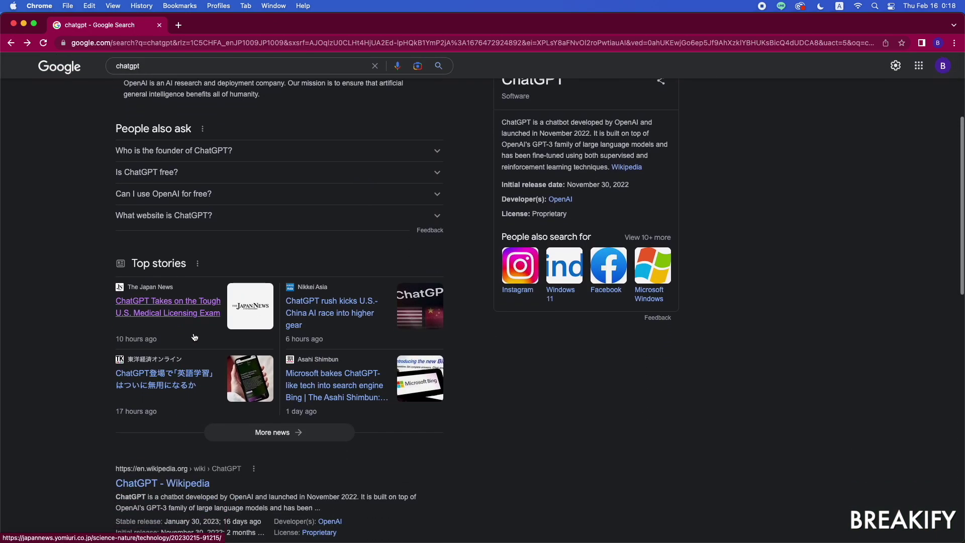
pyautogui.click(197, 324)
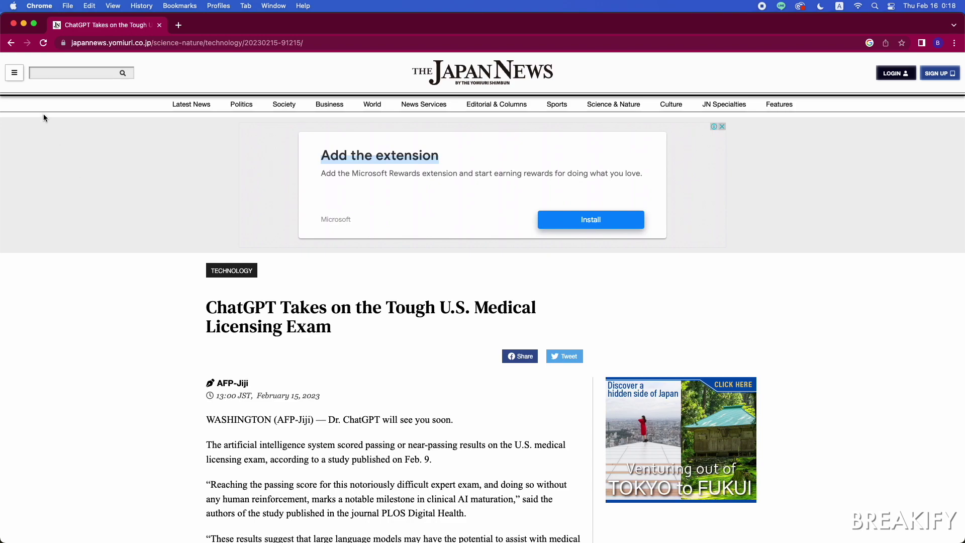
pyautogui.click(11, 42)
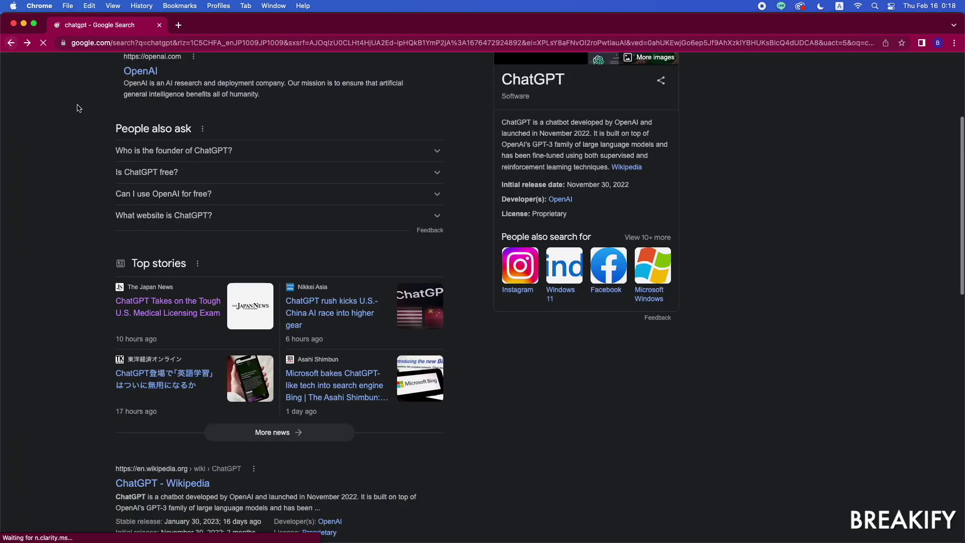
# Step: Read the Nikkei Asia U.S.-China AI race story, dismissing its free-article offer
pyautogui.click(323, 315)
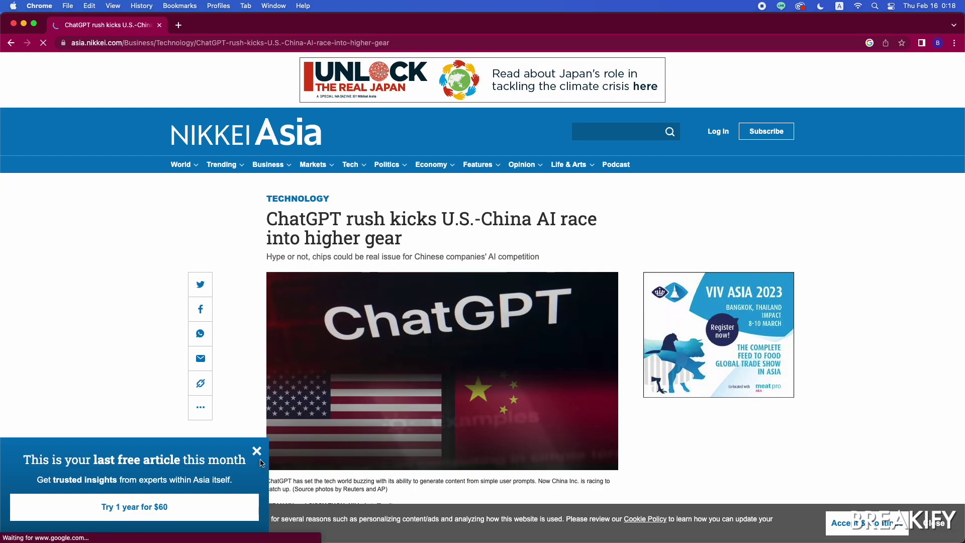
pyautogui.click(257, 451)
pyautogui.scroll(-2, 235, 402)
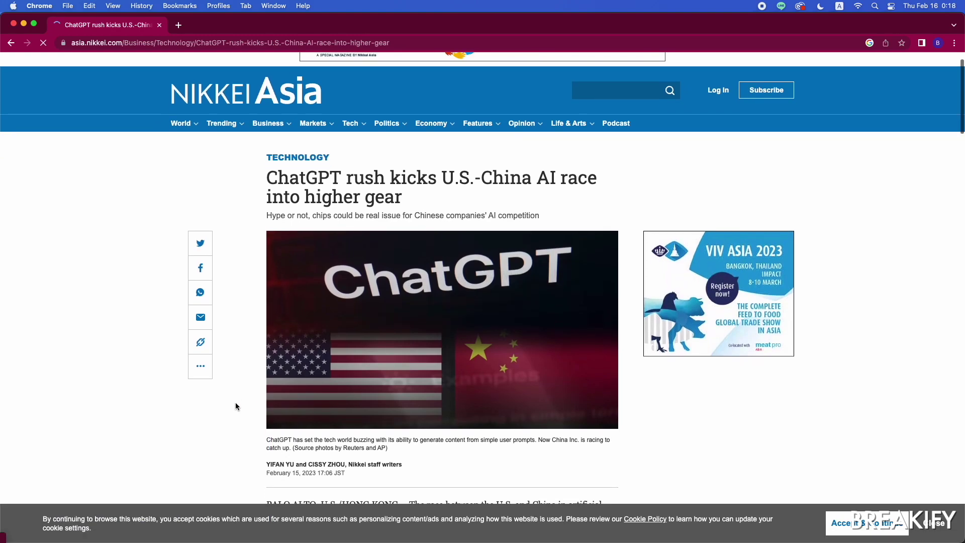
pyautogui.scroll(-5, 236, 406)
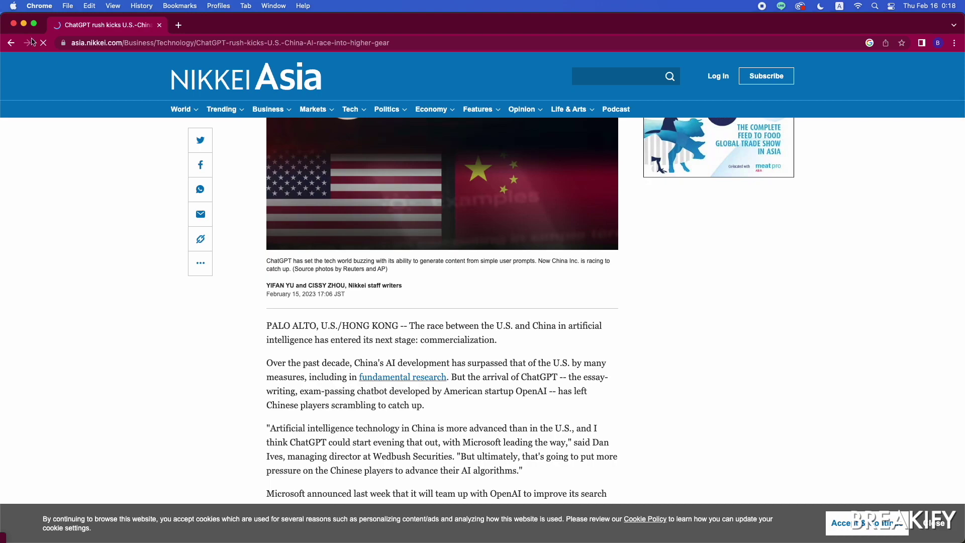
pyautogui.click(11, 43)
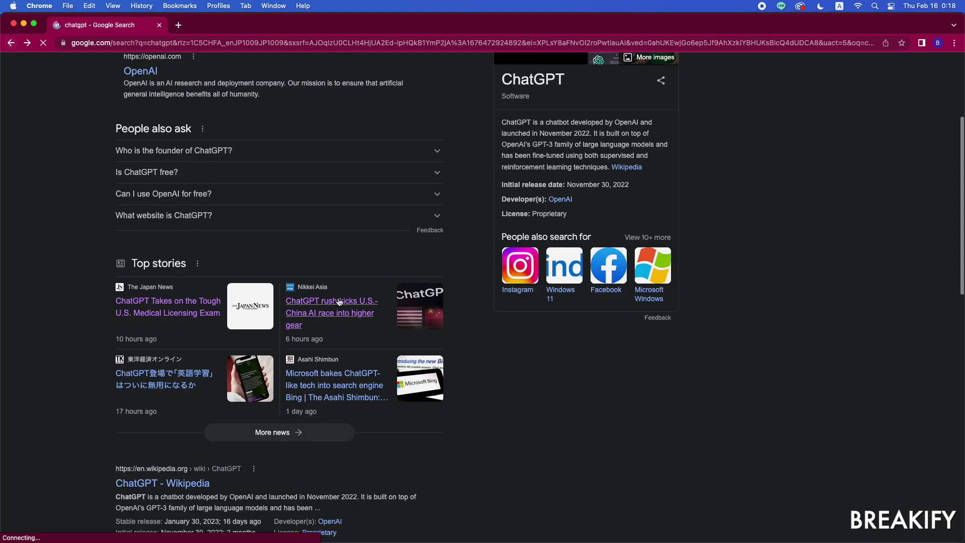
# Step: Read the 東洋経済 English-learning story and the Asahi Shimbun Bing story from the results
pyautogui.click(169, 380)
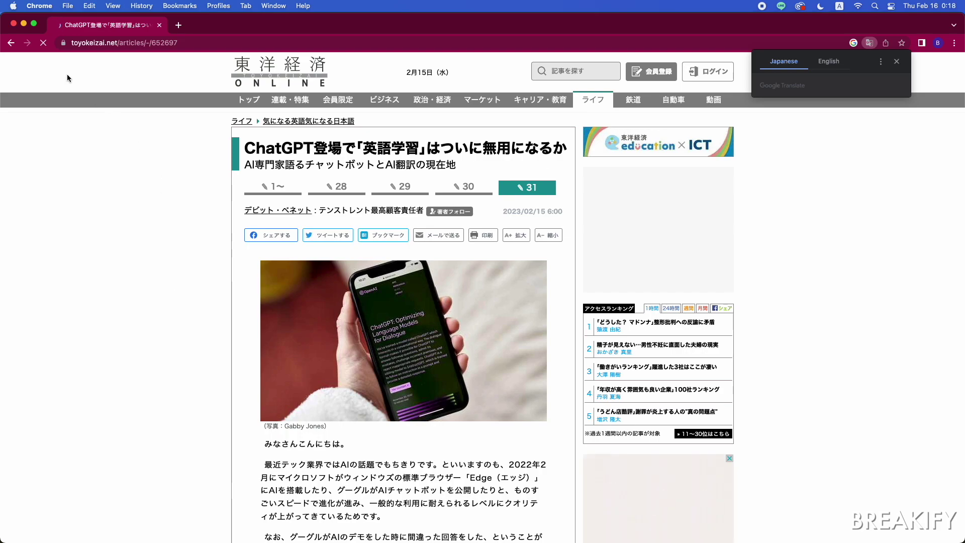
pyautogui.click(9, 43)
pyautogui.click(330, 376)
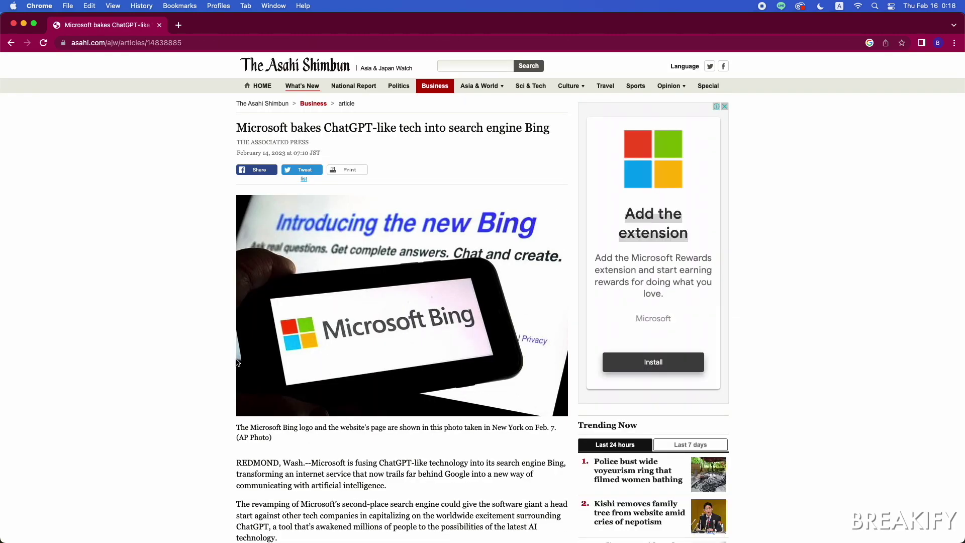
pyautogui.scroll(-2, 225, 359)
pyautogui.scroll(-10, 224, 359)
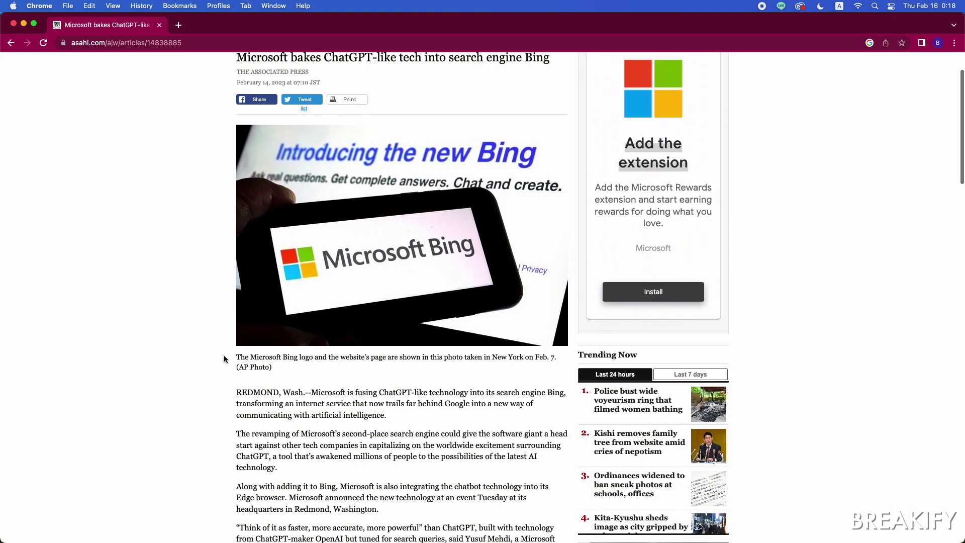
pyautogui.click(11, 43)
# Step: Scroll down the chatgpt search results to the related searches
pyautogui.scroll(-5, 161, 284)
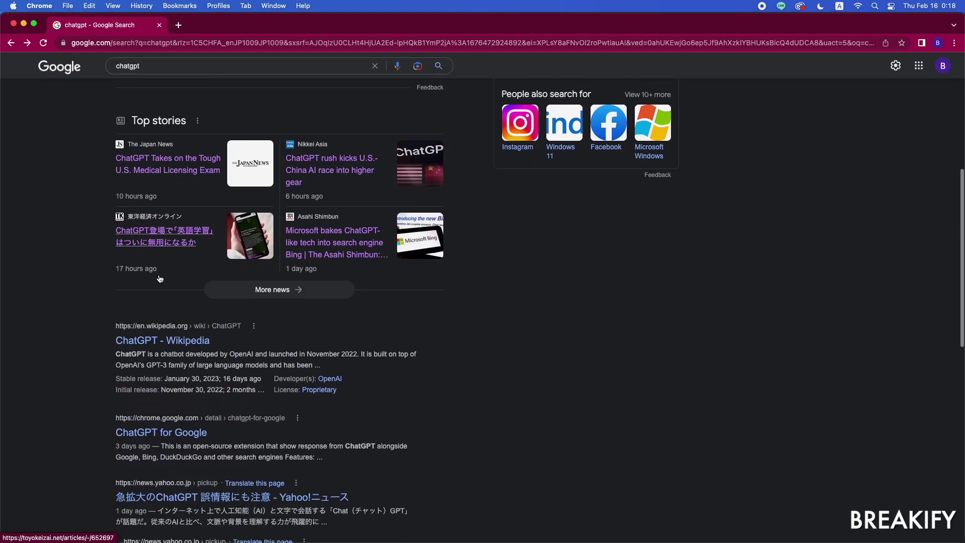
pyautogui.scroll(-1, 102, 275)
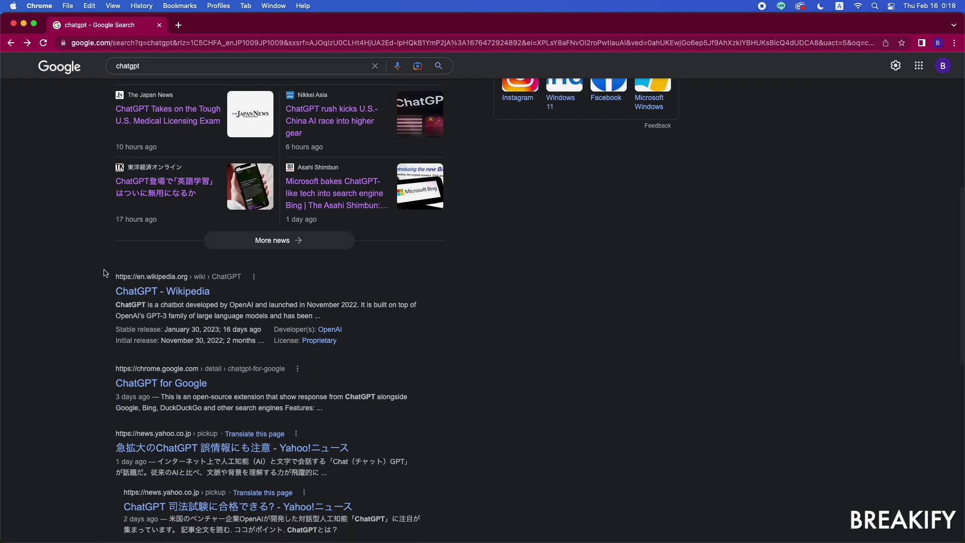
pyautogui.scroll(-4, 106, 273)
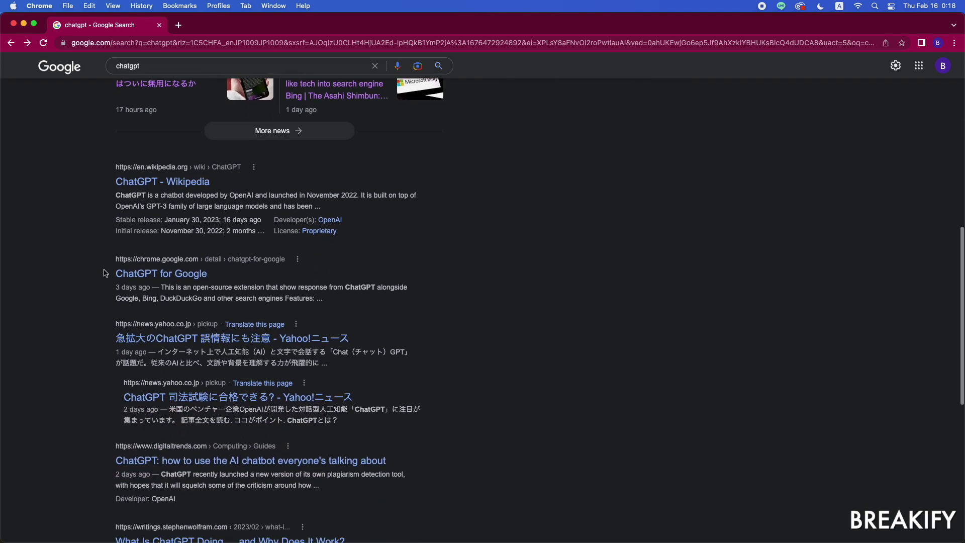
pyautogui.scroll(-2, 106, 273)
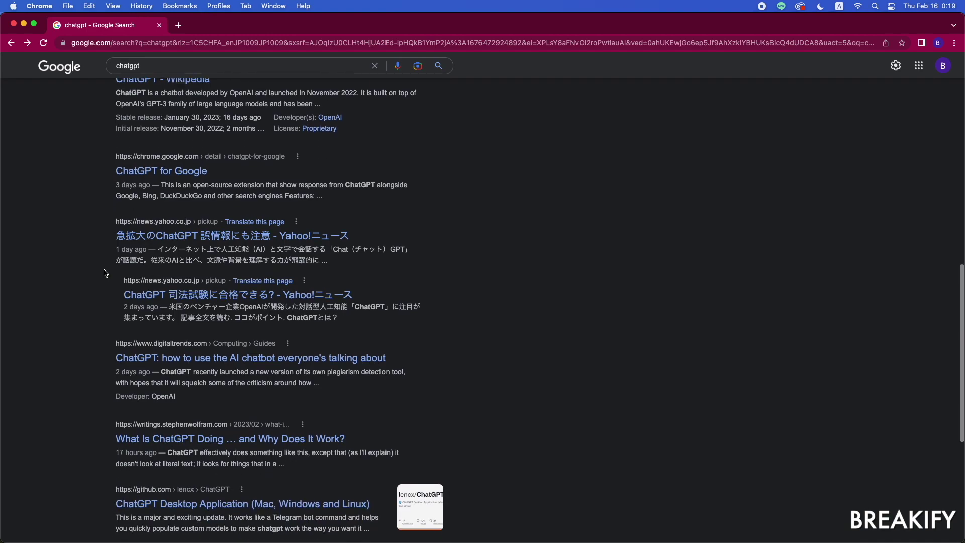
pyautogui.scroll(-6, 104, 273)
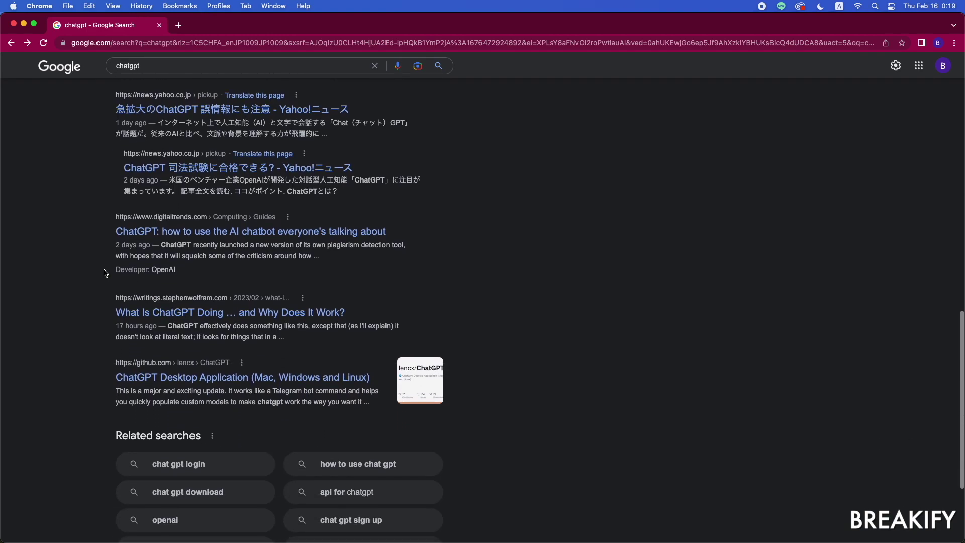